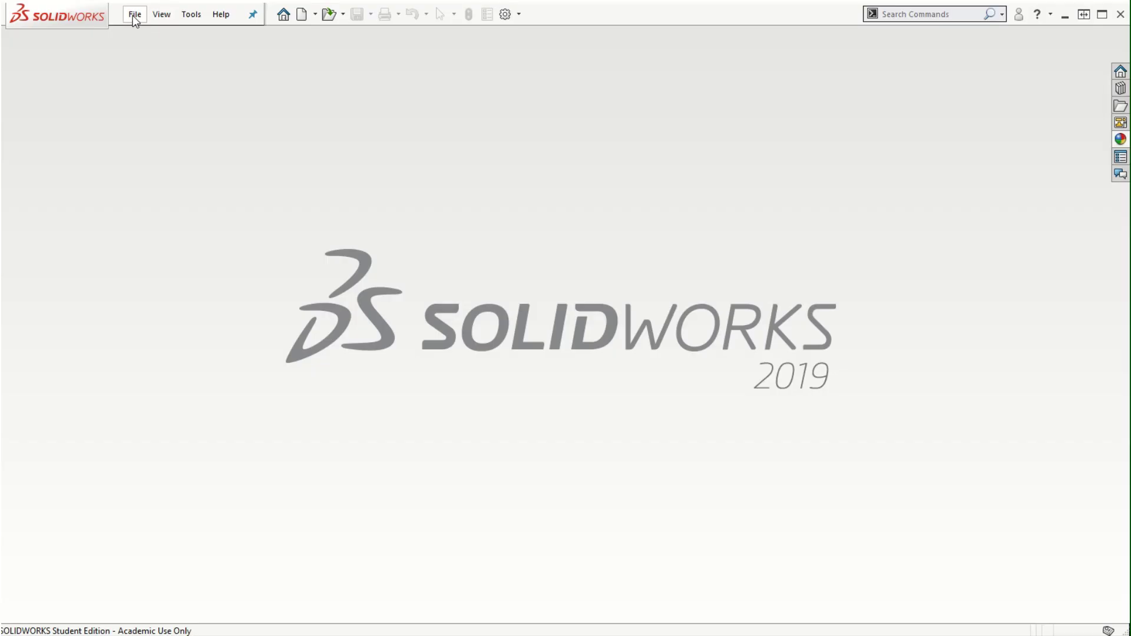
Step: Create a new part and start a sketch on the Front Plane
{"action": "left_click", "coordinate": [134, 15]}
{"action": "left_click", "coordinate": [150, 36]}
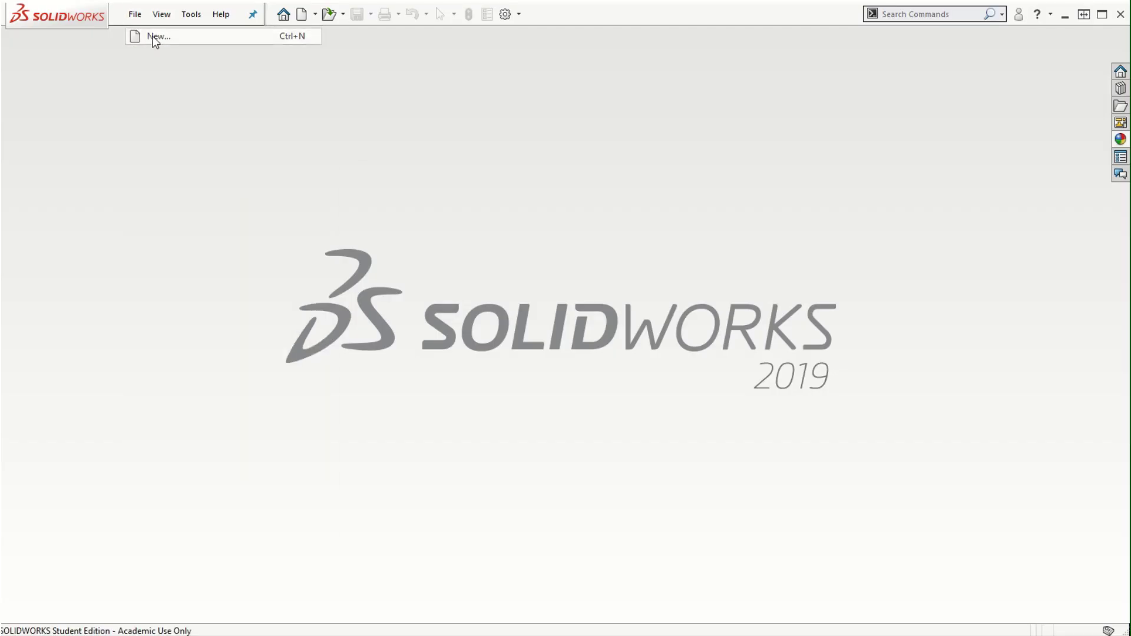
{"action": "left_click", "coordinate": [658, 518]}
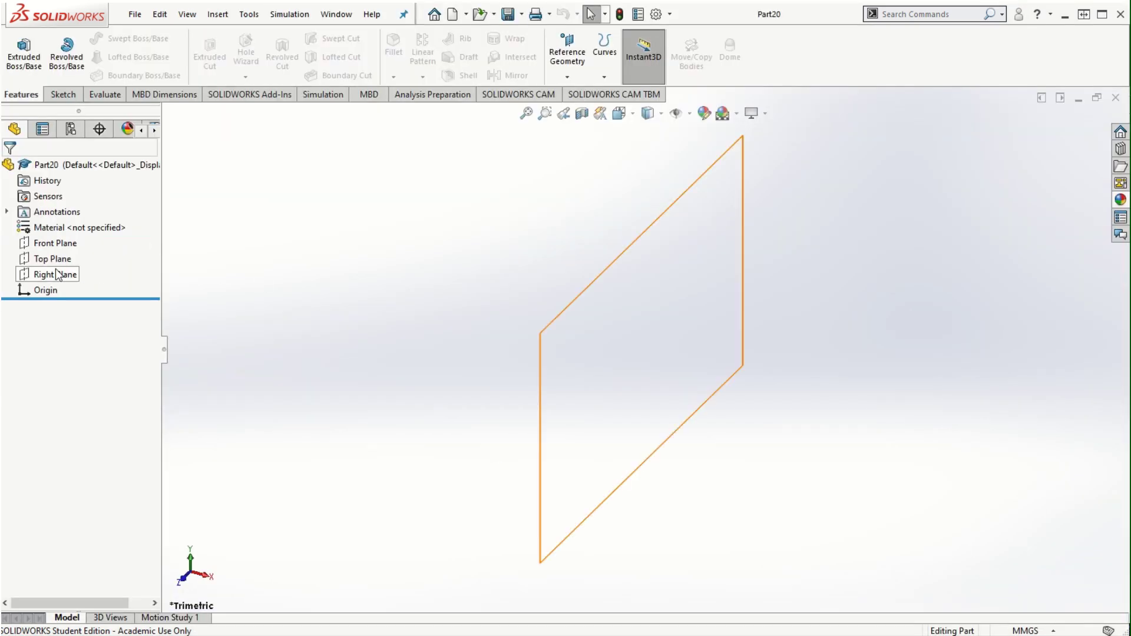
{"action": "left_click", "coordinate": [42, 243]}
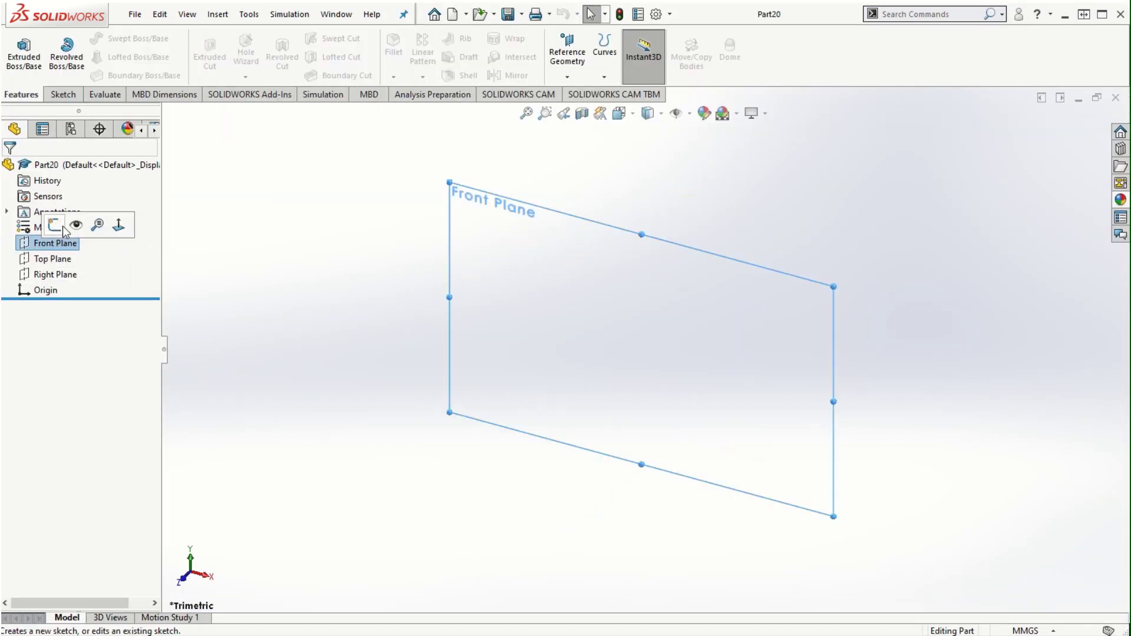
{"action": "left_click", "coordinate": [59, 227]}
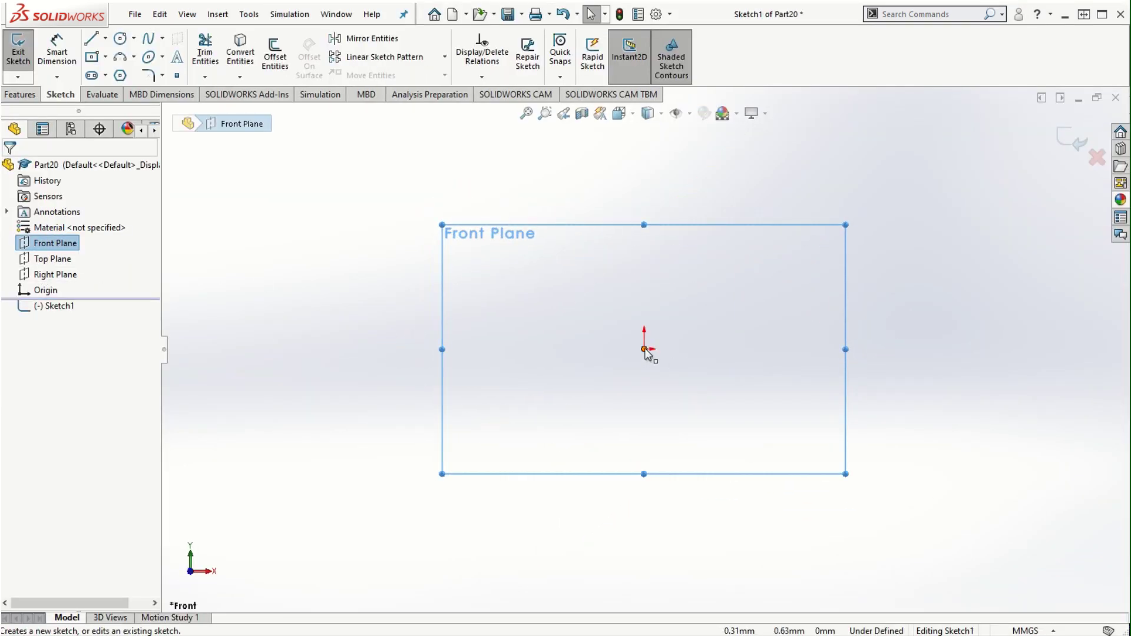
Step: Sketch a circle about 186 mm in diameter centred on the origin
{"action": "left_click", "coordinate": [119, 40]}
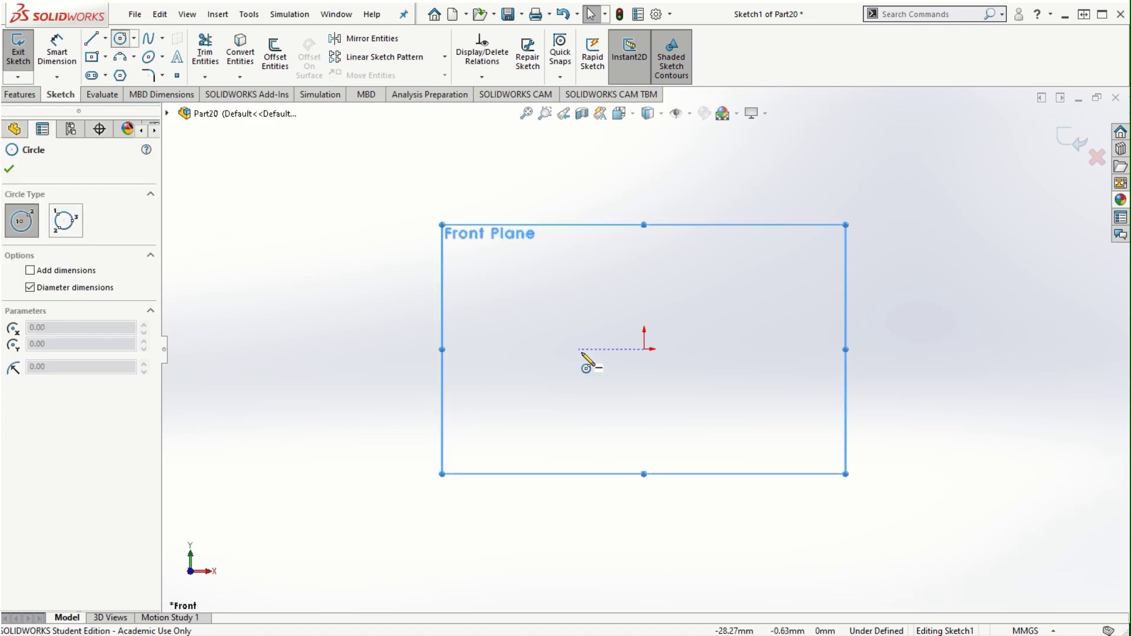
{"action": "left_click", "coordinate": [645, 350]}
{"action": "left_click", "coordinate": [821, 482]}
{"action": "key", "text": "Escape"}
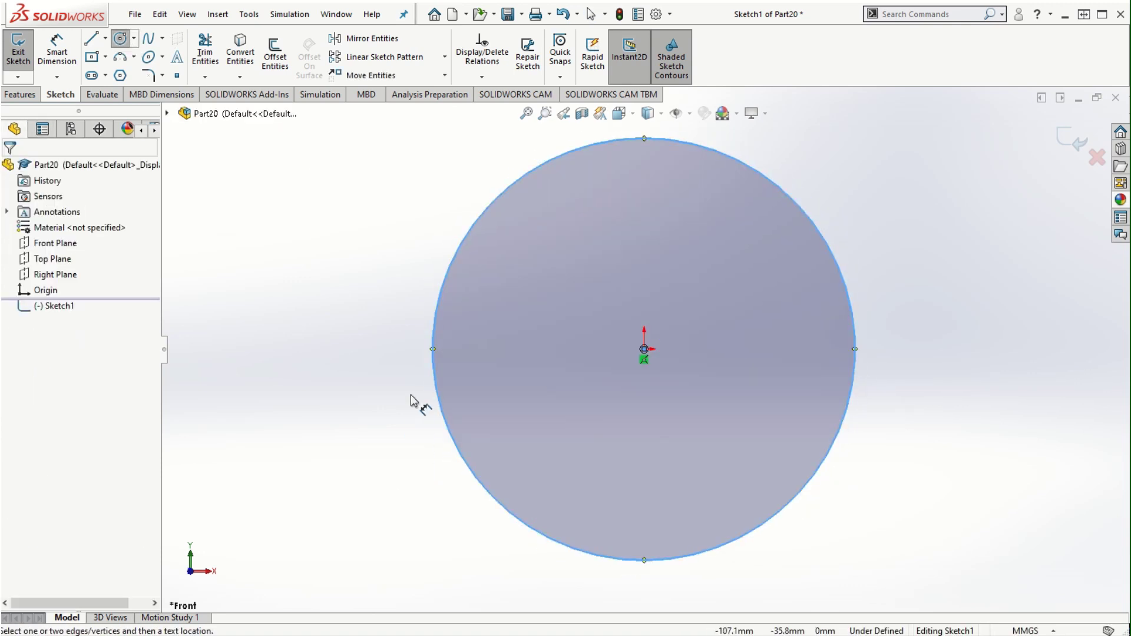
Step: Dimension the circle's diameter as 200 mm
{"action": "right_click_drag", "start_coordinate": [417, 399], "coordinate": [424, 302]}
{"action": "left_click", "coordinate": [437, 293]}
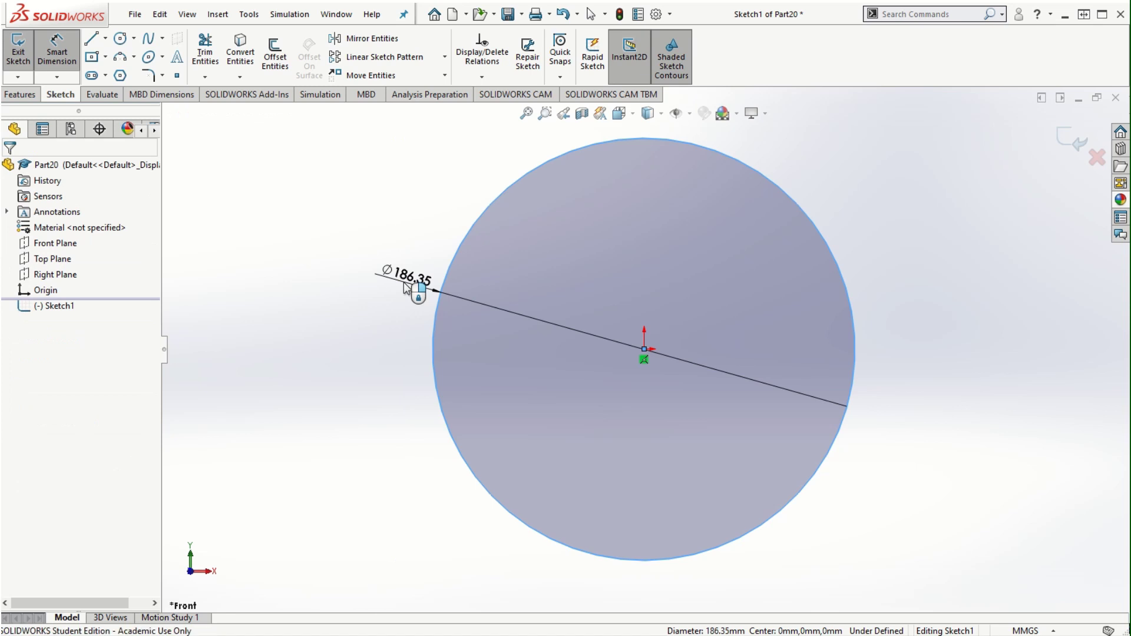
{"action": "left_click", "coordinate": [404, 281]}
{"action": "type", "text": "200"}
{"action": "key", "text": "Return"}
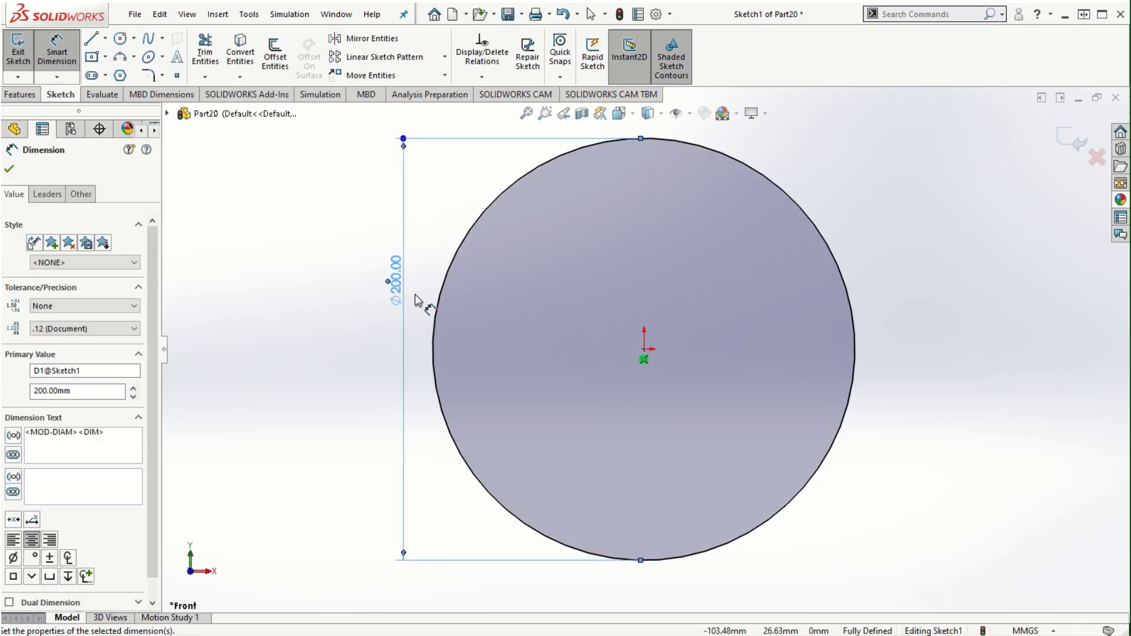
{"action": "key", "text": "Escape"}
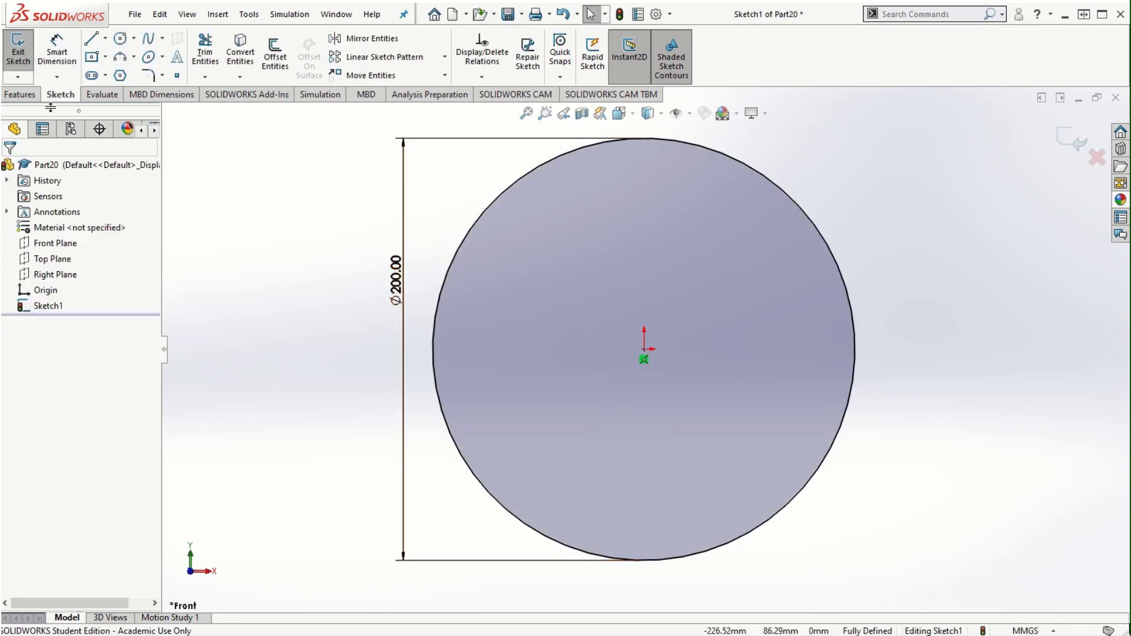
Step: Extrude the circle as a blind boss 5 mm deep to form a disc
{"action": "left_click", "coordinate": [20, 95]}
{"action": "left_click", "coordinate": [25, 55]}
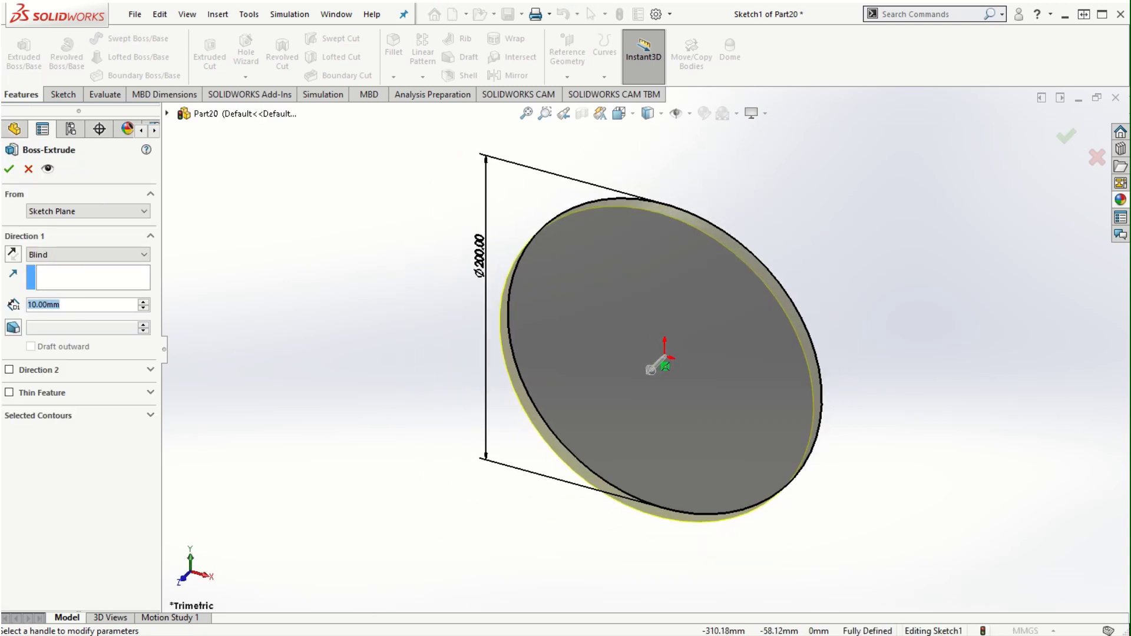
{"action": "type", "text": "5"}
{"action": "key", "text": "Return"}
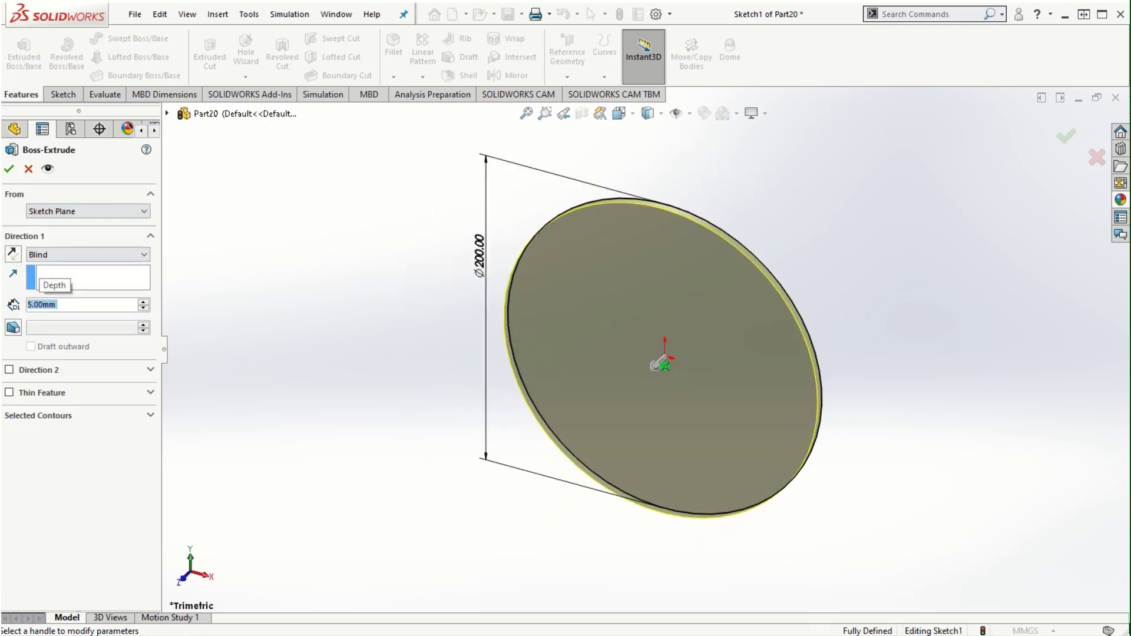
{"action": "left_click", "coordinate": [9, 168]}
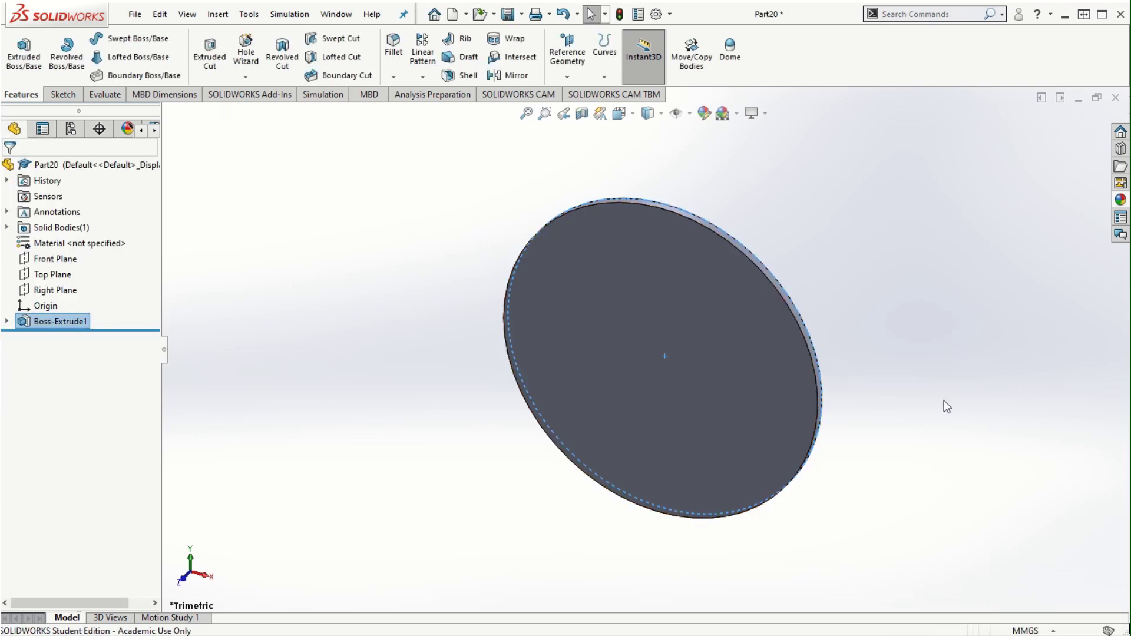
Step: Start a sketch on the disc's front face
{"action": "middle_click_drag", "start_coordinate": [883, 454], "coordinate": [833, 359]}
{"action": "left_click", "coordinate": [841, 376]}
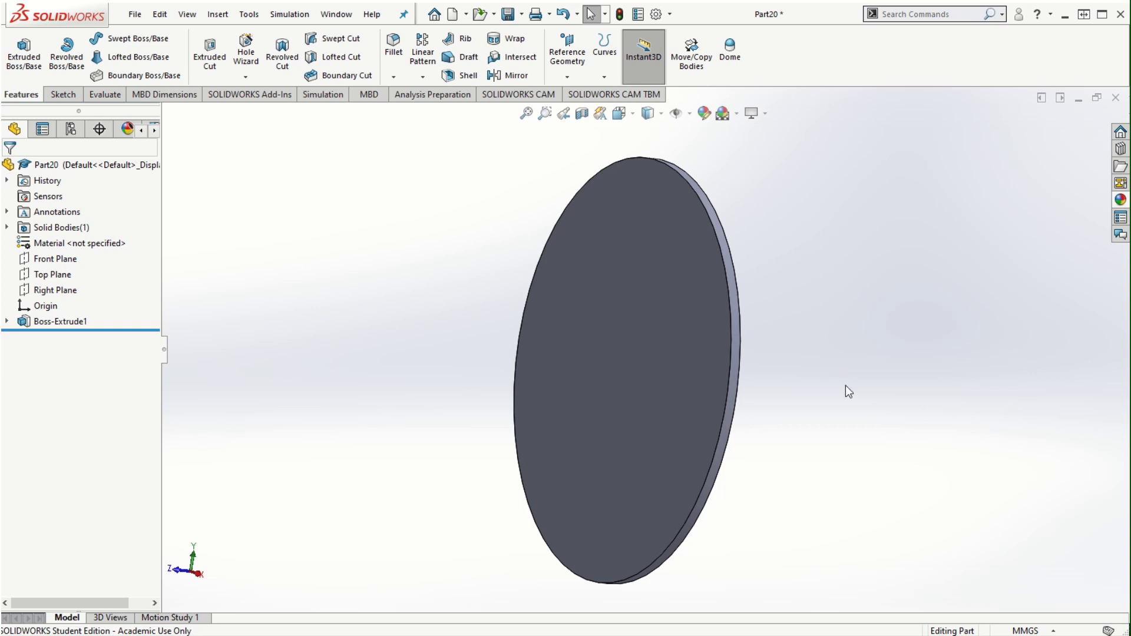
{"action": "middle_click_drag", "start_coordinate": [825, 387], "coordinate": [855, 407]}
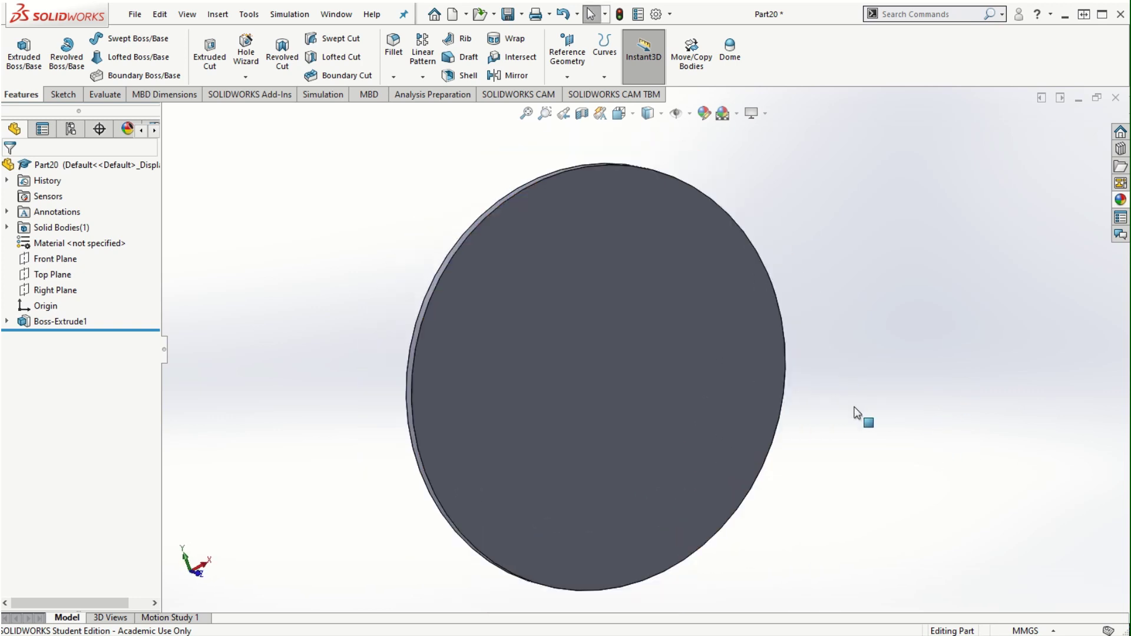
{"action": "middle_click_drag", "start_coordinate": [867, 459], "coordinate": [768, 411]}
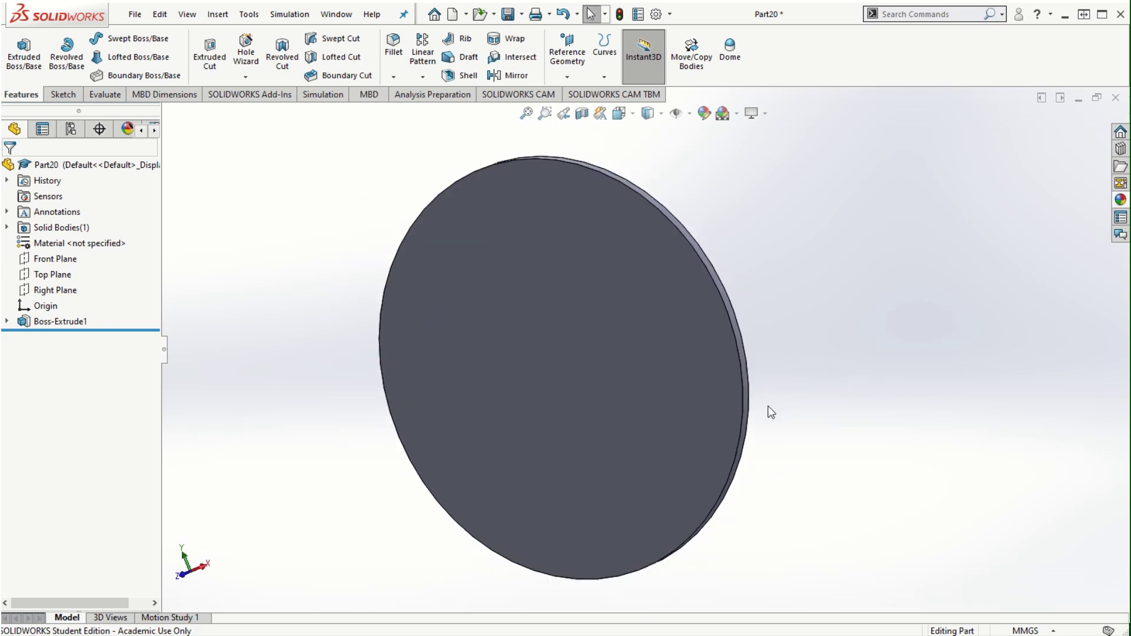
{"action": "left_click", "coordinate": [608, 320]}
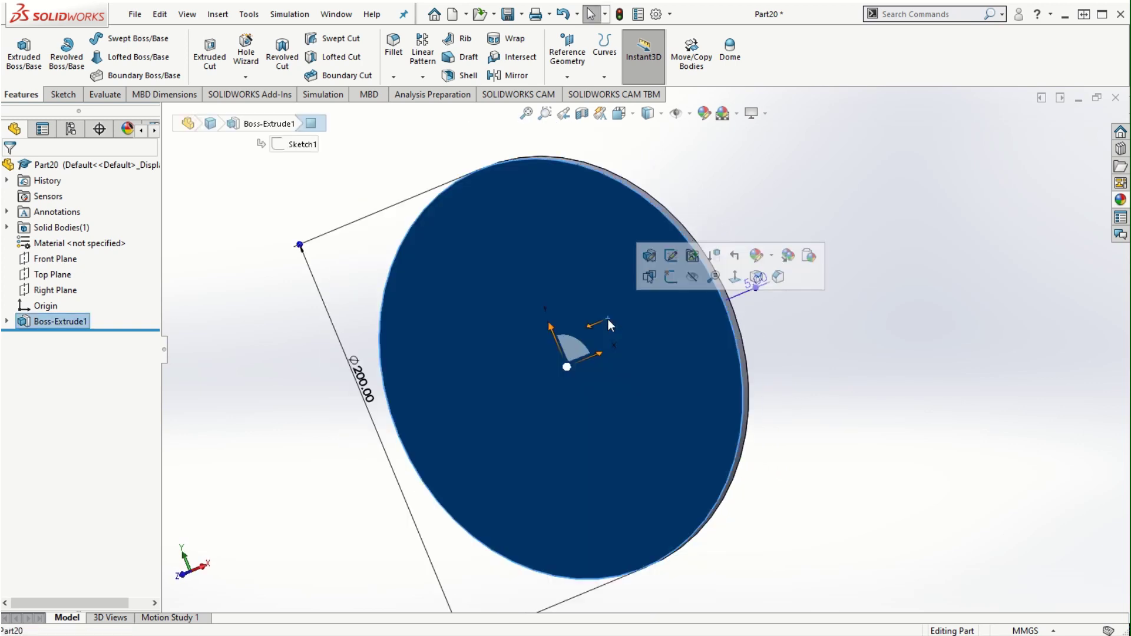
{"action": "left_click", "coordinate": [671, 277]}
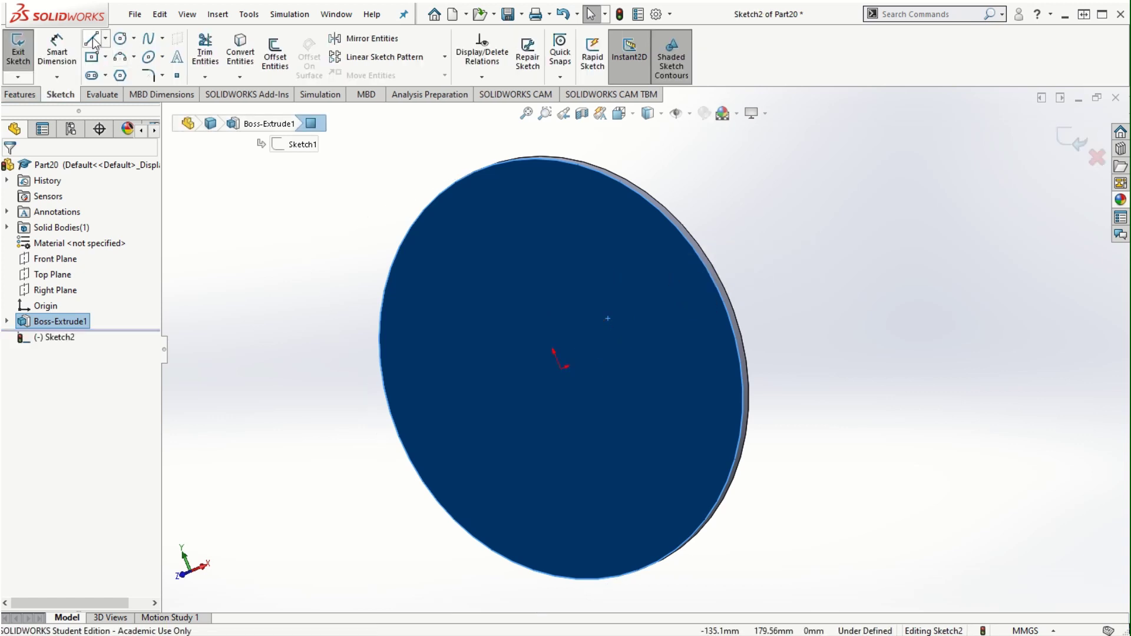
Step: Draw a vertical centerline from the origin up to the disc's outer edge and exit the sketch
{"action": "left_click", "coordinate": [105, 38]}
{"action": "left_click", "coordinate": [109, 78]}
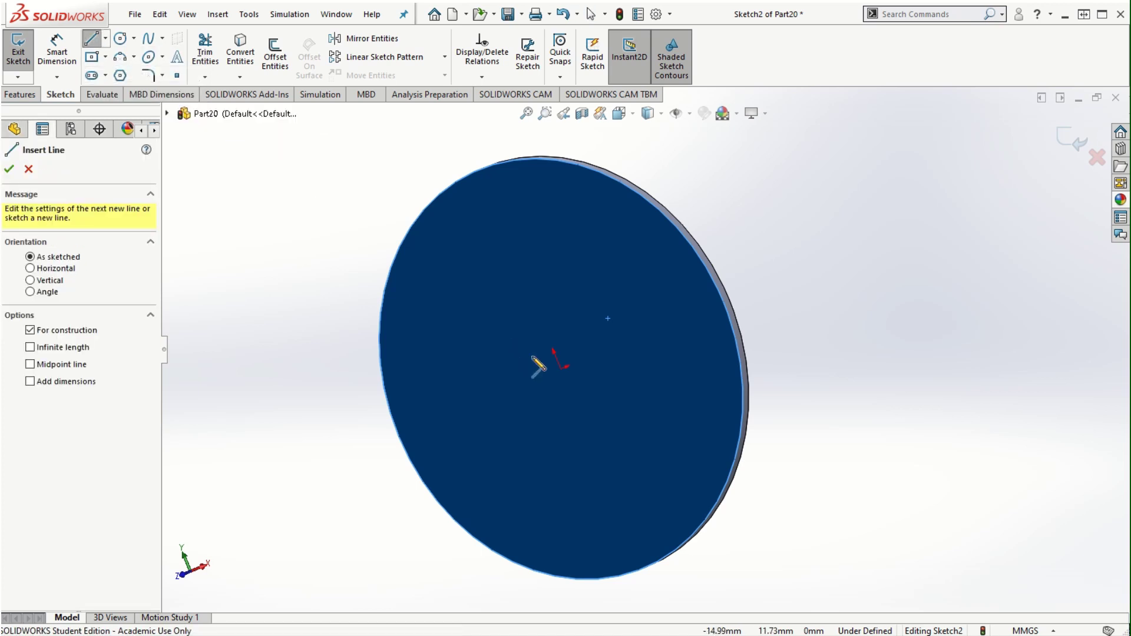
{"action": "mouse_move", "coordinate": [563, 366]}
{"action": "left_mouse_down"}
{"action": "mouse_move", "coordinate": [594, 254]}
{"action": "mouse_move", "coordinate": [507, 171]}
{"action": "mouse_move", "coordinate": [484, 172]}
{"action": "left_mouse_up"}
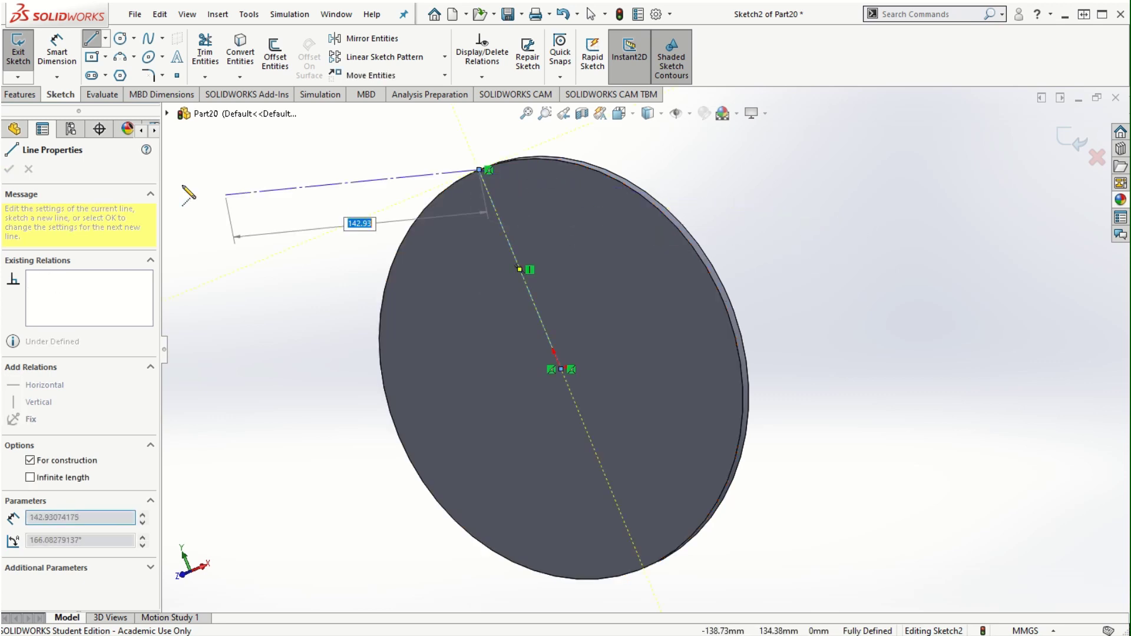
{"action": "key", "text": "Escape"}
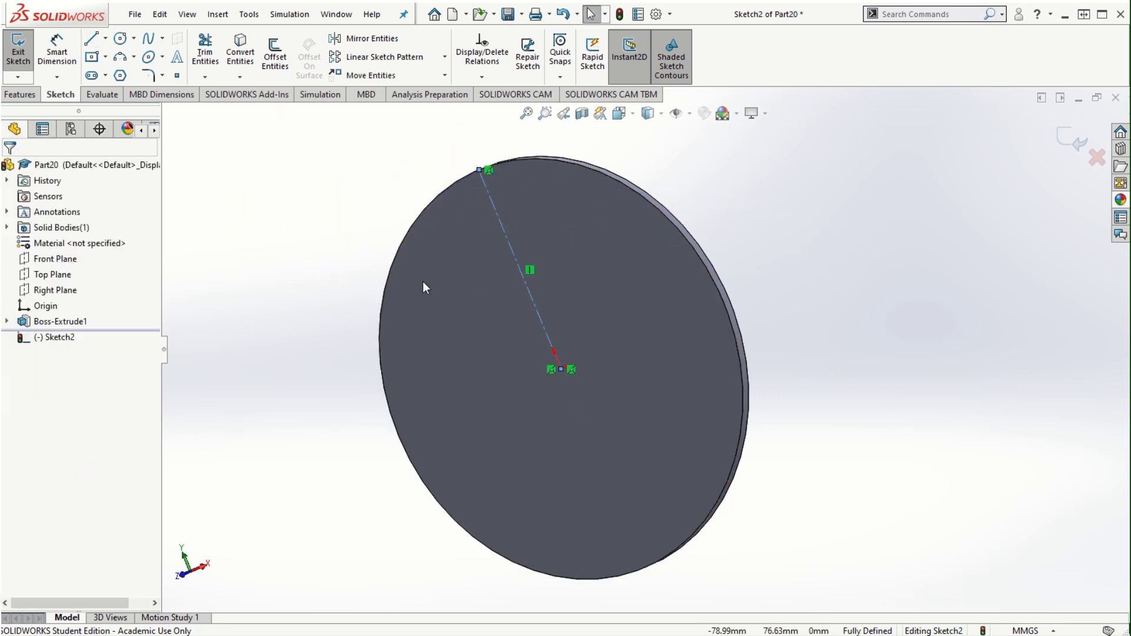
{"action": "middle_click_drag", "start_coordinate": [879, 337], "coordinate": [903, 321]}
{"action": "left_click", "coordinate": [1071, 146]}
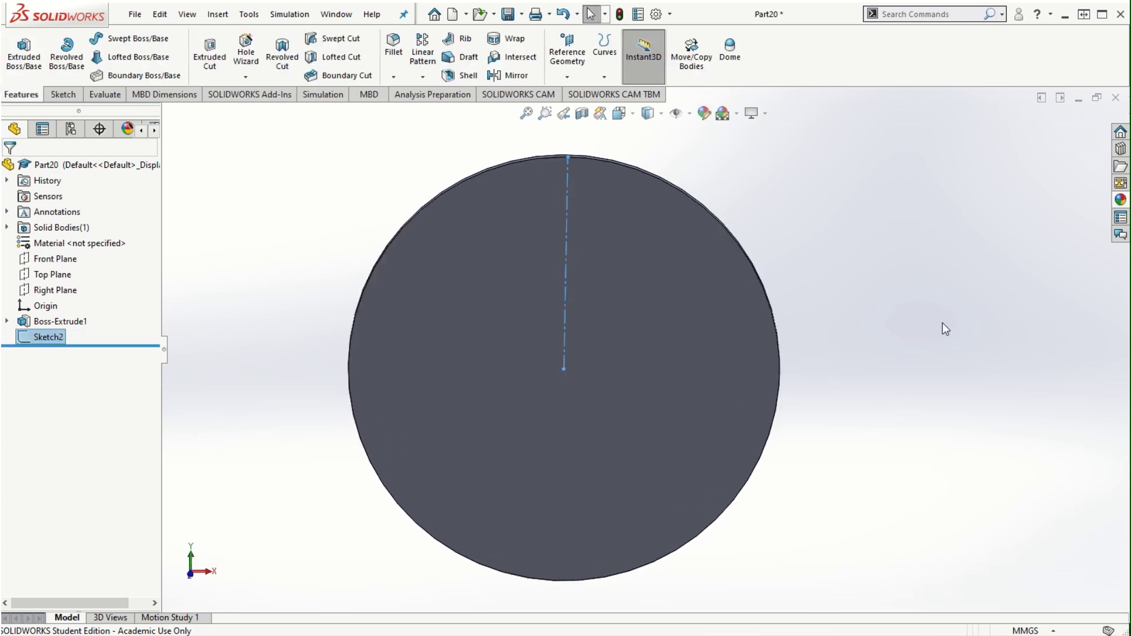
{"action": "left_click", "coordinate": [914, 304]}
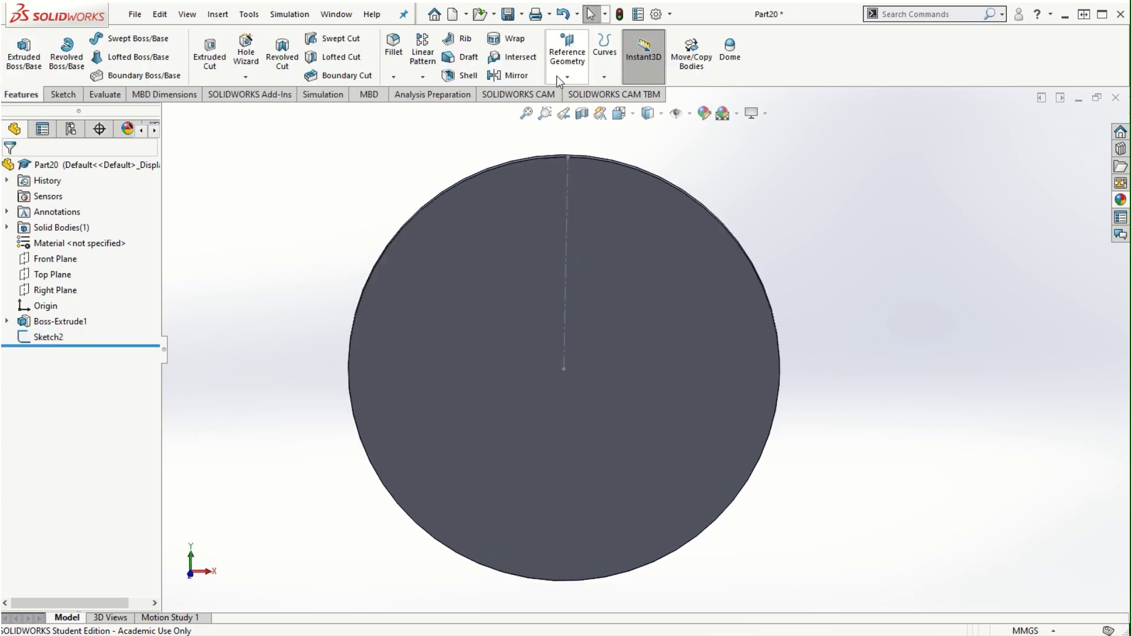
Step: Start a Fill Pattern with the disc's front face as the fill boundary
{"action": "left_click", "coordinate": [420, 79]}
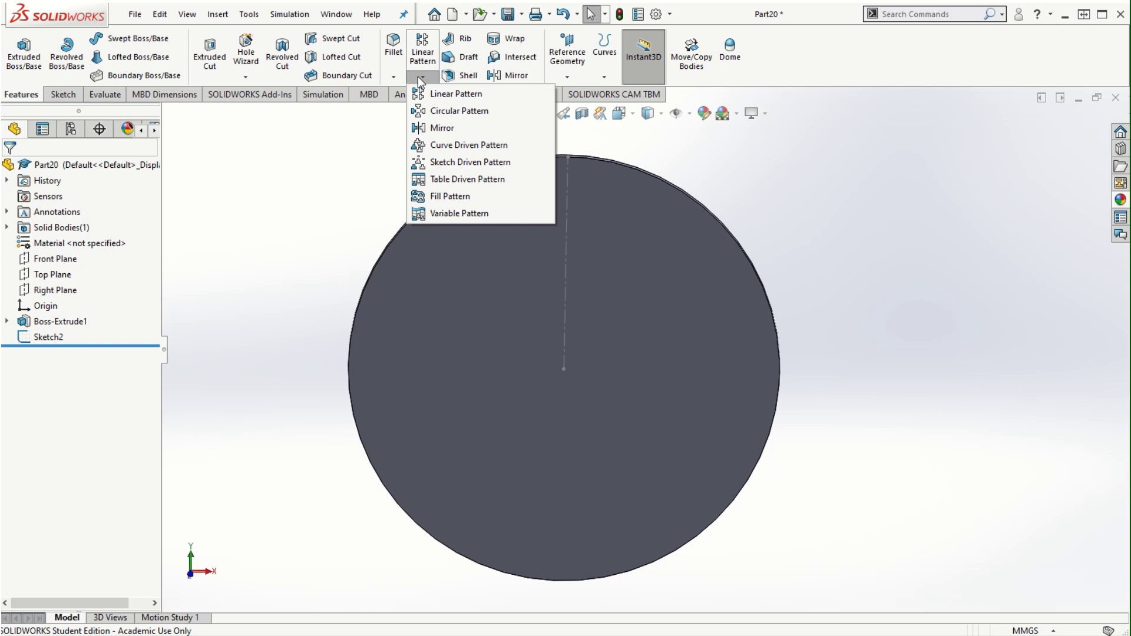
{"action": "left_click", "coordinate": [452, 198]}
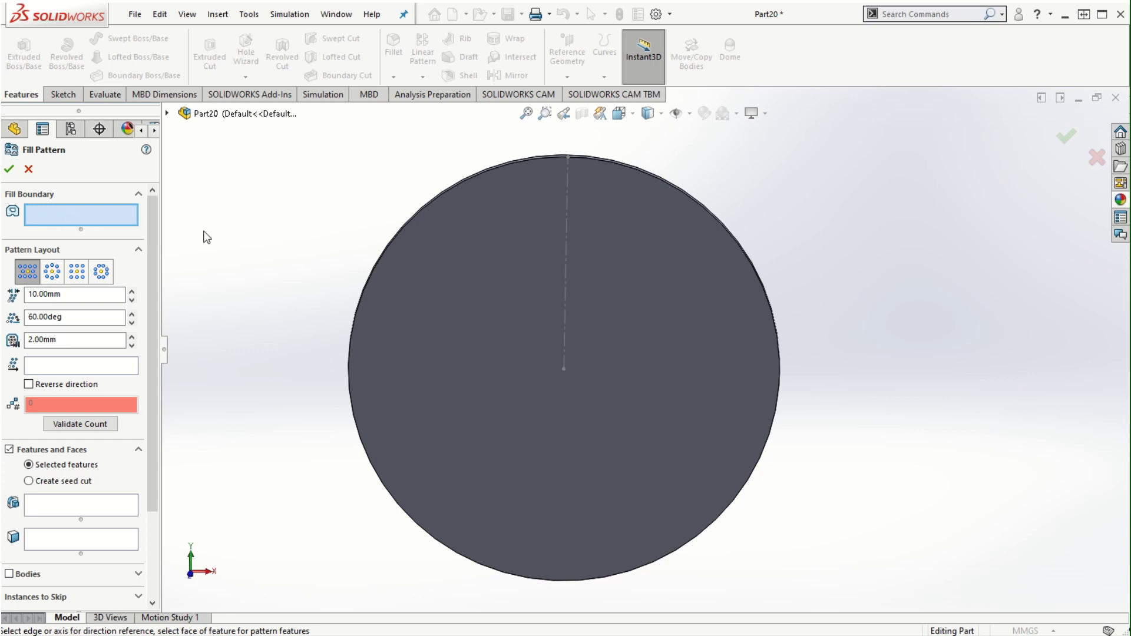
{"action": "left_click", "coordinate": [483, 249]}
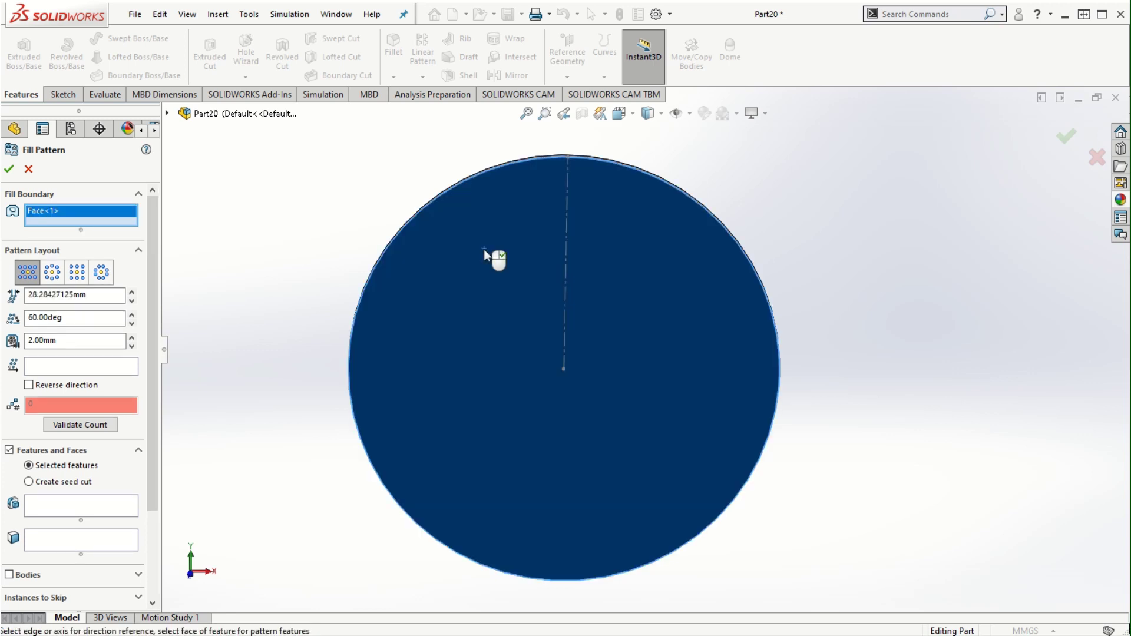
{"action": "middle_click_drag", "start_coordinate": [778, 558], "coordinate": [774, 349]}
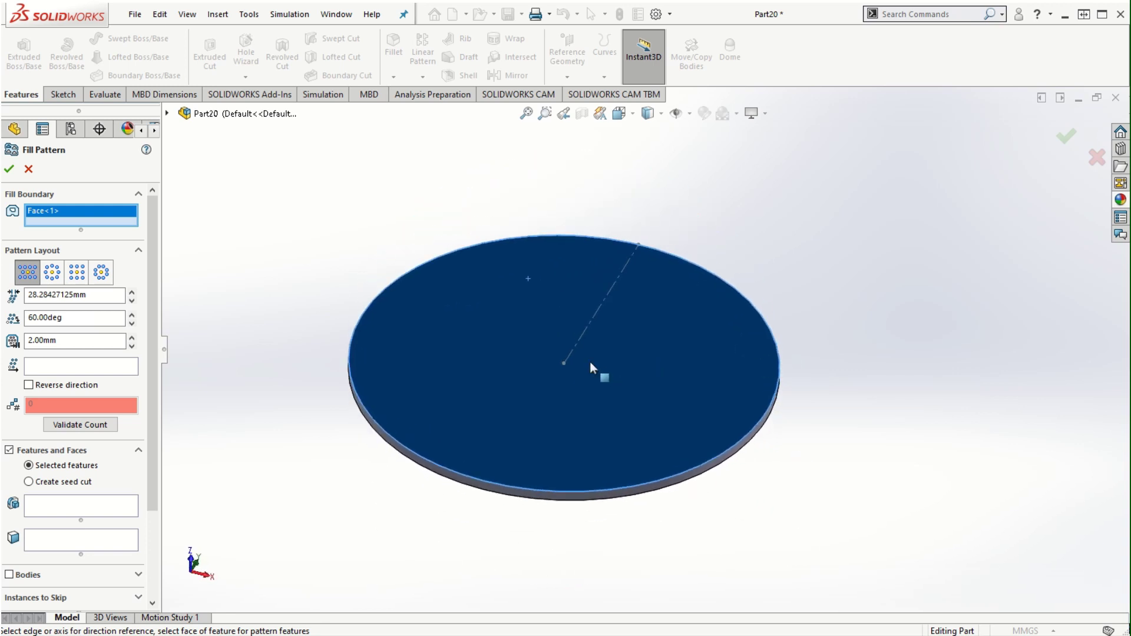
{"action": "scroll", "coordinate": [589, 362], "scroll_direction": "down", "scroll_amount": 2}
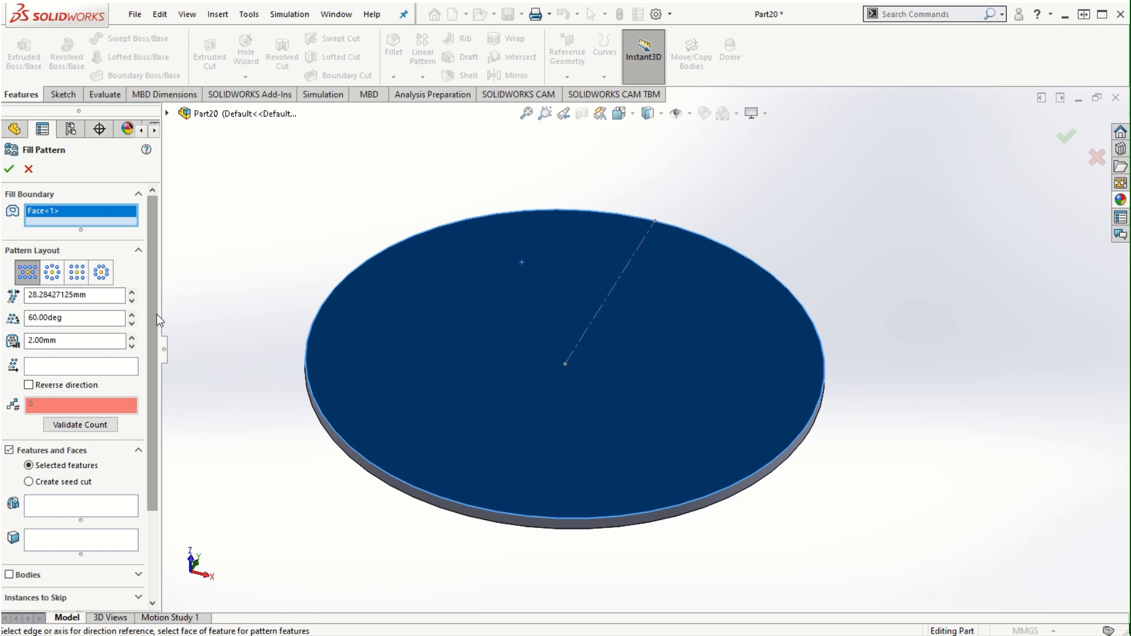
Step: Set the fill pattern to create a polygon seed cut with 6 sides
{"action": "left_click_drag", "start_coordinate": [153, 315], "coordinate": [155, 410]}
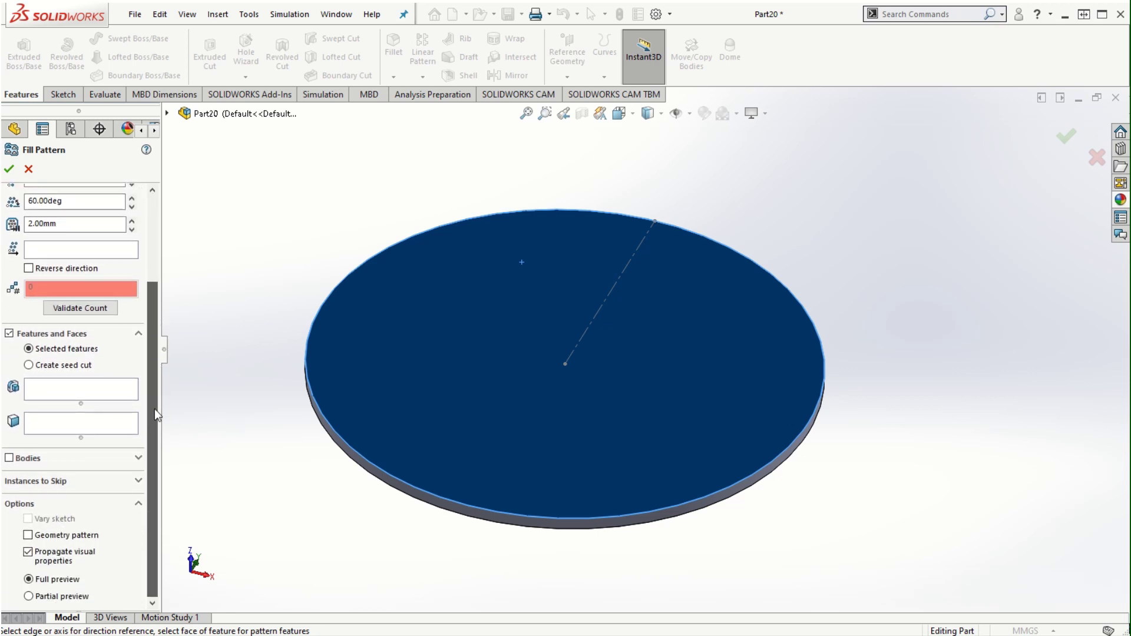
{"action": "left_click", "coordinate": [29, 365]}
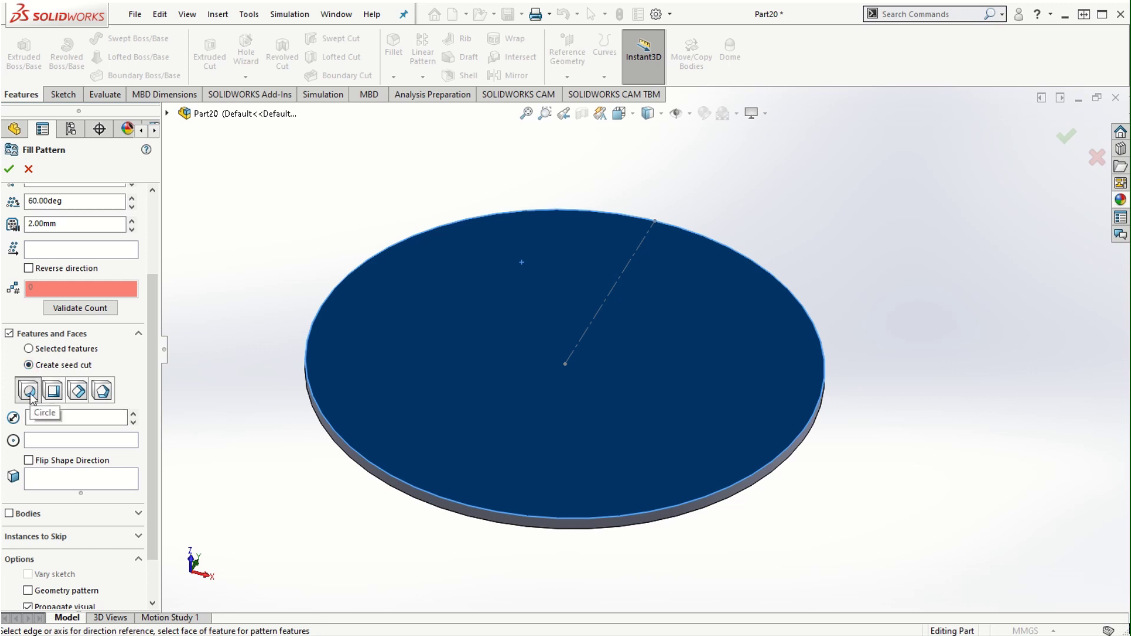
{"action": "left_click", "coordinate": [30, 394]}
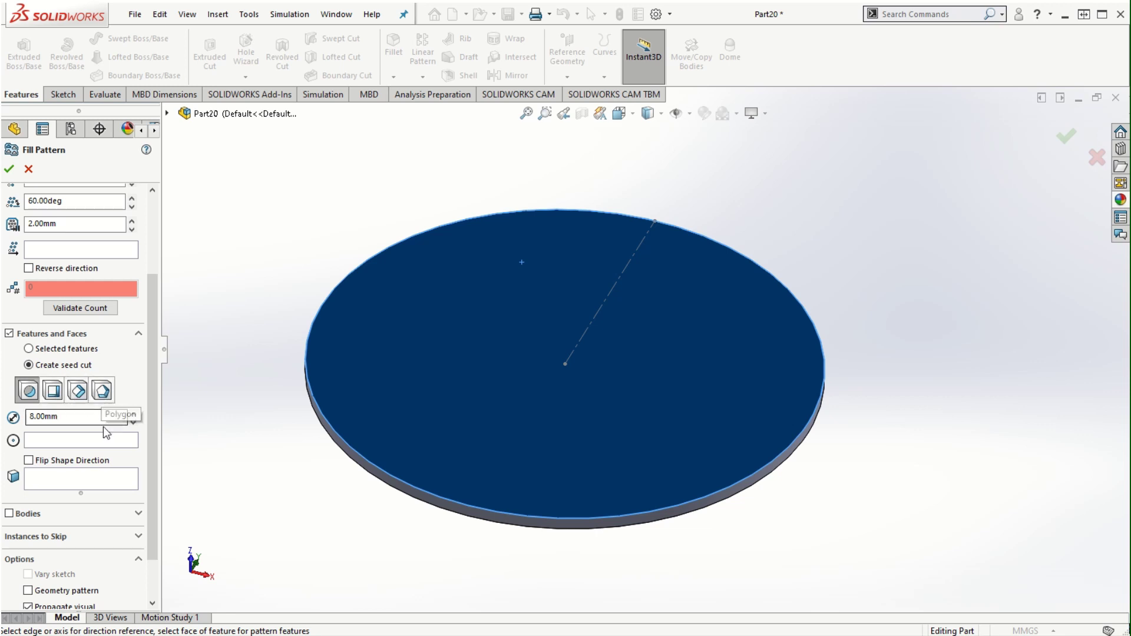
{"action": "left_click", "coordinate": [101, 392]}
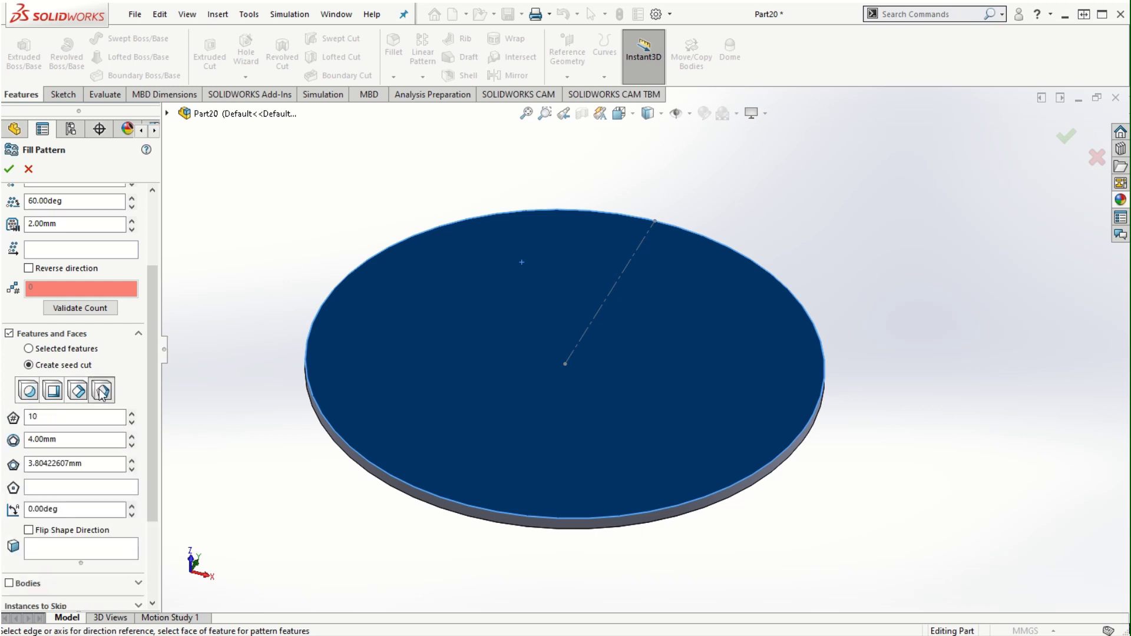
{"action": "left_click", "coordinate": [131, 423]}
{"action": "left_click", "coordinate": [131, 423]}
{"action": "left_click", "coordinate": [132, 423]}
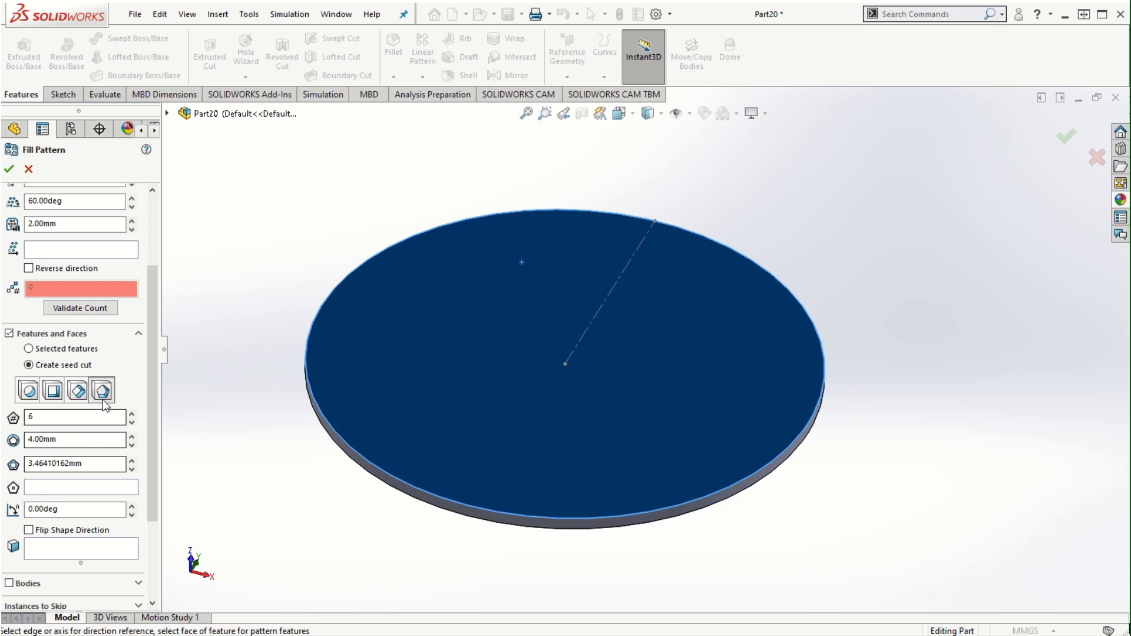
Step: Use the sketched centerline on the disc's face as the fill pattern's direction reference
{"action": "left_click_drag", "start_coordinate": [154, 380], "coordinate": [147, 499]}
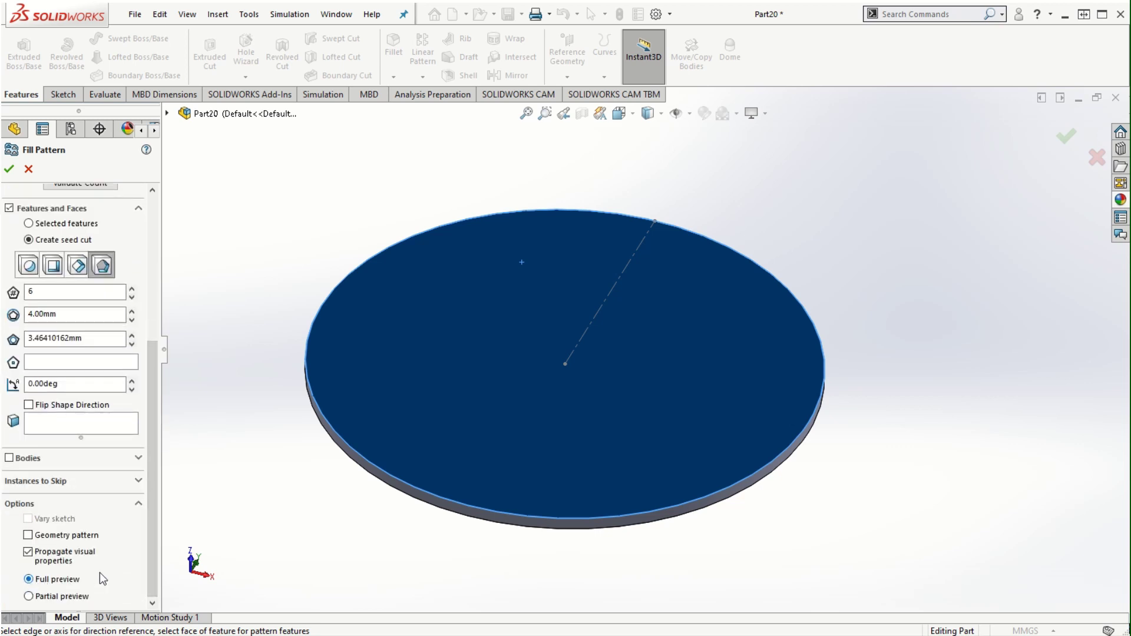
{"action": "left_click_drag", "start_coordinate": [150, 490], "coordinate": [158, 354]}
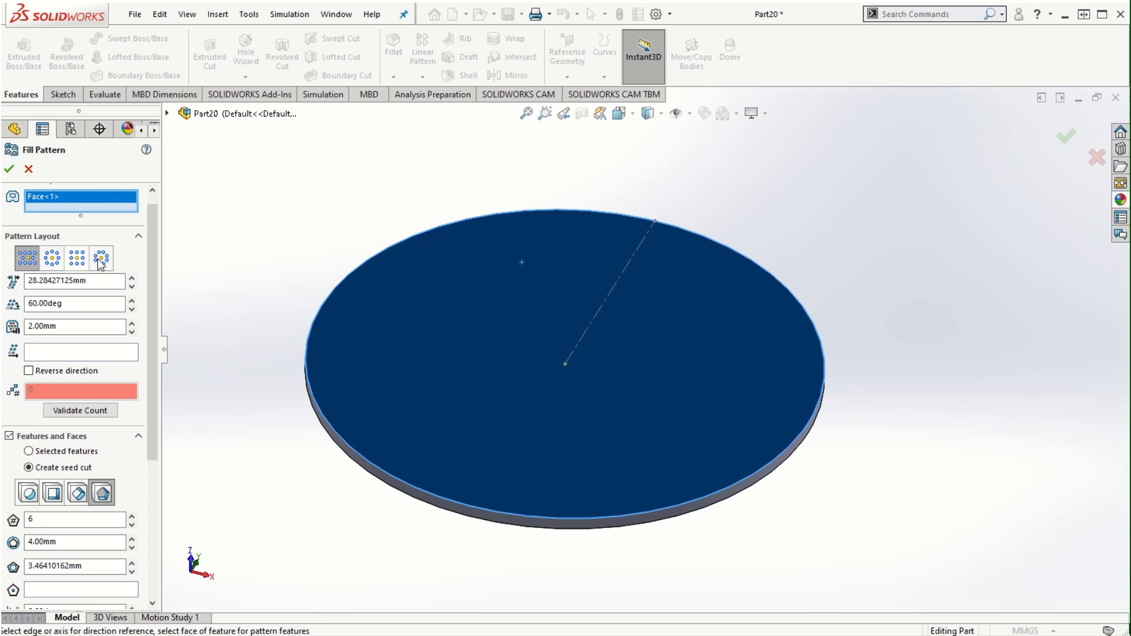
{"action": "left_click", "coordinate": [66, 352]}
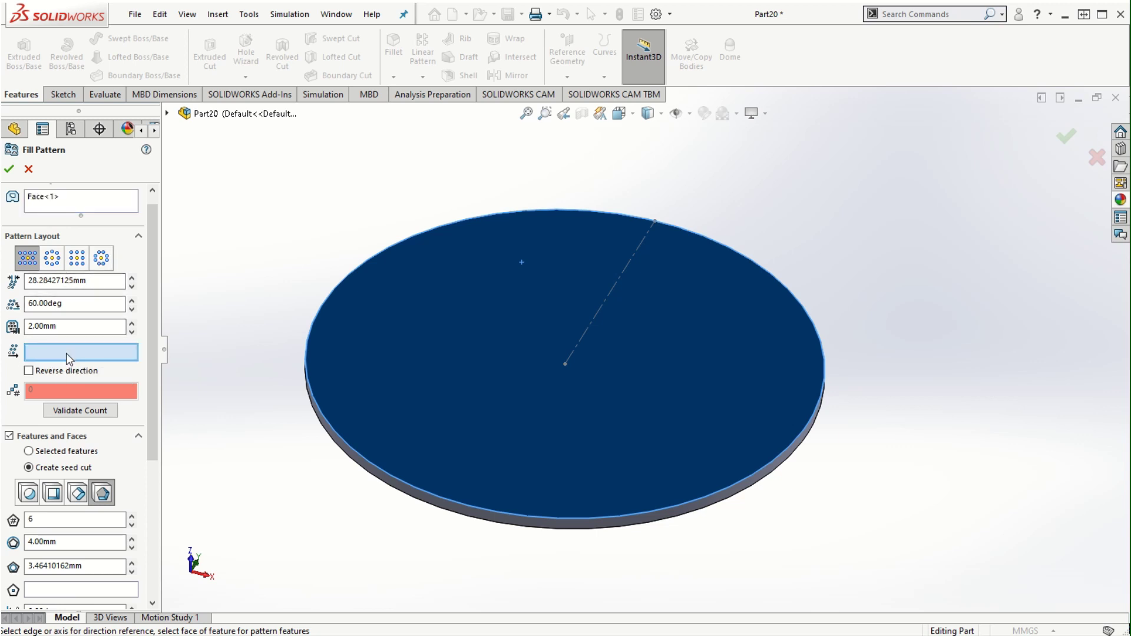
{"action": "left_click", "coordinate": [621, 277]}
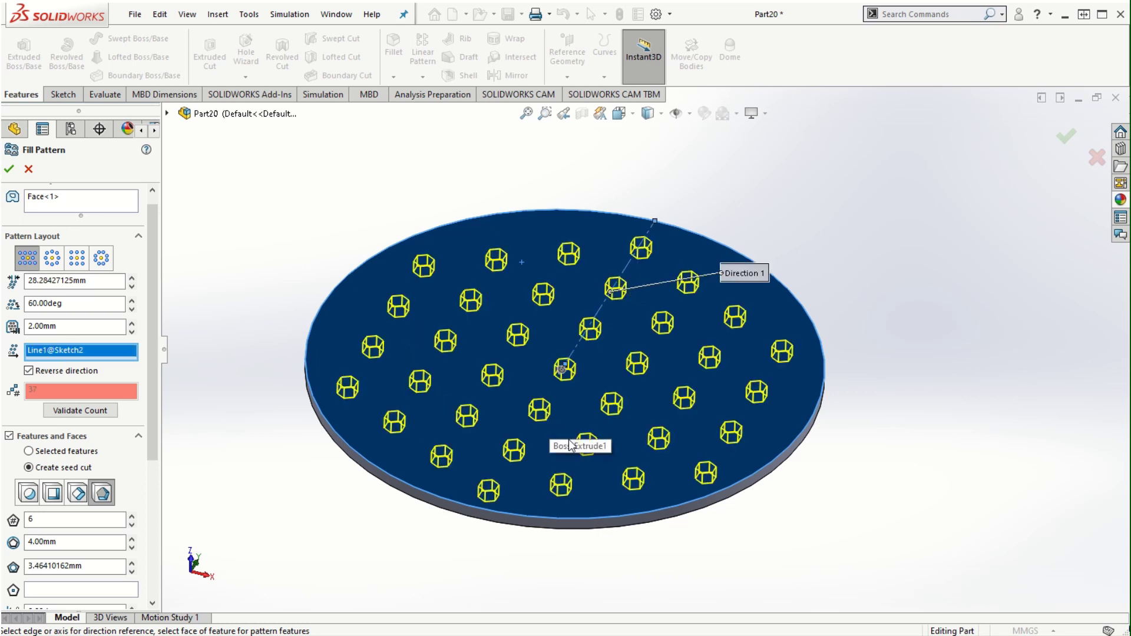
{"action": "scroll", "coordinate": [573, 441], "scroll_direction": "up", "scroll_amount": 2}
{"action": "scroll", "coordinate": [573, 441], "scroll_direction": "up", "scroll_amount": 1}
{"action": "middle_click_drag", "start_coordinate": [819, 325], "coordinate": [859, 402]}
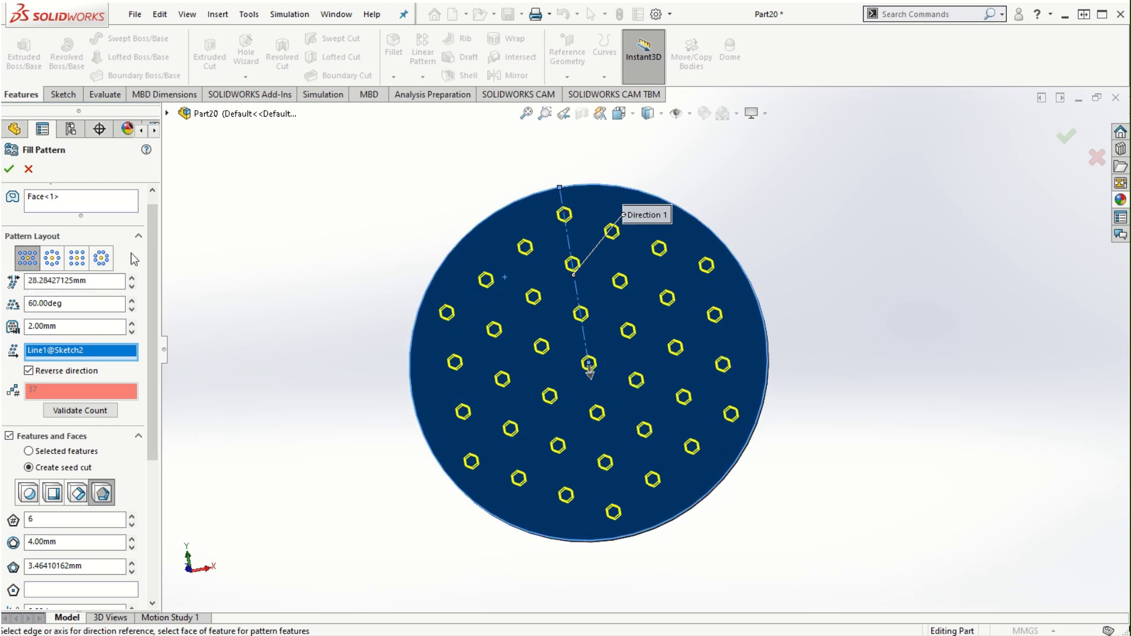
Step: Preview the circular, square and polygon pattern layouts and return to the perforation layout
{"action": "left_click", "coordinate": [52, 258]}
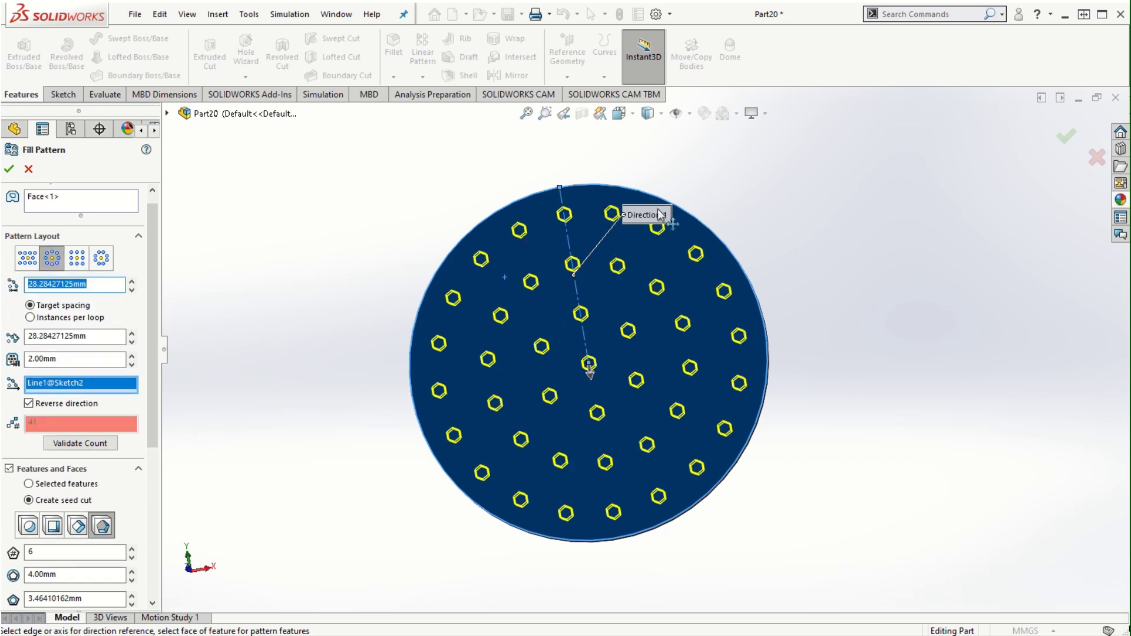
{"action": "left_click", "coordinate": [79, 261]}
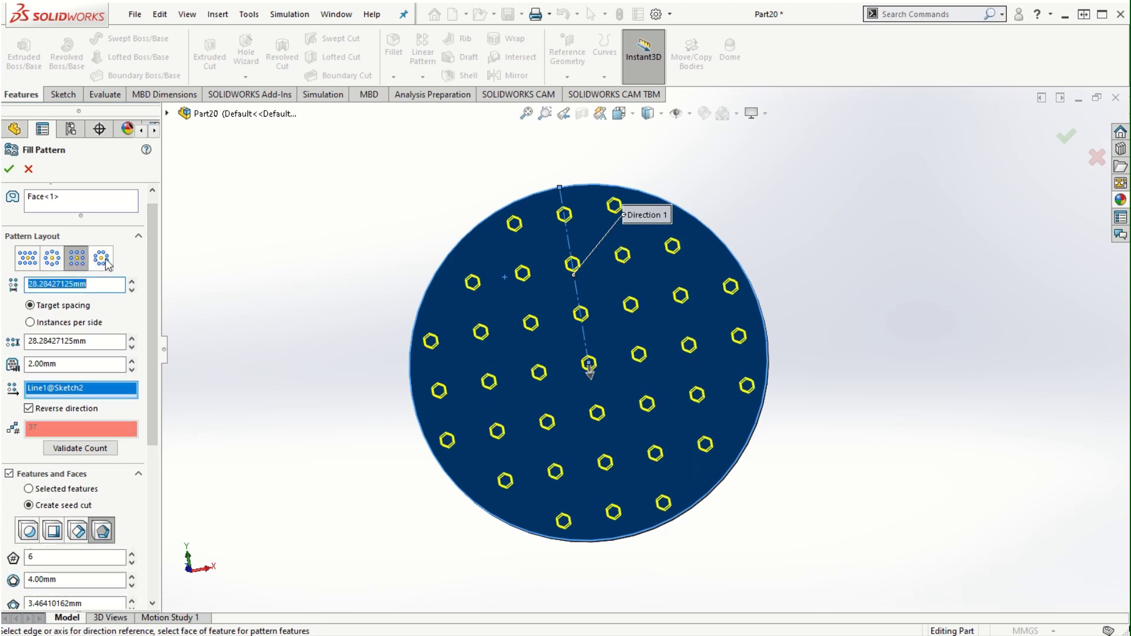
{"action": "left_click", "coordinate": [102, 259]}
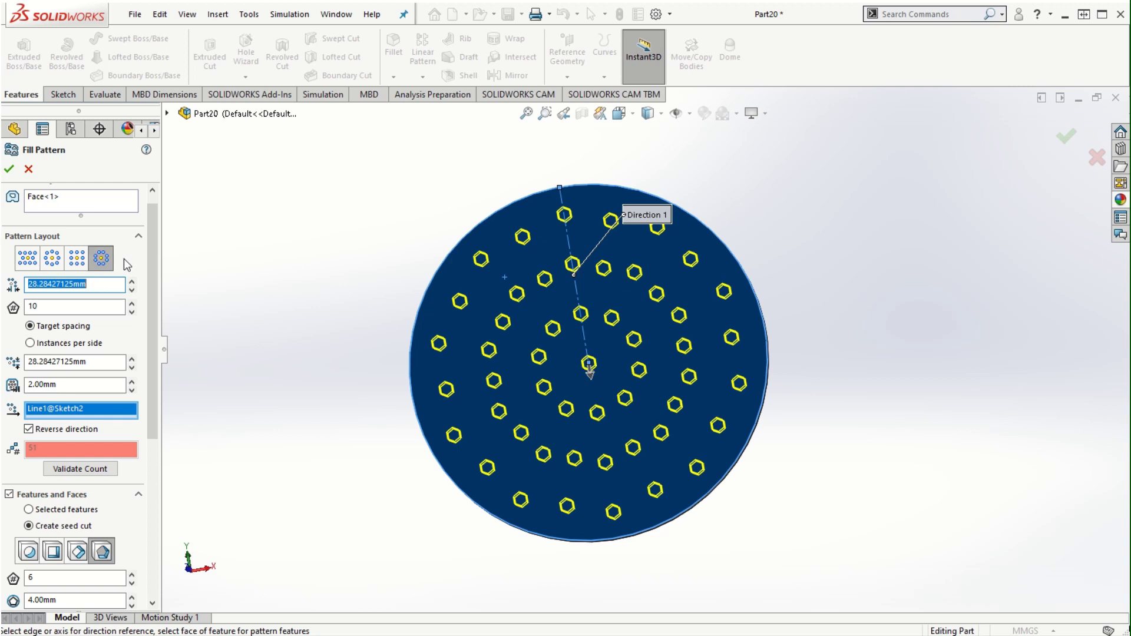
{"action": "left_click", "coordinate": [27, 258]}
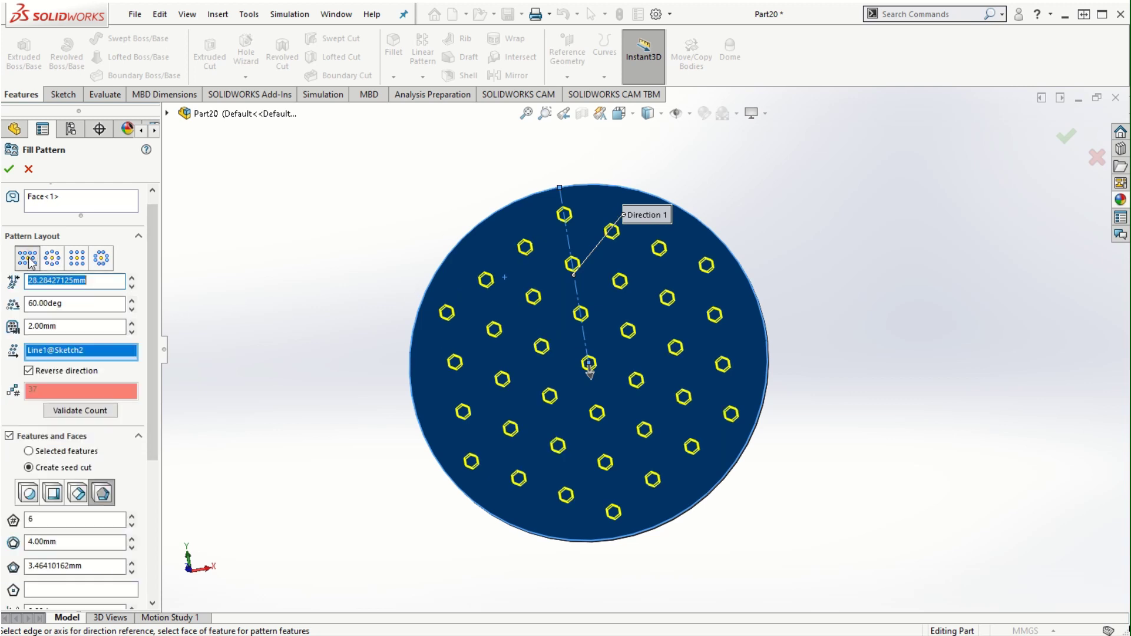
Step: Set the perforation layout's stagger angle to 30 degrees
{"action": "left_click", "coordinate": [71, 299]}
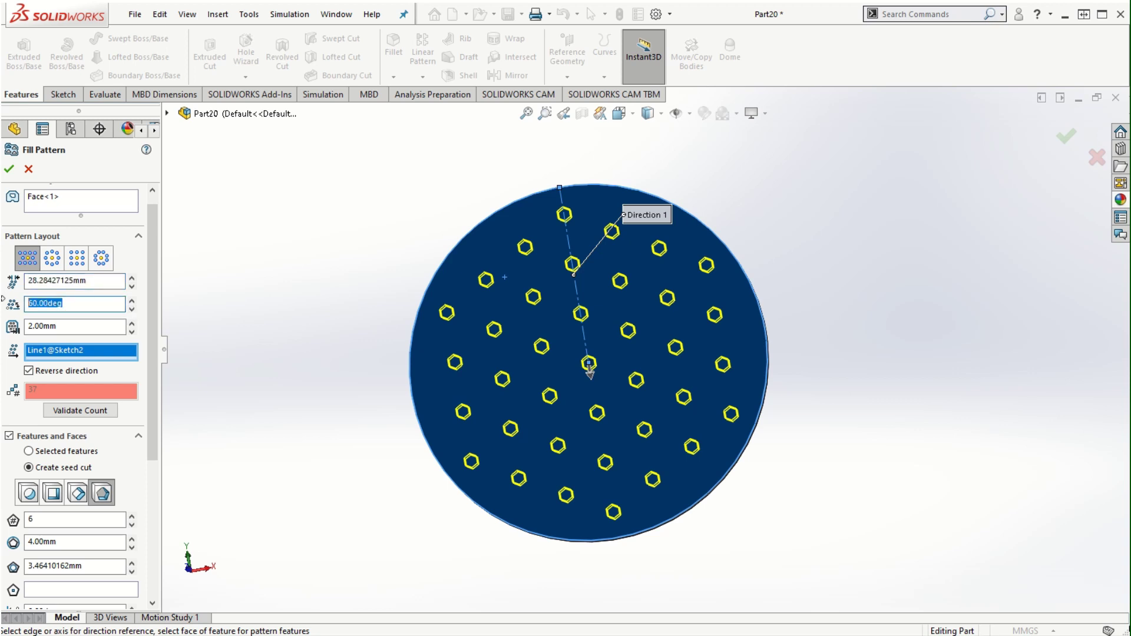
{"action": "type", "text": "30"}
{"action": "key", "text": "Return"}
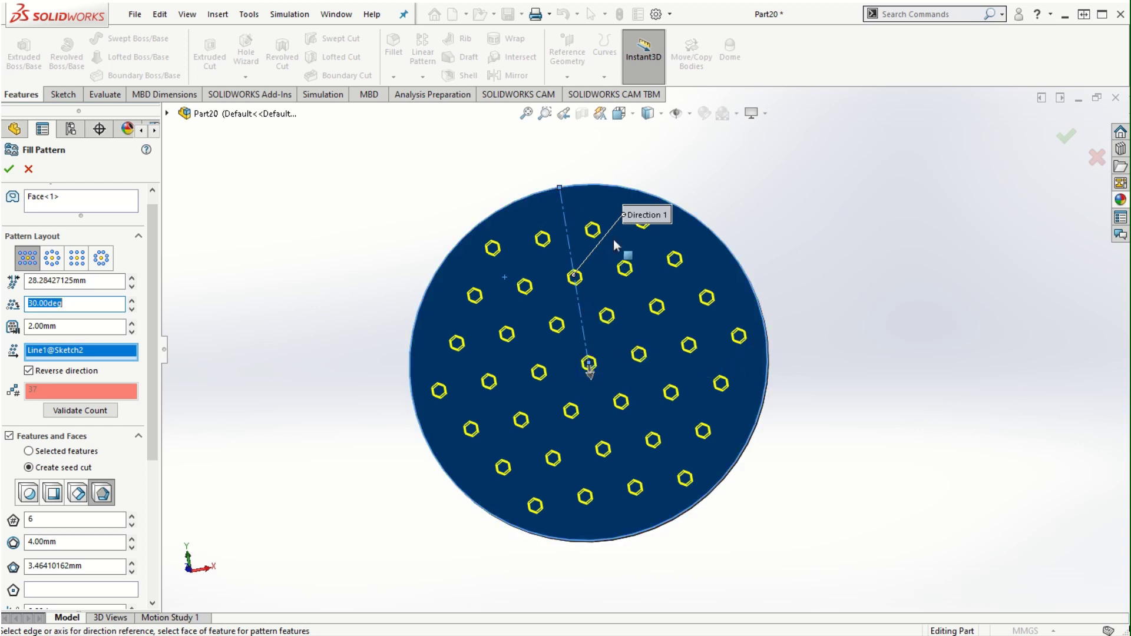
{"action": "left_click", "coordinate": [85, 300]}
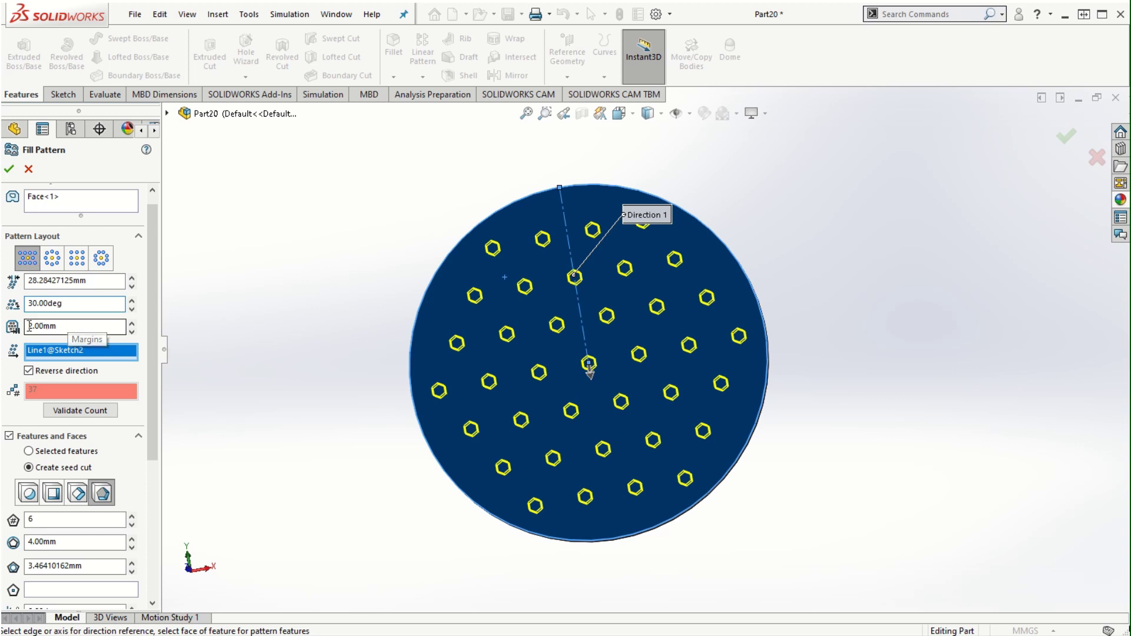
Step: Try a fill pattern margin of 0 mm and restore it to 2 mm
{"action": "left_click_drag", "start_coordinate": [76, 327], "coordinate": [31, 323]}
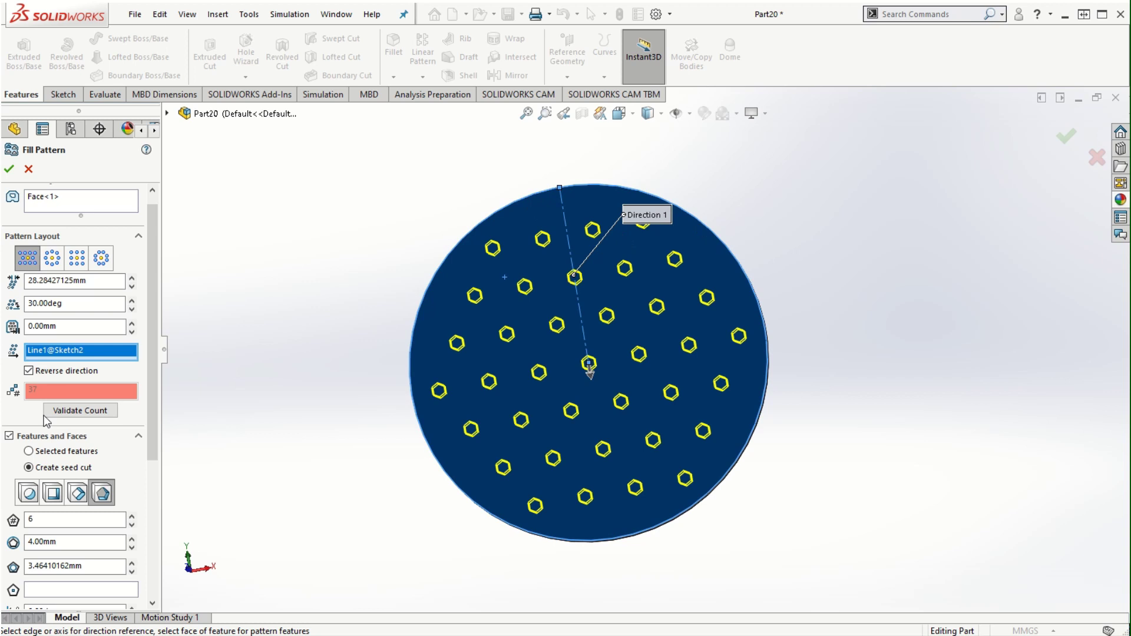
{"action": "double_click", "coordinate": [42, 326]}
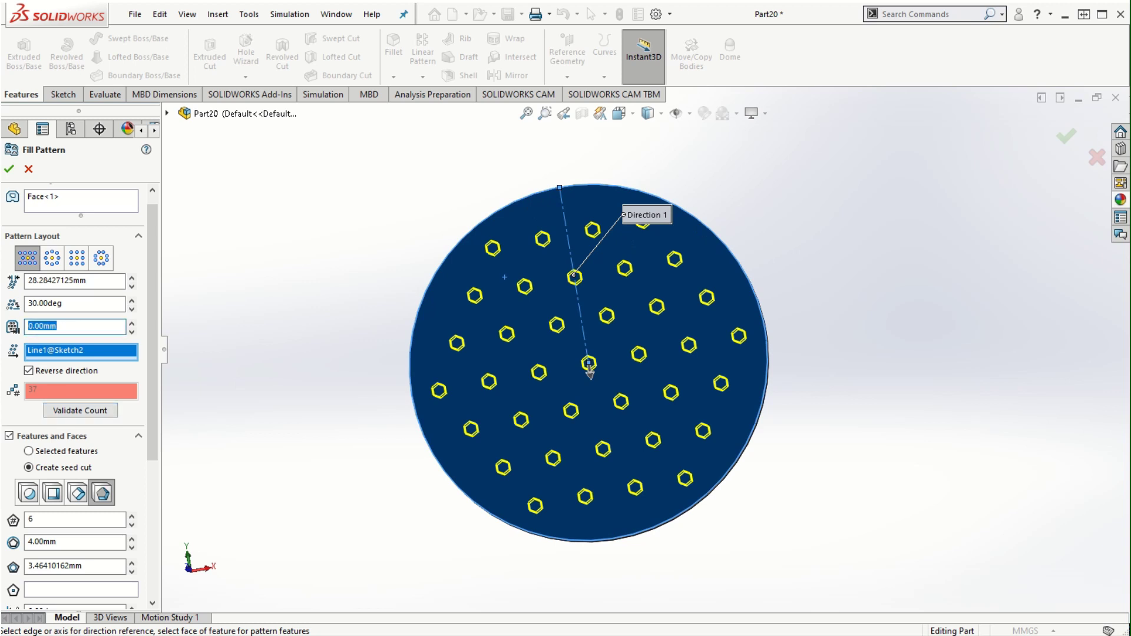
{"action": "key", "text": "Return"}
Step: Set the perforation layout's instance spacing to 20 mm and accept the hexagonal fill pattern
{"action": "double_click", "coordinate": [96, 282]}
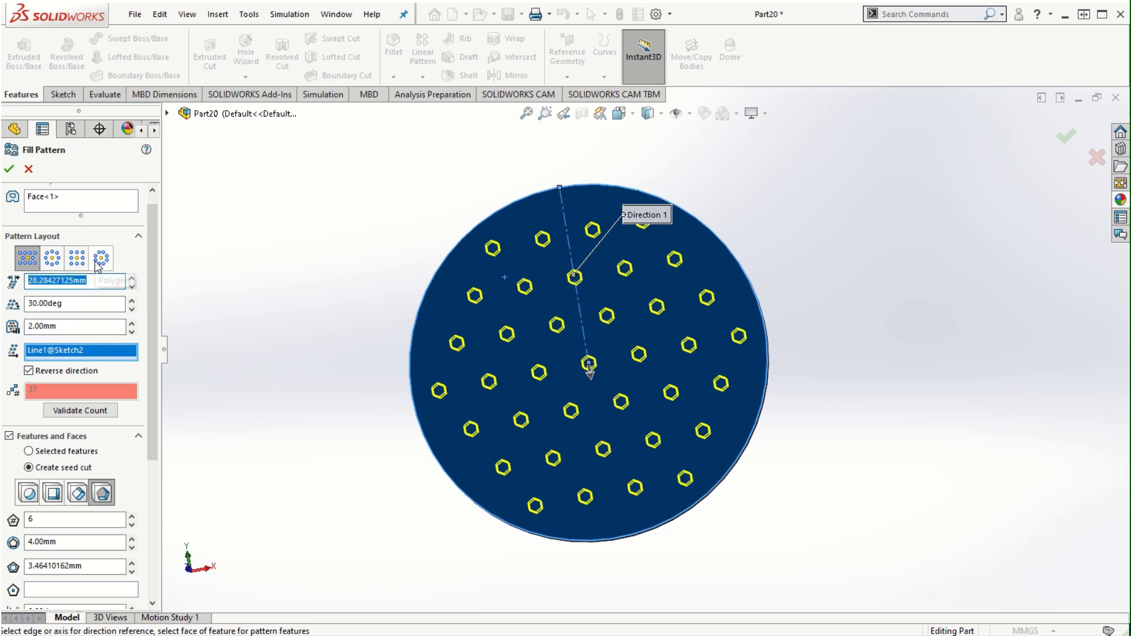
{"action": "type", "text": "20"}
{"action": "key", "text": "Return"}
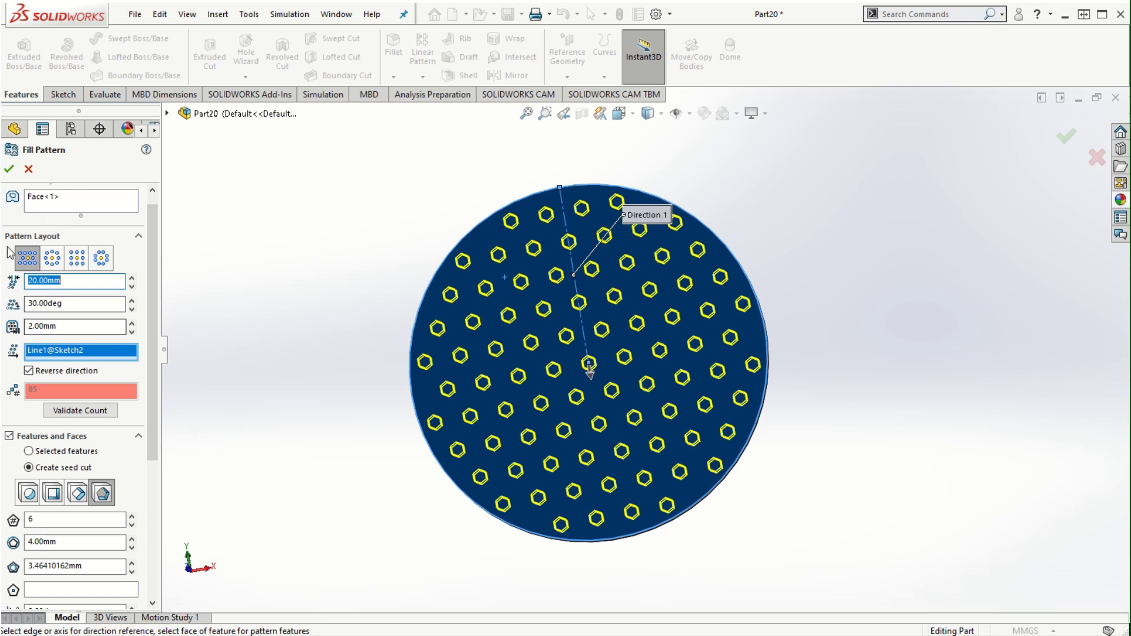
{"action": "left_click", "coordinate": [52, 259]}
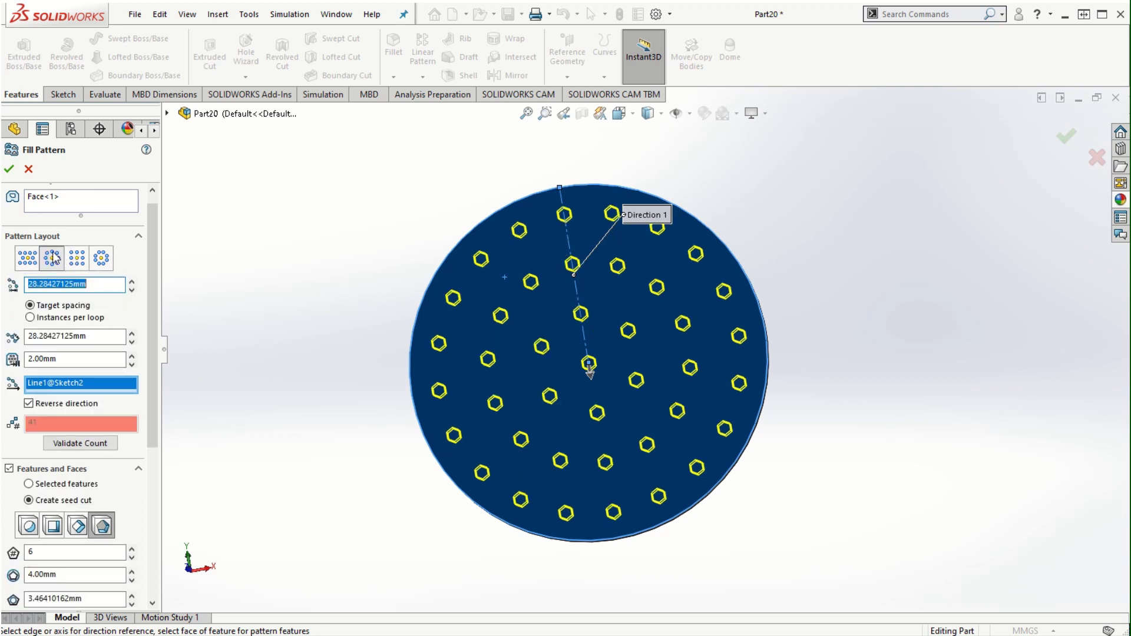
{"action": "left_click", "coordinate": [27, 258]}
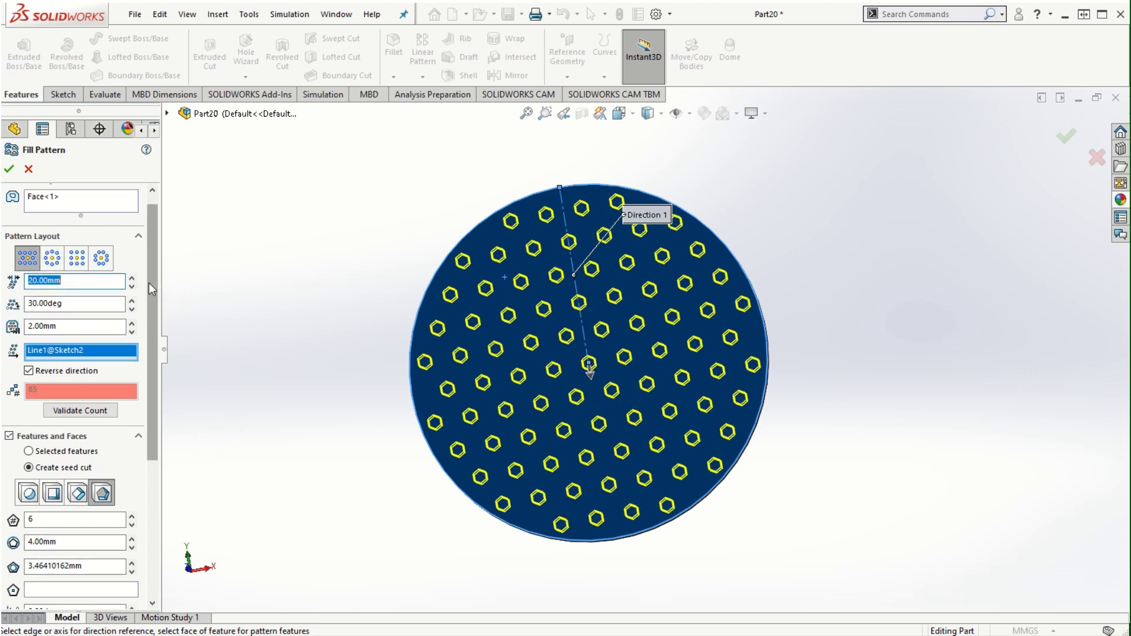
{"action": "left_click_drag", "start_coordinate": [148, 283], "coordinate": [150, 383]}
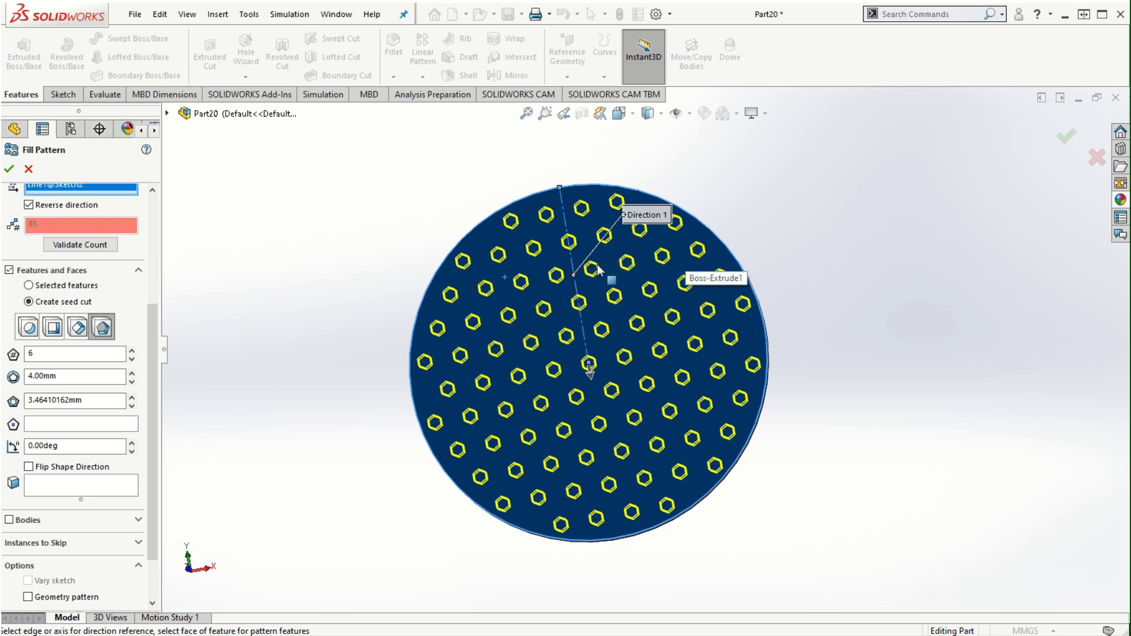
{"action": "left_click", "coordinate": [9, 170]}
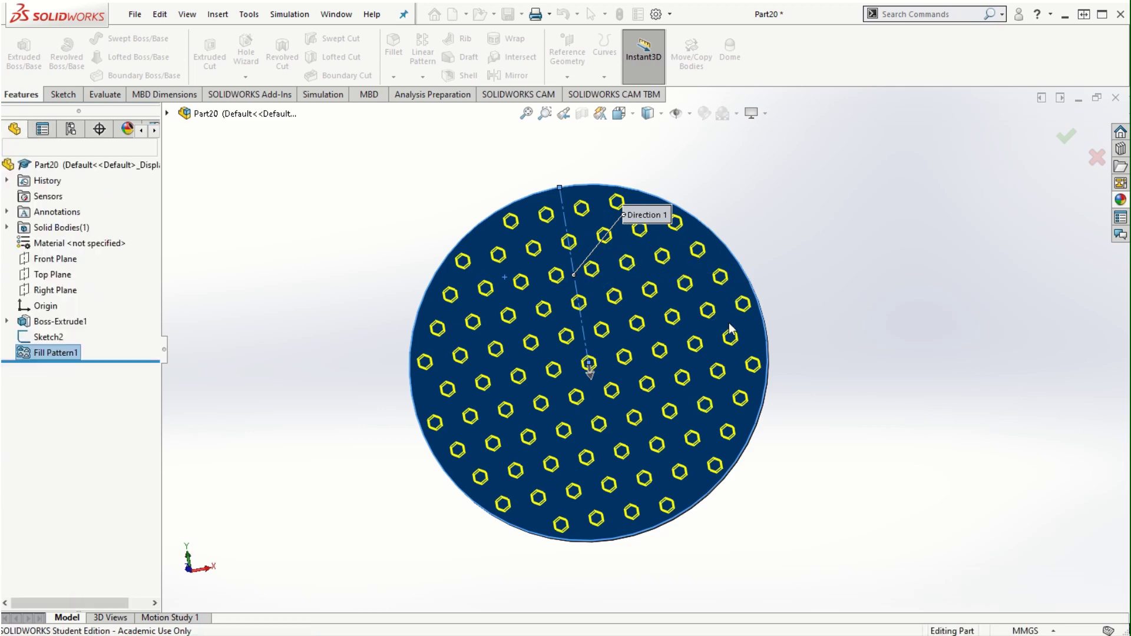
{"action": "middle_click_drag", "start_coordinate": [850, 411], "coordinate": [891, 499]}
{"action": "scroll", "coordinate": [588, 278], "scroll_direction": "down", "scroll_amount": 3}
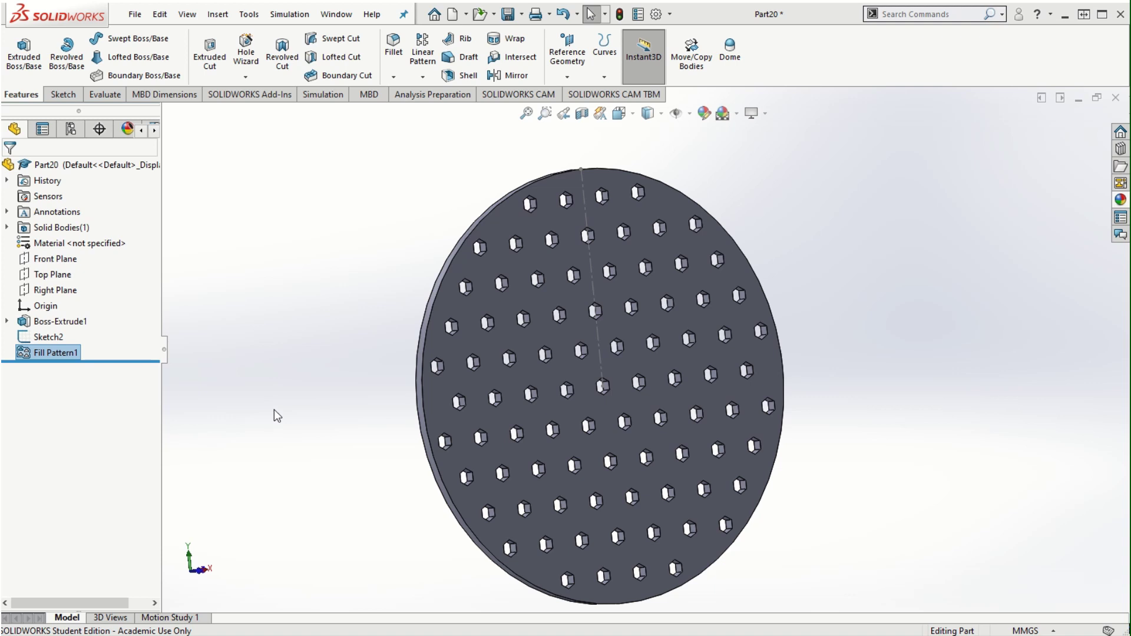
Step: Create a new part and start a sketch on the Front Plane
{"action": "left_click", "coordinate": [136, 15]}
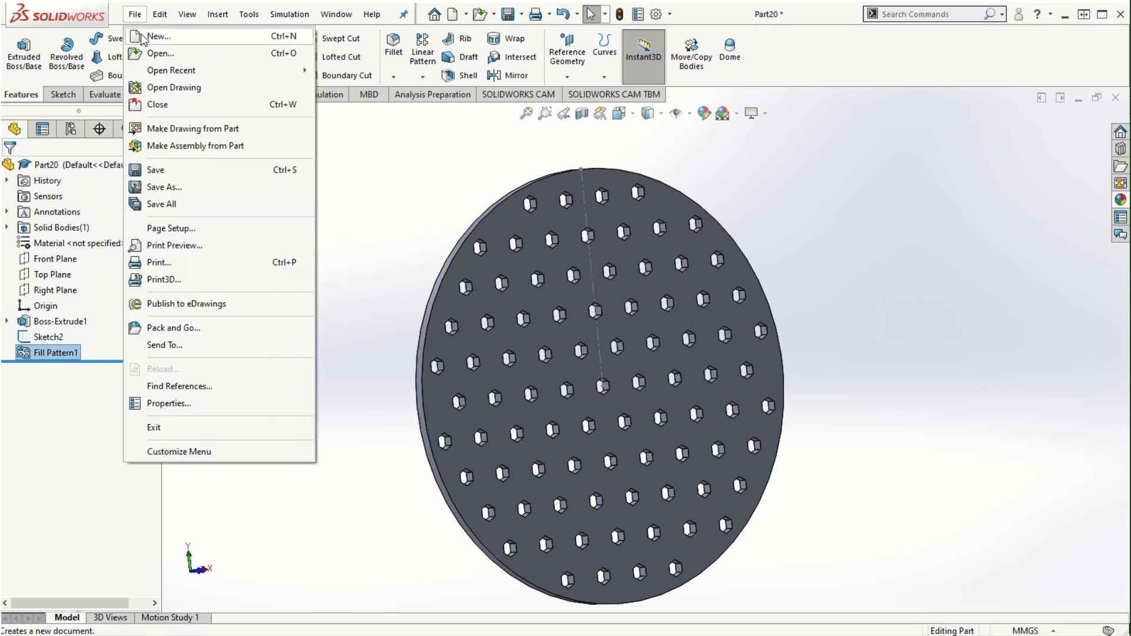
{"action": "left_click", "coordinate": [155, 36]}
{"action": "left_click", "coordinate": [661, 517]}
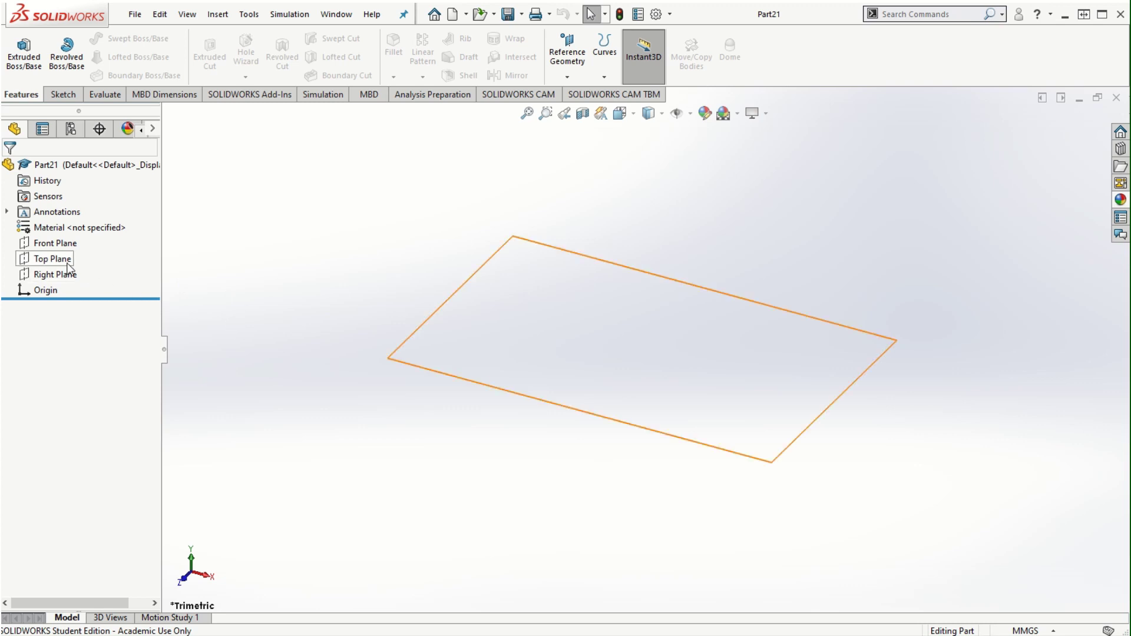
{"action": "left_click", "coordinate": [42, 243]}
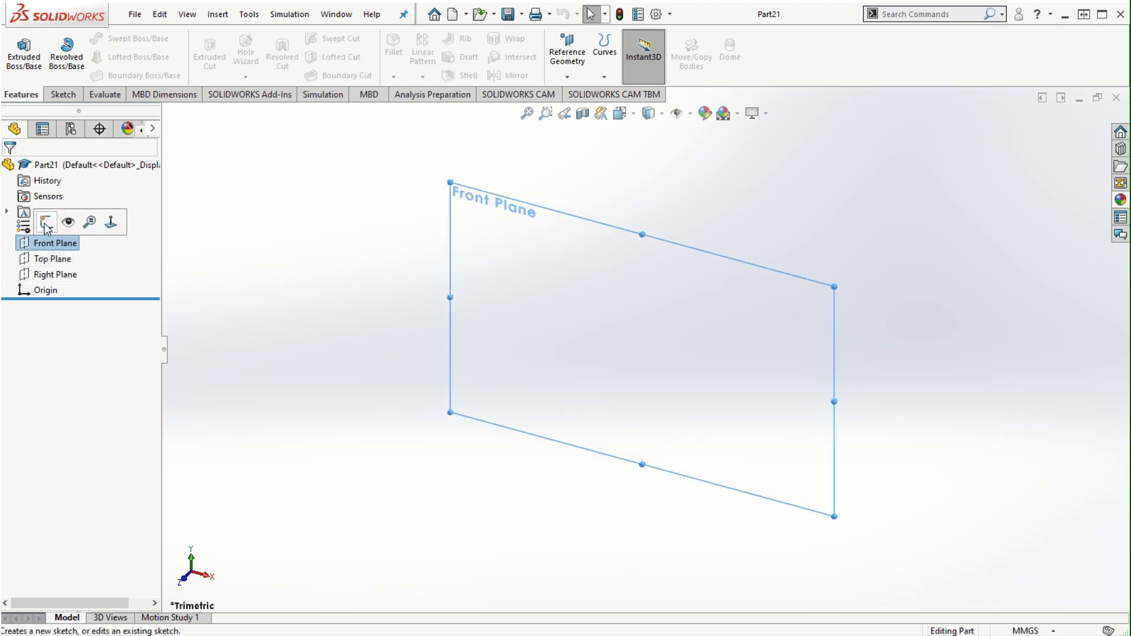
{"action": "left_click", "coordinate": [45, 225]}
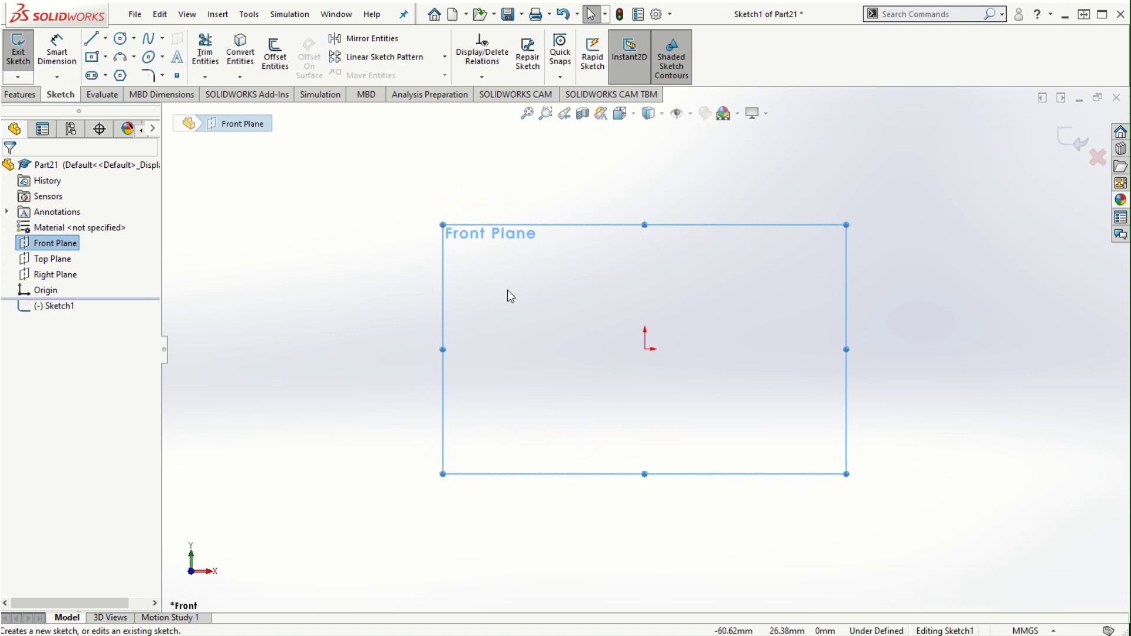
Step: Draw a line about 71 mm long from the origin up to the left at 135 degrees
{"action": "left_click", "coordinate": [91, 39]}
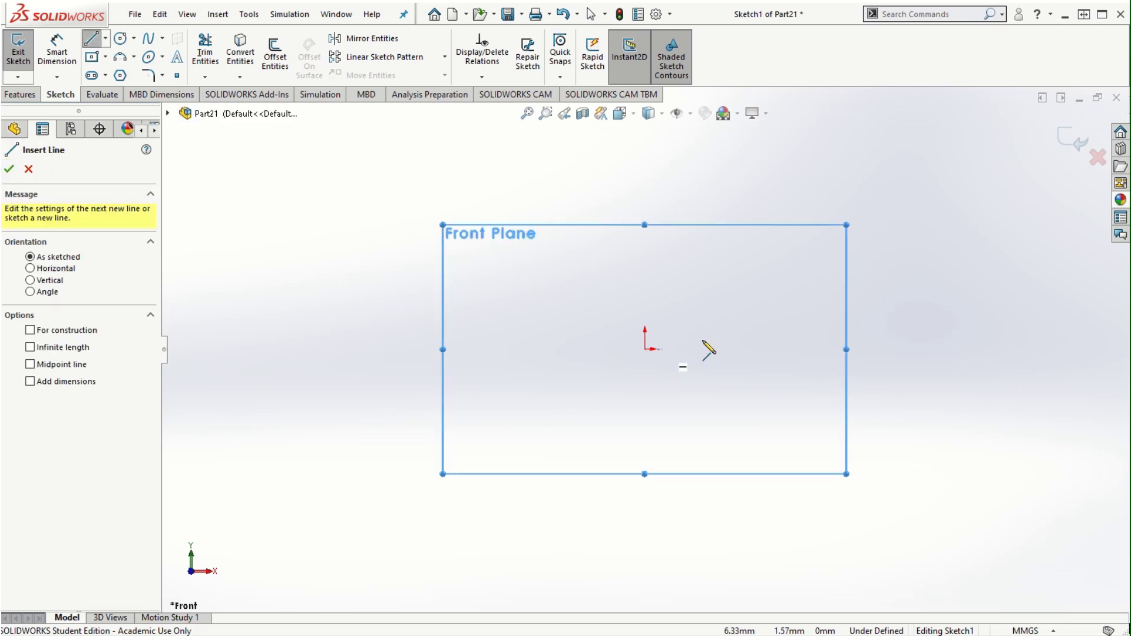
{"action": "left_click", "coordinate": [645, 349]}
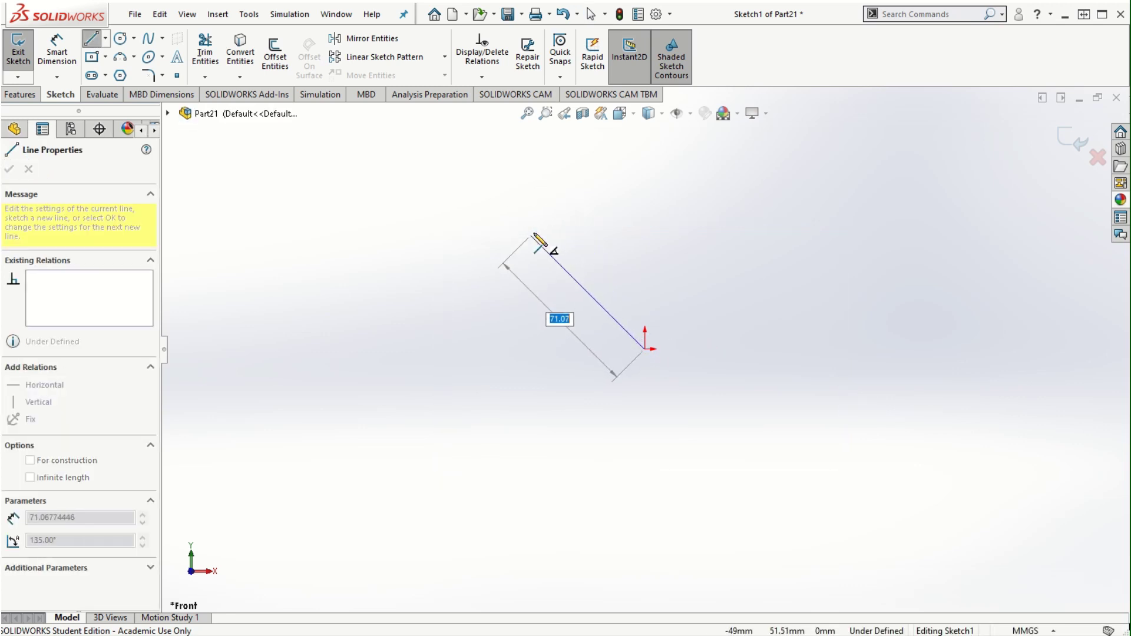
{"action": "left_click", "coordinate": [531, 235]}
{"action": "scroll", "coordinate": [824, 229], "scroll_direction": "up", "scroll_amount": 2}
{"action": "scroll", "coordinate": [489, 424], "scroll_direction": "up", "scroll_amount": 1}
{"action": "scroll", "coordinate": [489, 471], "scroll_direction": "down", "scroll_amount": 1}
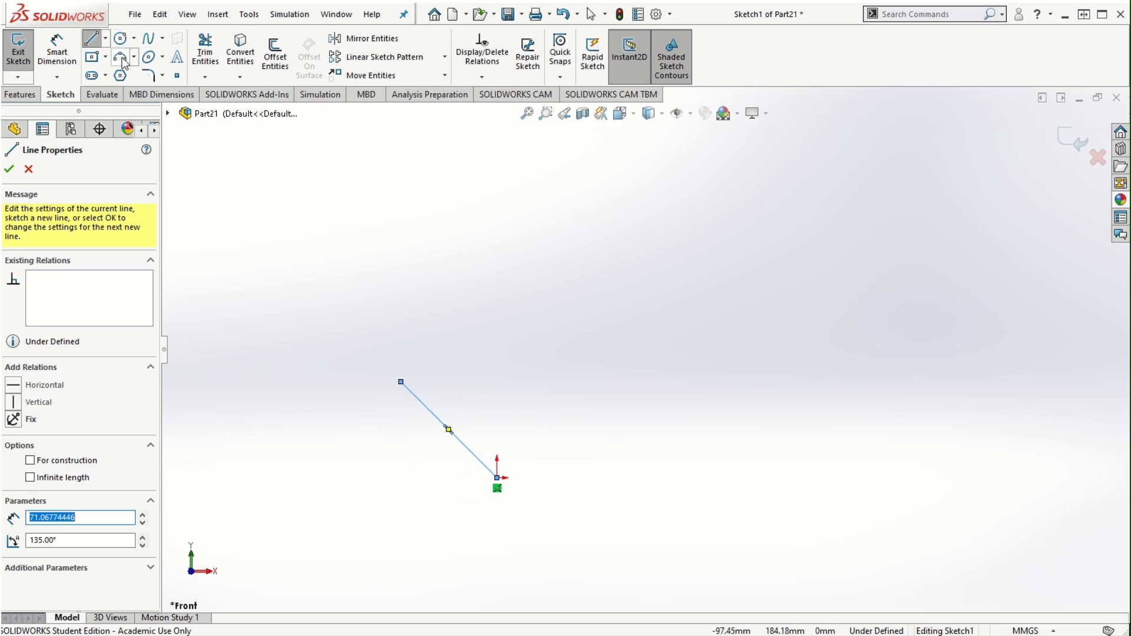
Step: Draw a three-point arc of about 64 mm radius upward from the line's upper end, bulging to the left
{"action": "left_click", "coordinate": [122, 59]}
{"action": "left_click", "coordinate": [401, 382]}
{"action": "left_click", "coordinate": [474, 165]}
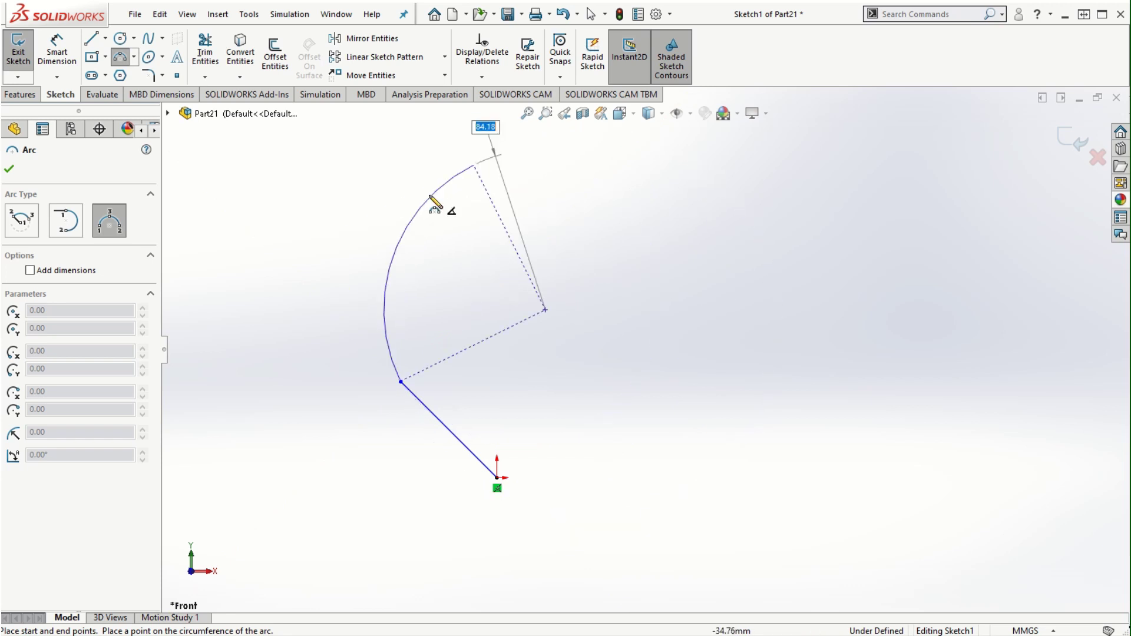
{"action": "left_click", "coordinate": [413, 196]}
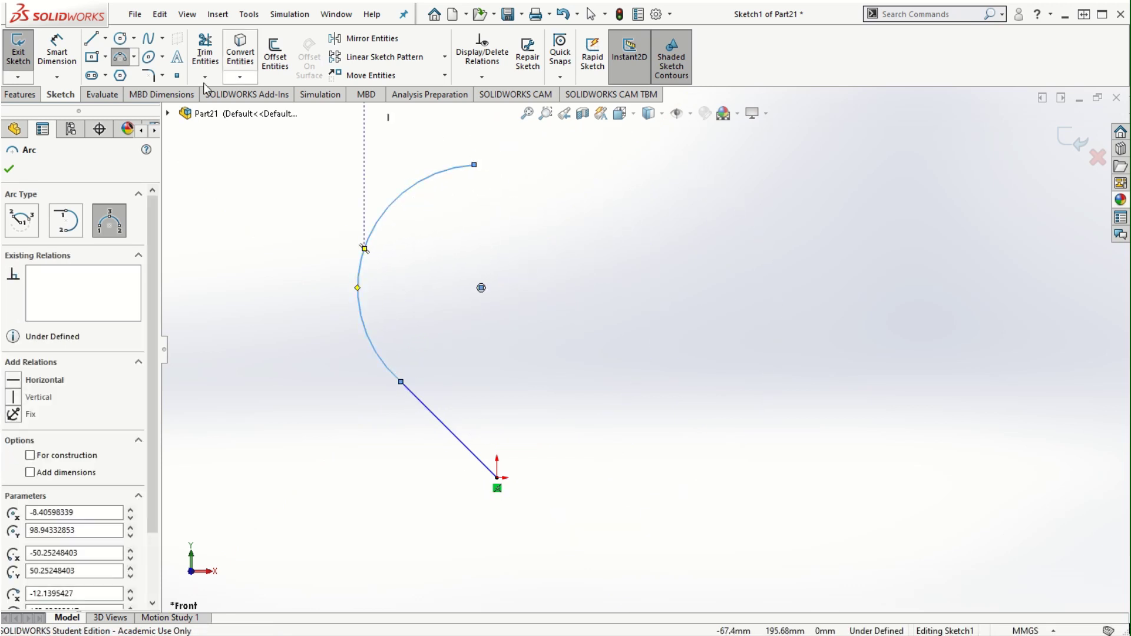
Step: Draw a line about 242 mm long from the arc's upper end, sloping gently down to the right
{"action": "left_click", "coordinate": [91, 38]}
{"action": "left_click", "coordinate": [474, 165]}
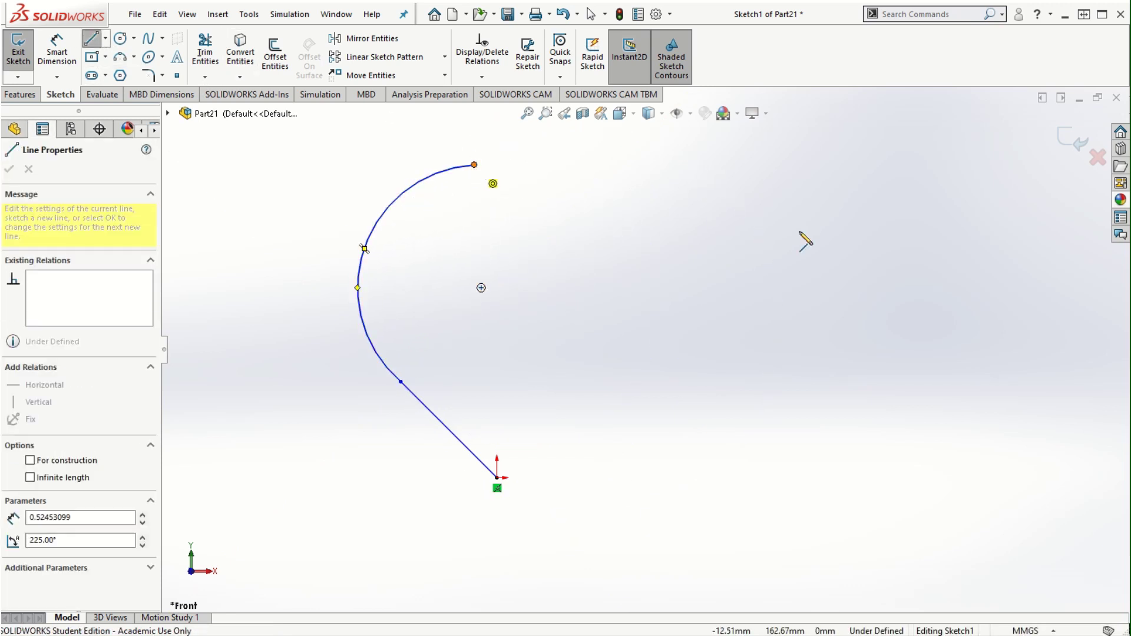
{"action": "left_click", "coordinate": [929, 259]}
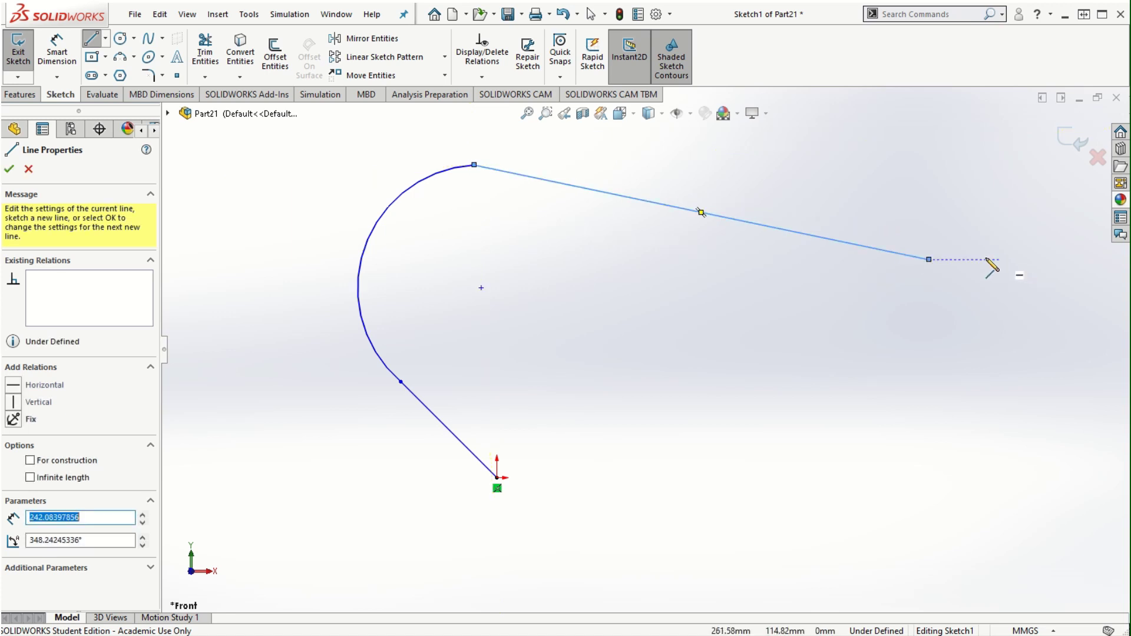
Step: Draw a three-point arc downward from the long line's right end, bulging to the right
{"action": "left_click", "coordinate": [120, 57]}
{"action": "left_click", "coordinate": [929, 259]}
{"action": "left_click", "coordinate": [923, 504]}
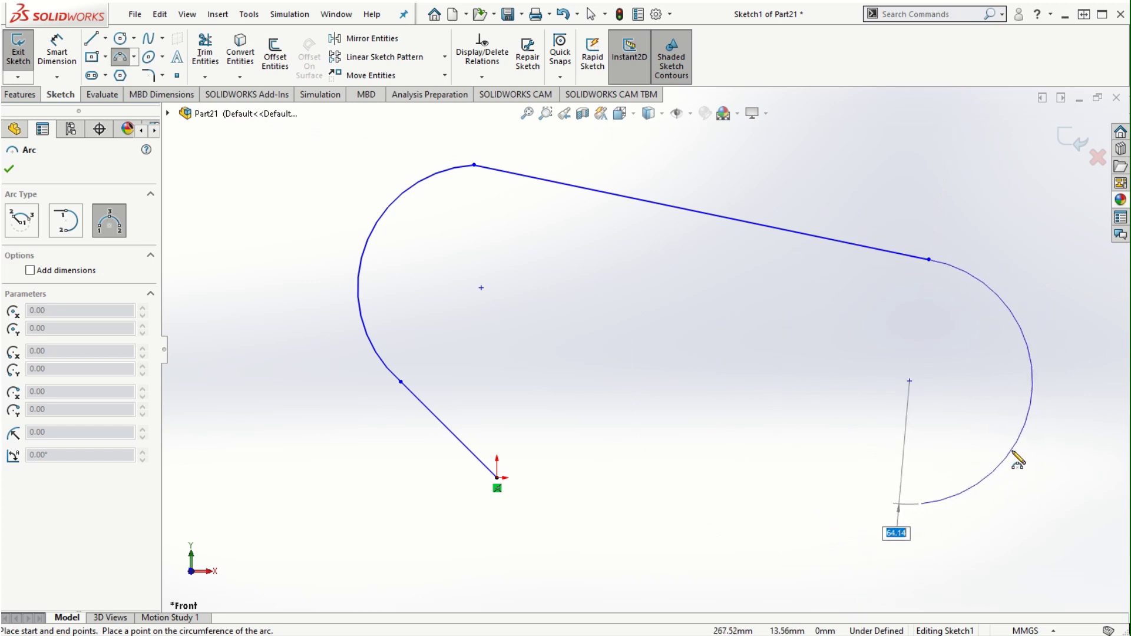
{"action": "left_click", "coordinate": [985, 451]}
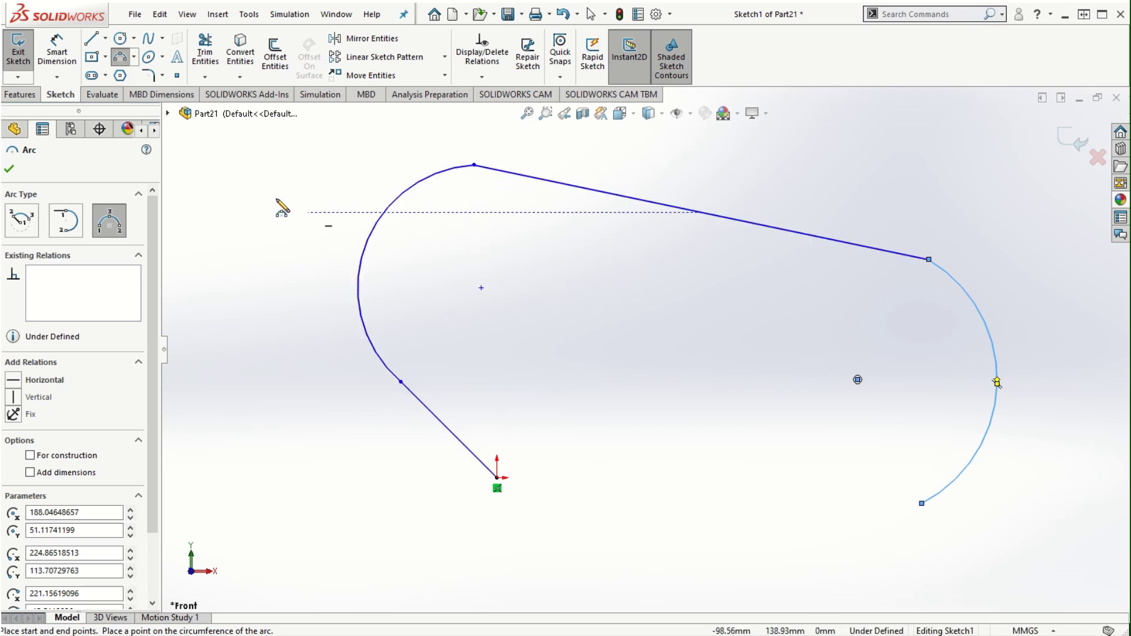
Step: Draw a three-point arc of about 97 mm radius from the origin toward the lower right, bulging downward
{"action": "left_click", "coordinate": [497, 476]}
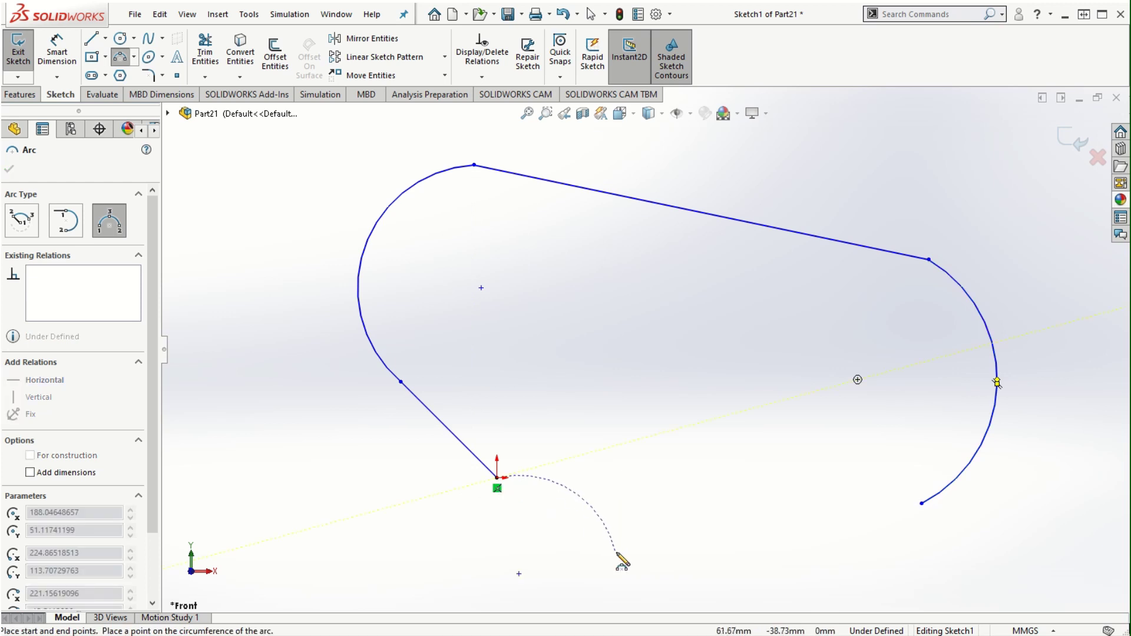
{"action": "left_click", "coordinate": [768, 560]}
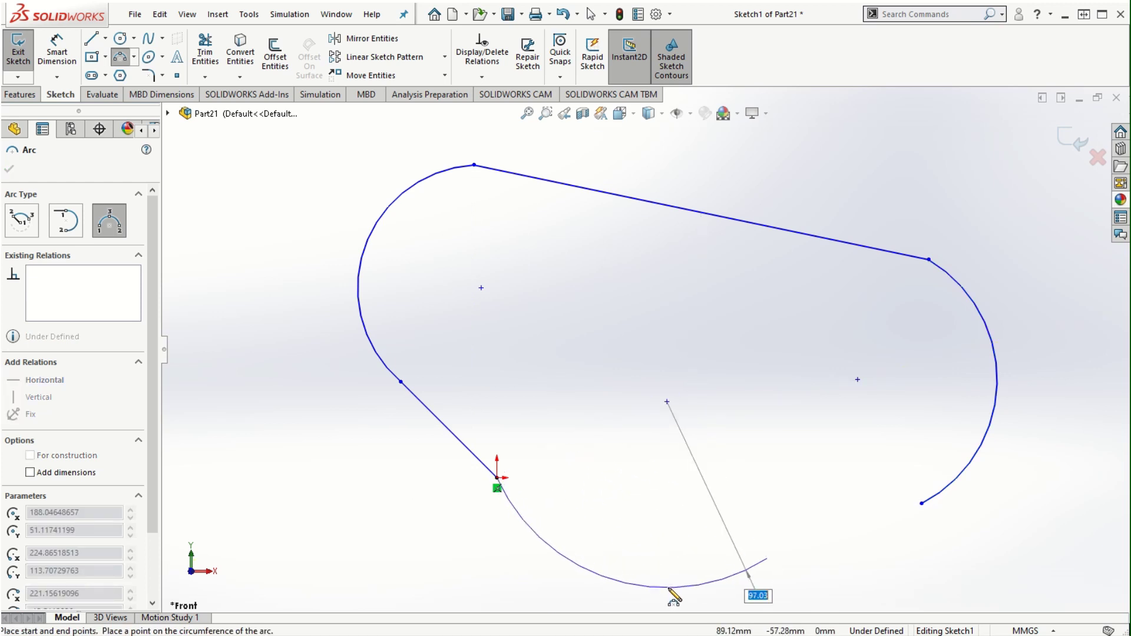
{"action": "left_click", "coordinate": [669, 589]}
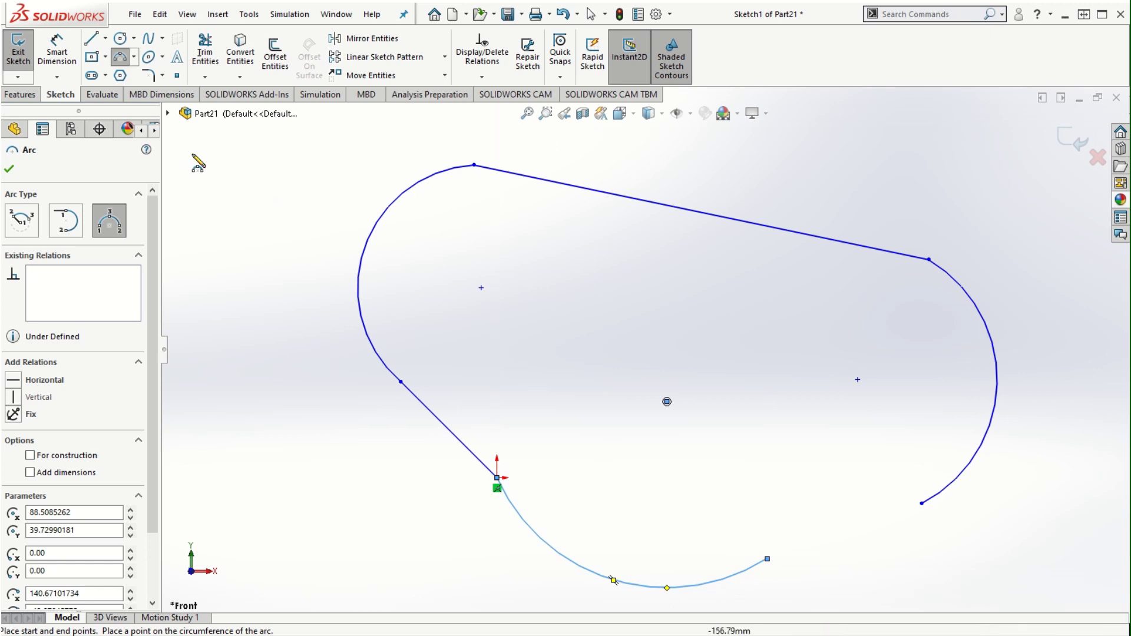
Step: Close the profile with a line about 85 mm long from the lower arc's right end to the right arc's lower end
{"action": "left_click", "coordinate": [95, 39]}
{"action": "left_click", "coordinate": [767, 559]}
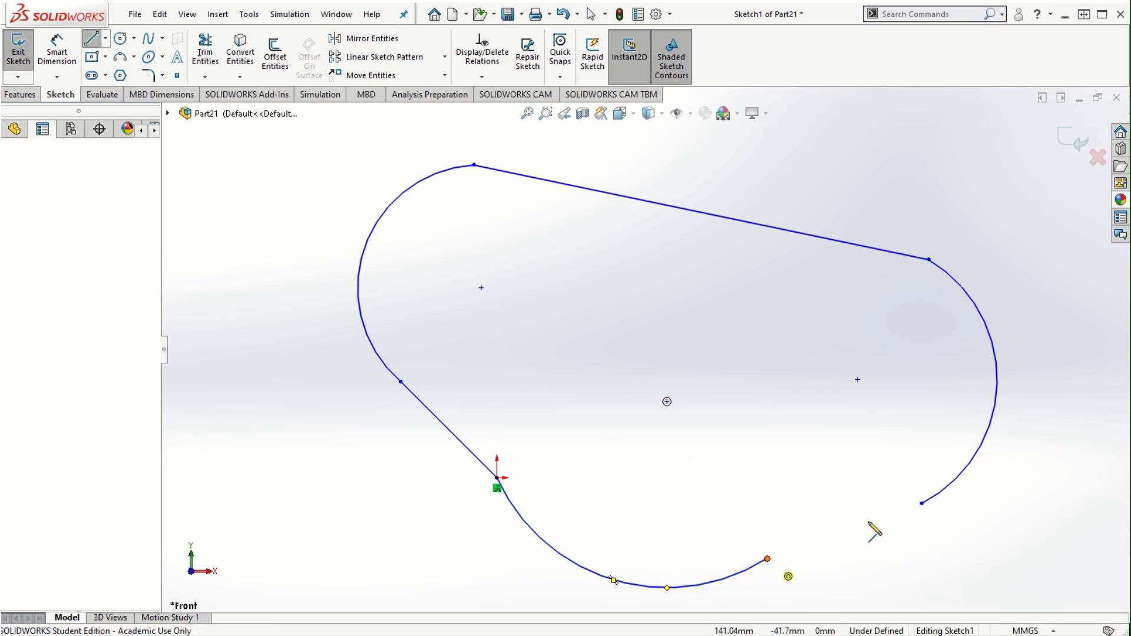
{"action": "left_click", "coordinate": [922, 504]}
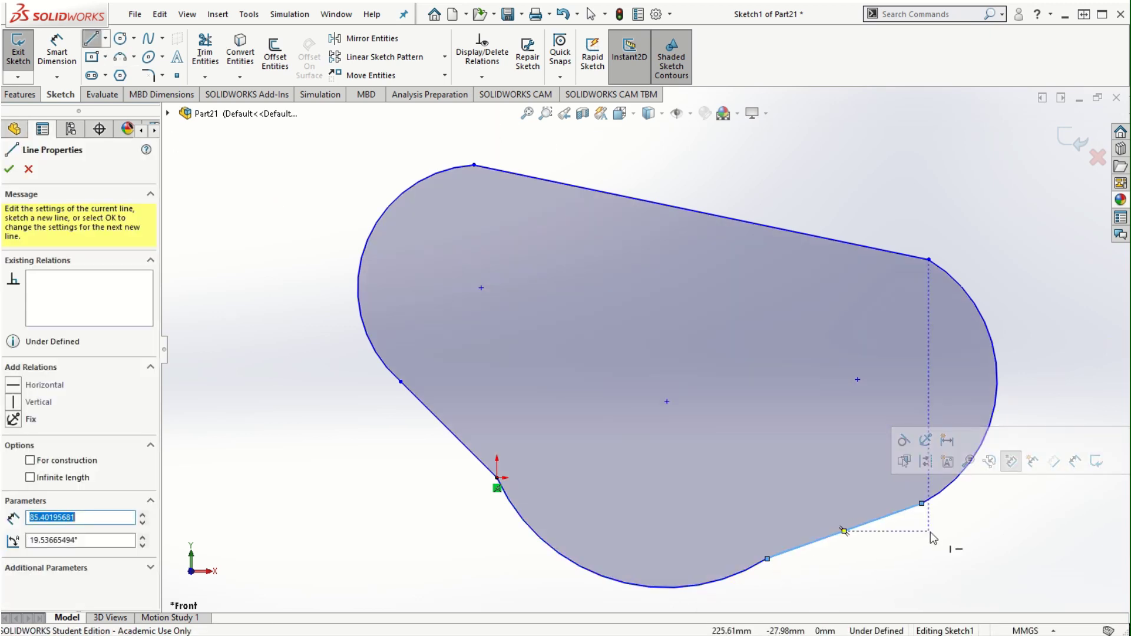
{"action": "key", "text": "Escape"}
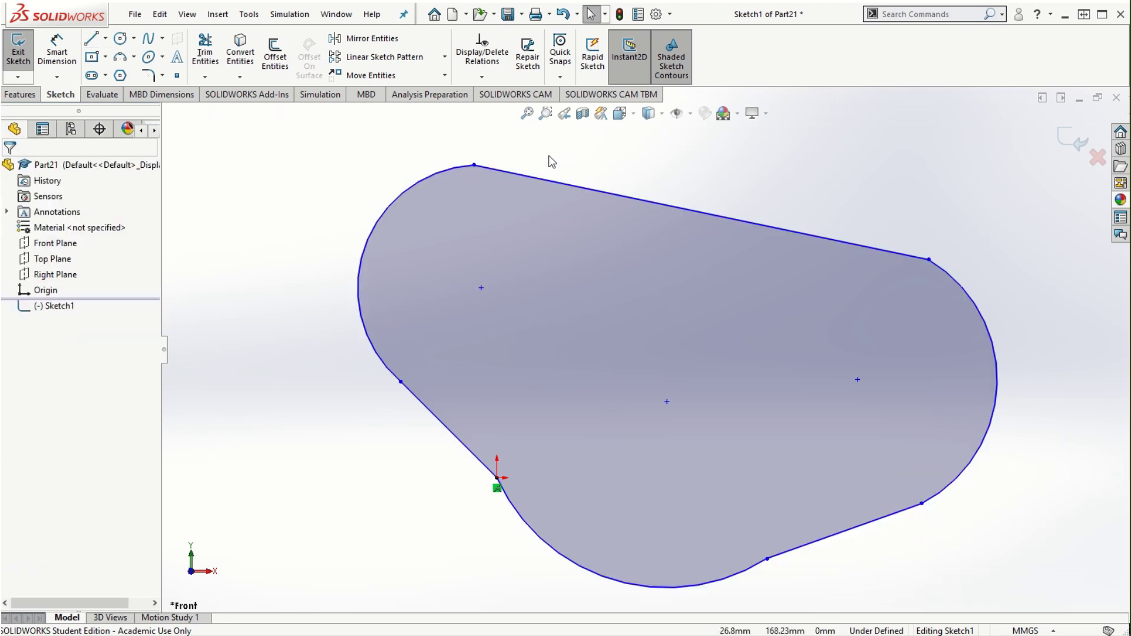
Step: Make the long upper line tangent to the left arc and to the right arc
{"action": "left_click", "coordinate": [489, 168]}
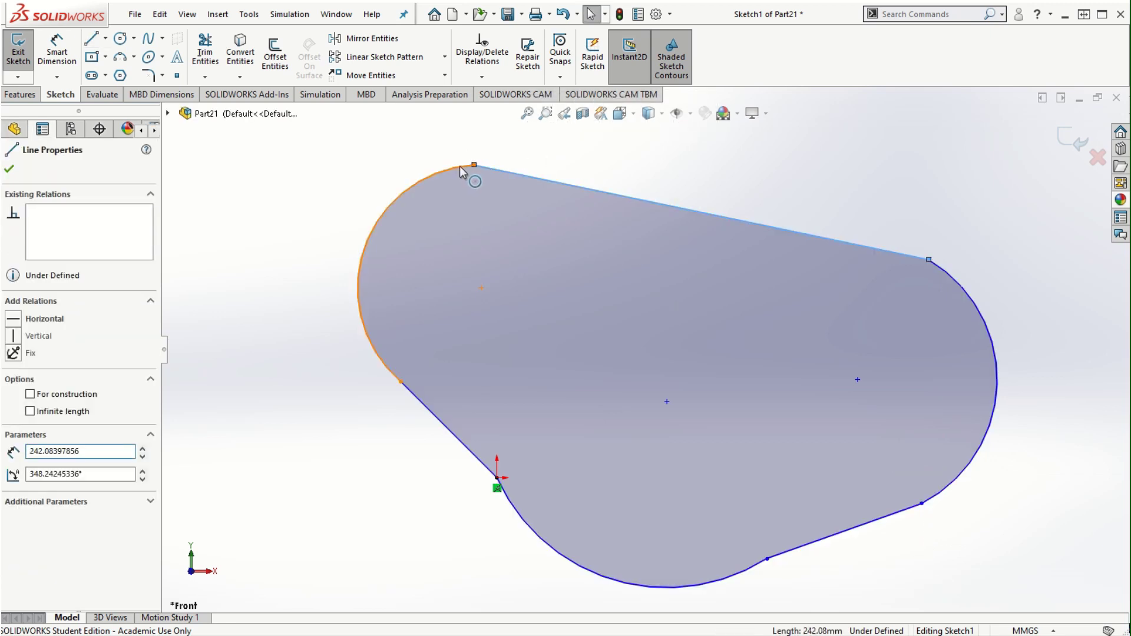
{"action": "left_click", "coordinate": [458, 167], "text": "ctrl"}
{"action": "left_click", "coordinate": [500, 104]}
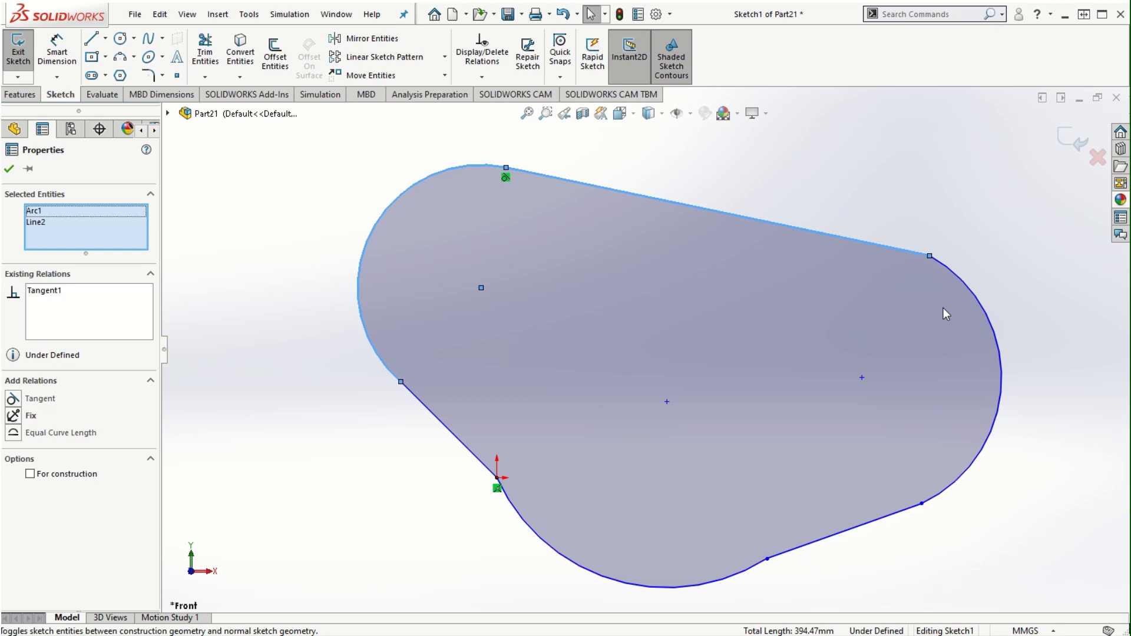
{"action": "left_click", "coordinate": [959, 287]}
{"action": "left_click", "coordinate": [896, 250], "text": "ctrl"}
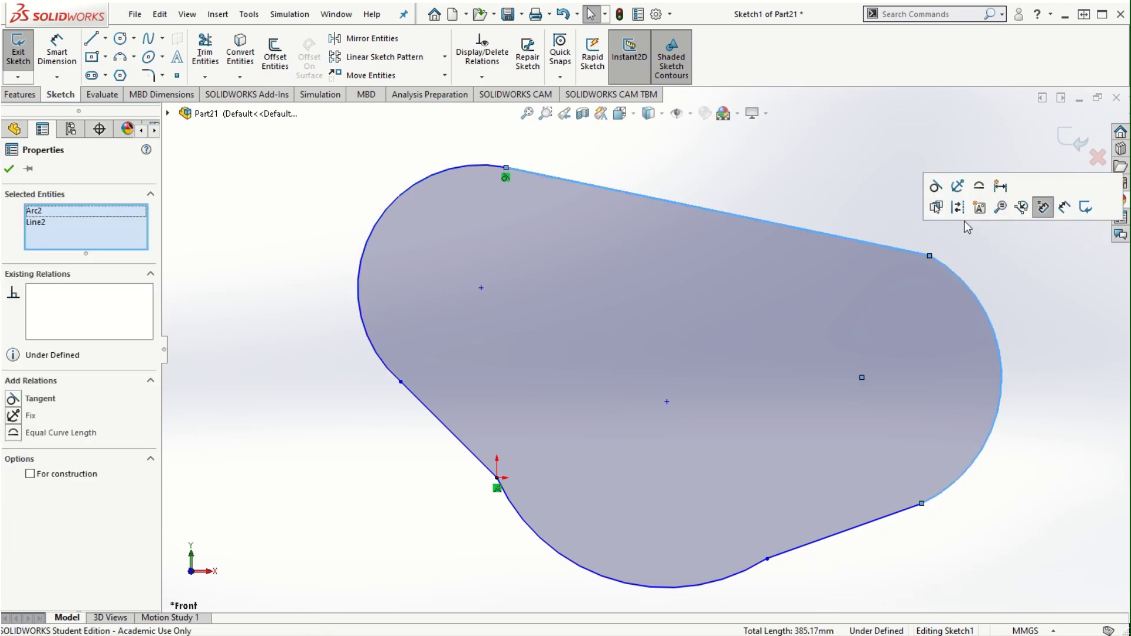
{"action": "left_click", "coordinate": [934, 194]}
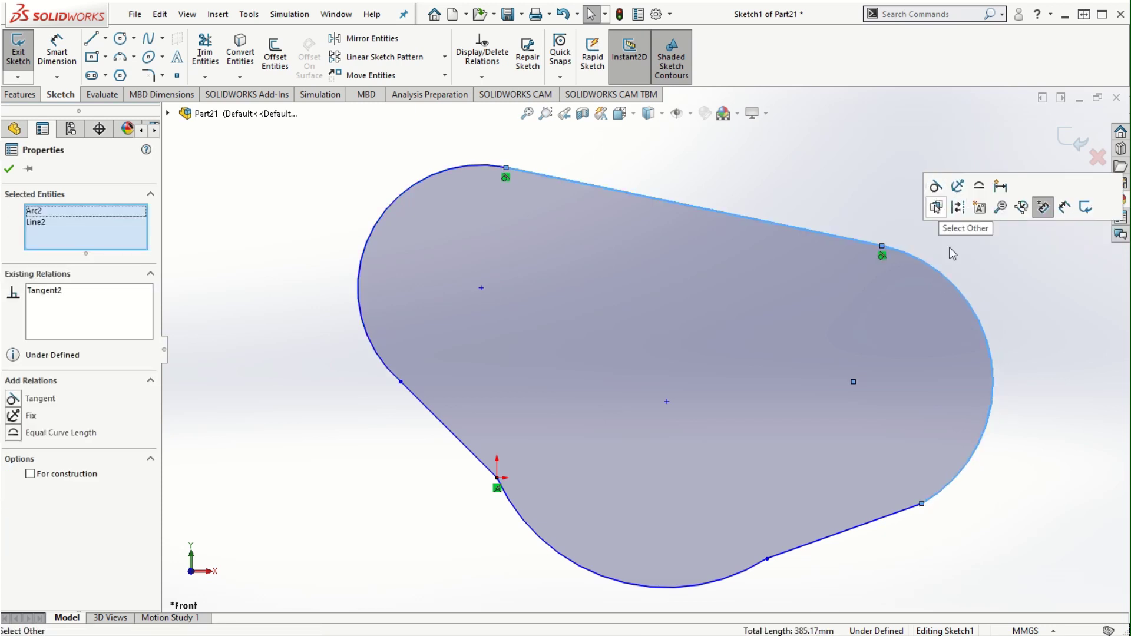
Step: Make the lower-right line tangent to the right arc and to the bottom arc
{"action": "left_click", "coordinate": [914, 507]}
{"action": "left_click", "coordinate": [949, 489], "text": "ctrl"}
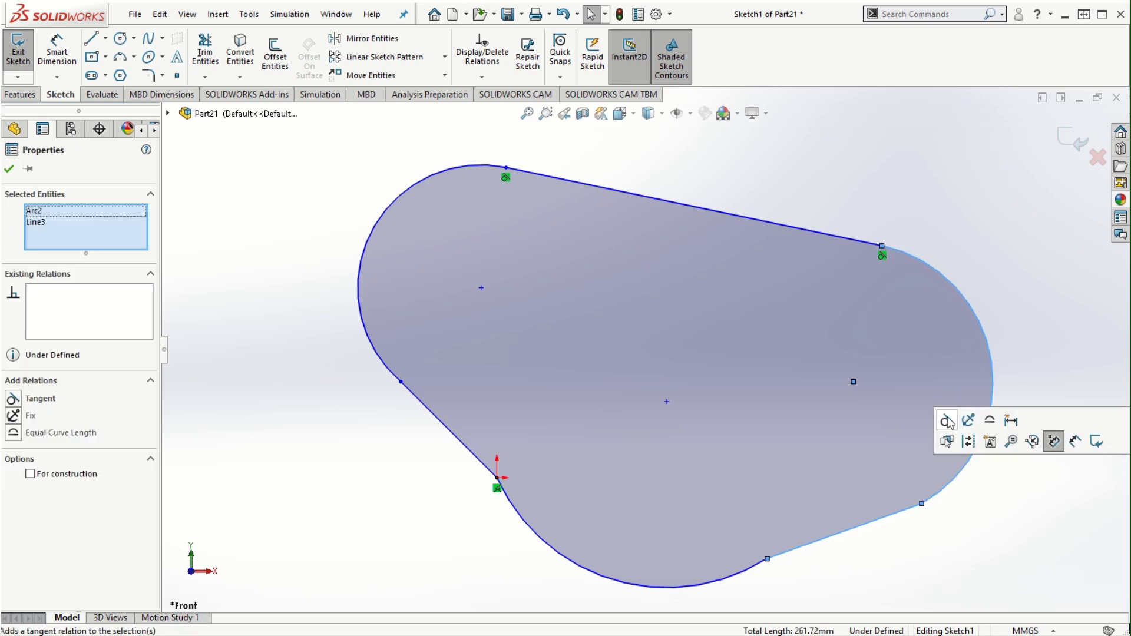
{"action": "left_click", "coordinate": [1055, 441]}
{"action": "left_click", "coordinate": [762, 563]}
{"action": "left_click", "coordinate": [808, 544], "text": "ctrl"}
{"action": "left_click", "coordinate": [831, 488]}
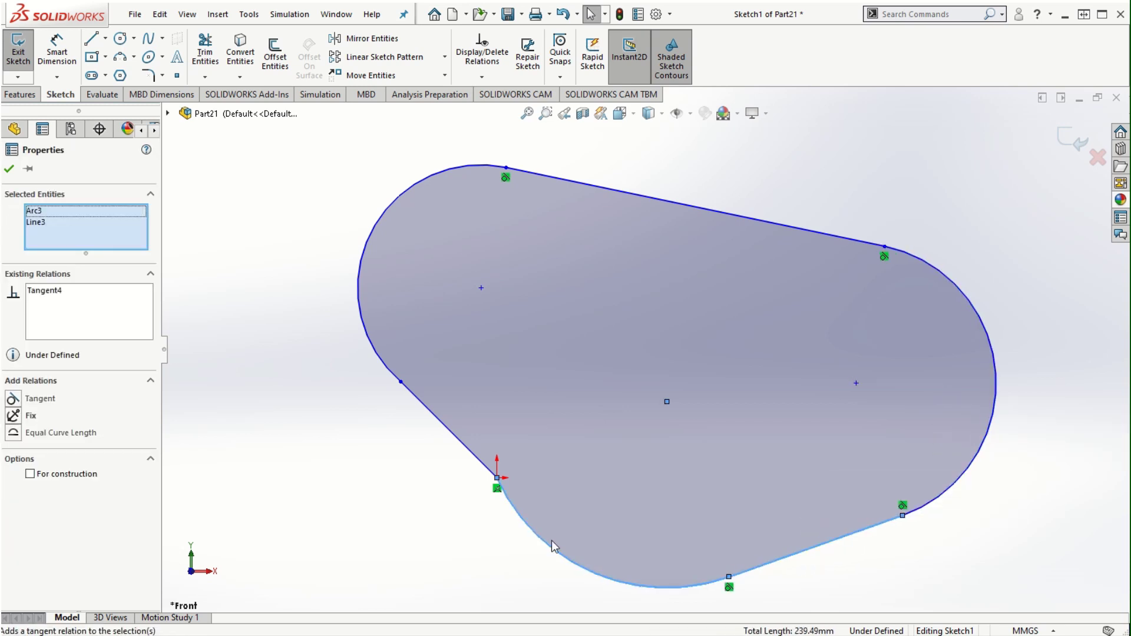
Step: Make the short line at the origin tangent to the bottom arc
{"action": "left_click", "coordinate": [468, 458], "text": "ctrl"}
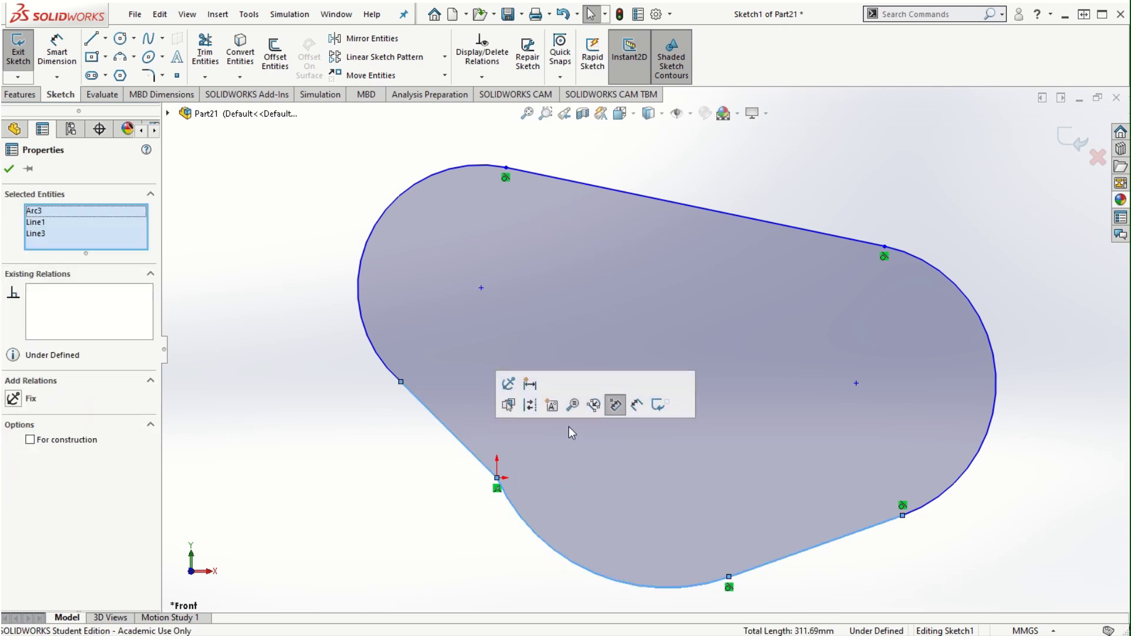
{"action": "left_click", "coordinate": [429, 505]}
{"action": "left_click", "coordinate": [468, 451]}
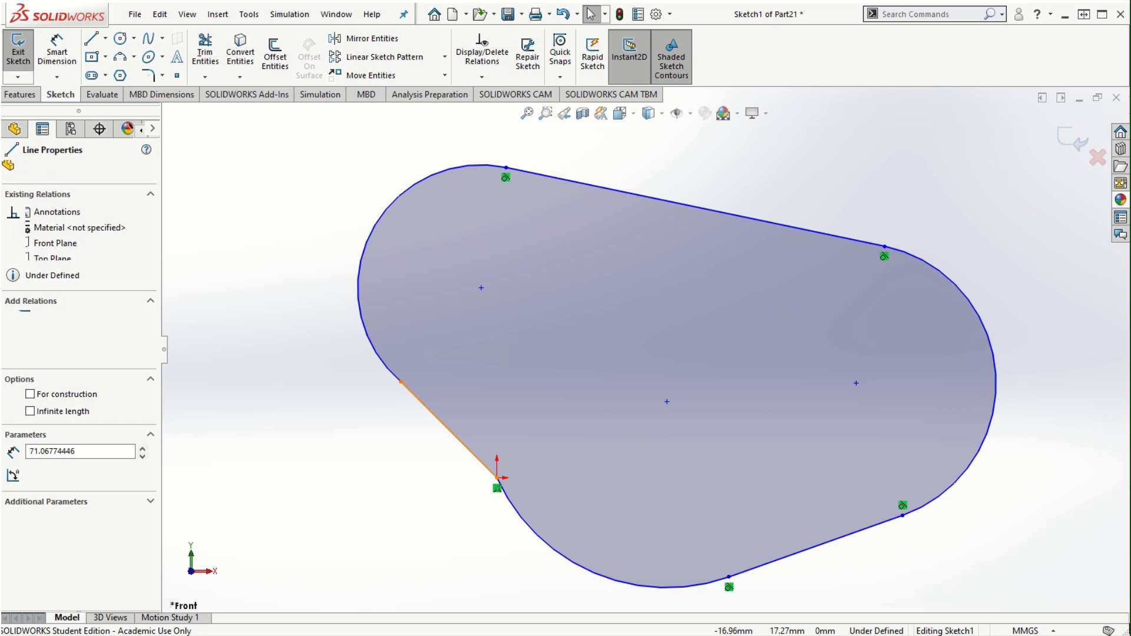
{"action": "left_click", "coordinate": [513, 509], "text": "ctrl"}
{"action": "left_click", "coordinate": [553, 443]}
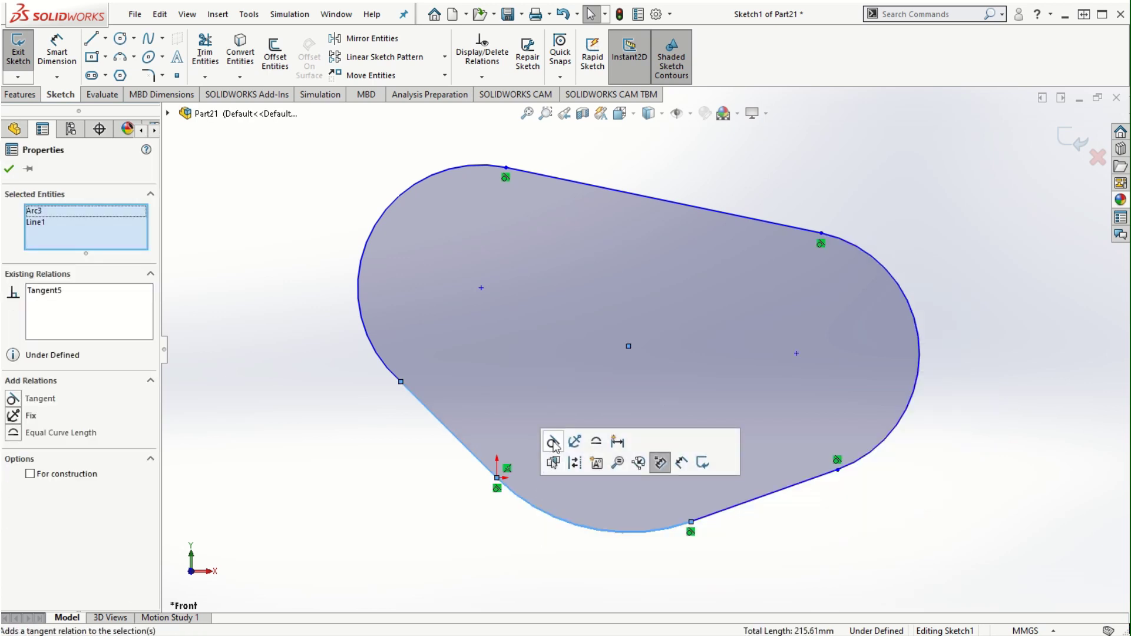
Step: Make the short line at the origin tangent to the left arc
{"action": "left_click", "coordinate": [387, 461]}
{"action": "left_click", "coordinate": [417, 400]}
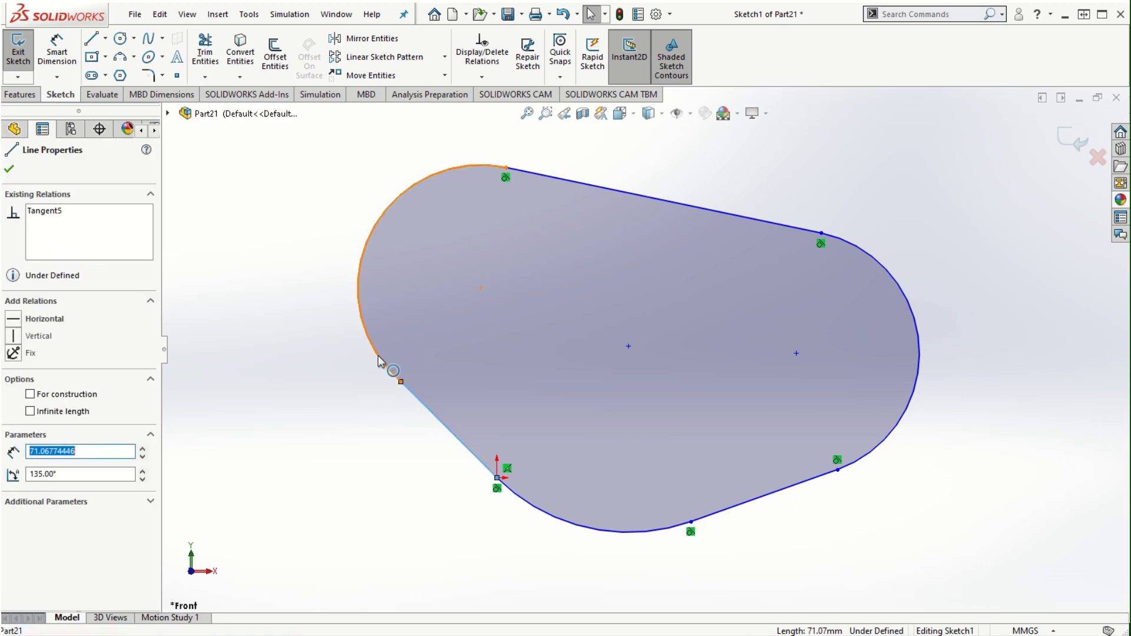
{"action": "left_click", "coordinate": [384, 361], "text": "ctrl"}
{"action": "left_click", "coordinate": [419, 294]}
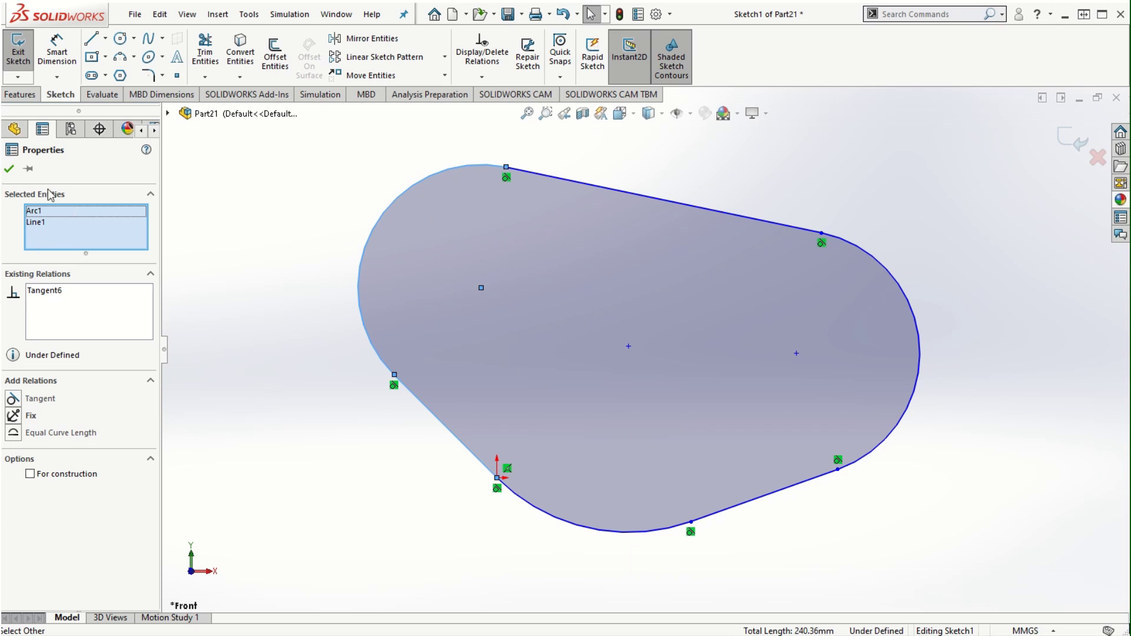
{"action": "left_click", "coordinate": [9, 168]}
Step: Extrude the closed profile 5 mm with a Blind end condition
{"action": "left_click", "coordinate": [21, 94]}
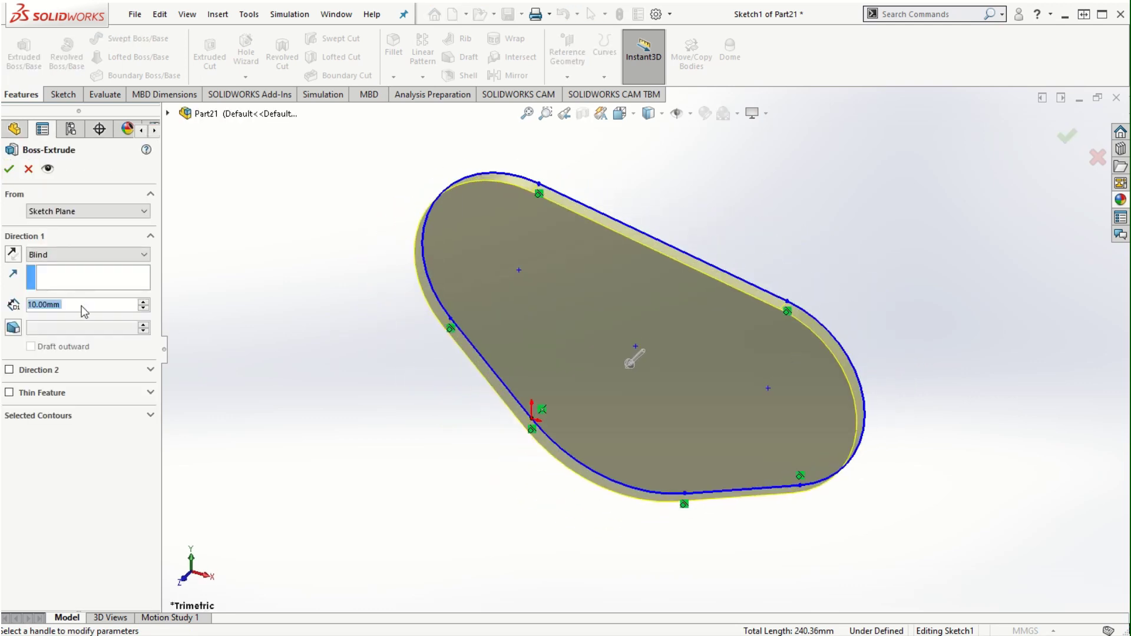
{"action": "type", "text": "5"}
{"action": "key", "text": "Return"}
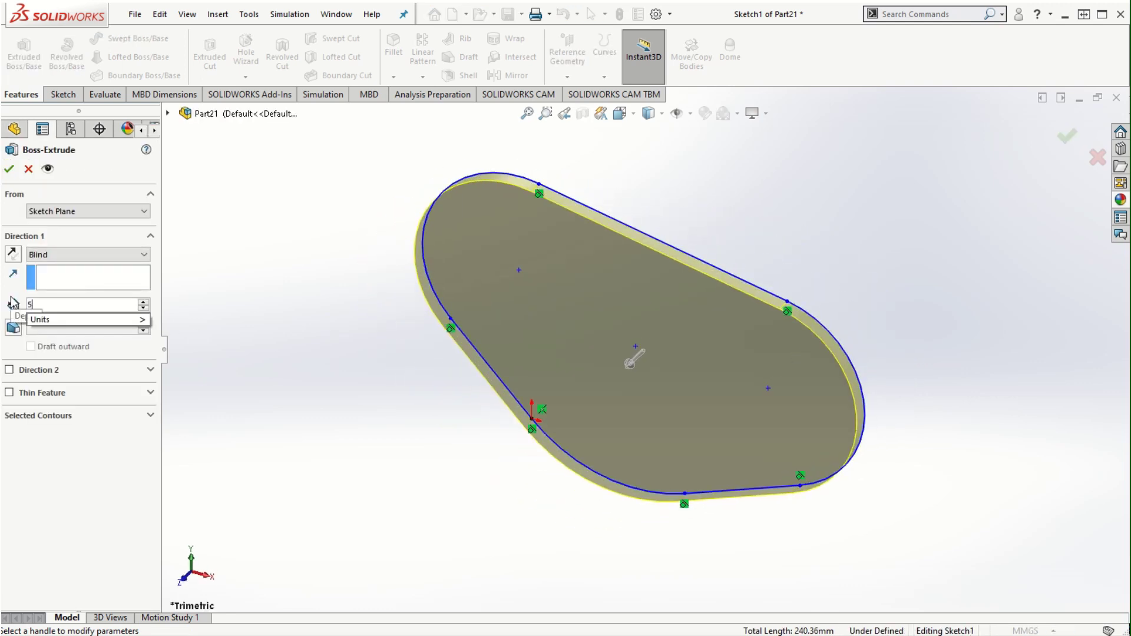
{"action": "left_click", "coordinate": [10, 169]}
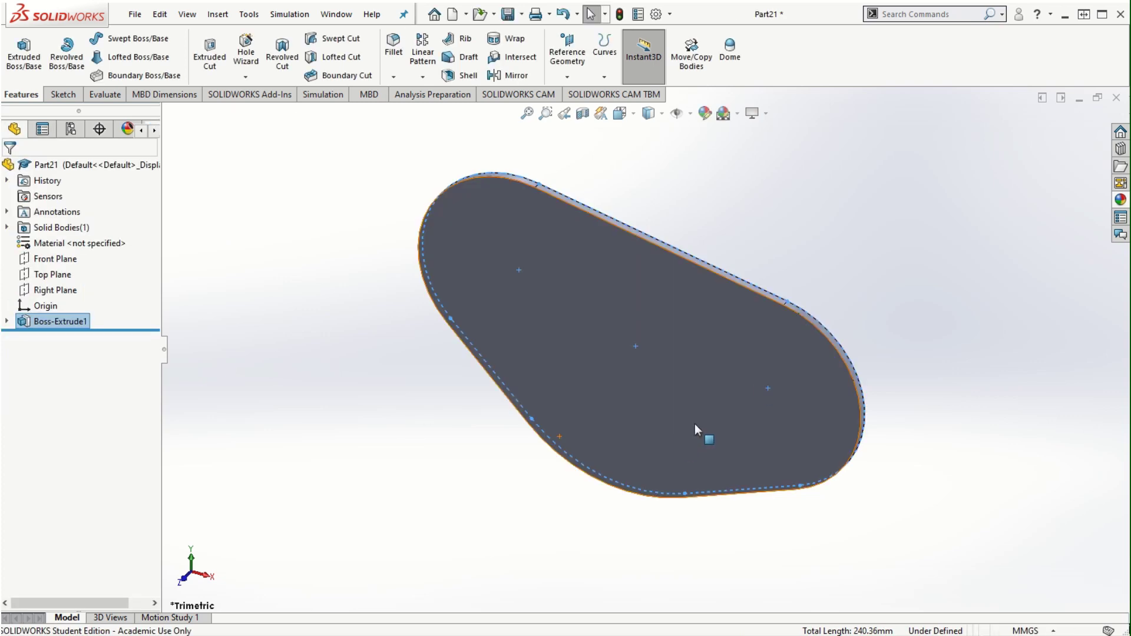
Step: Start a sketch on the plate's front face and draw a circle about 21 mm in diameter near the middle of the upper edge
{"action": "scroll", "coordinate": [756, 344], "scroll_direction": "down", "scroll_amount": 2}
{"action": "middle_click_drag", "start_coordinate": [757, 344], "coordinate": [866, 490]}
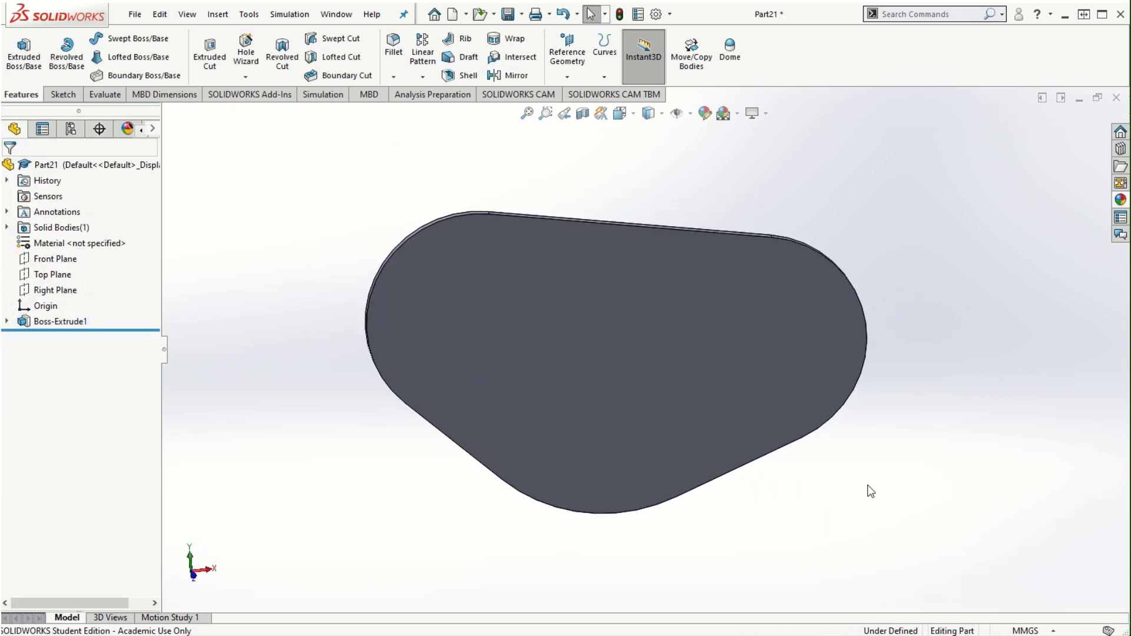
{"action": "middle_click_drag", "start_coordinate": [796, 330], "coordinate": [889, 351]}
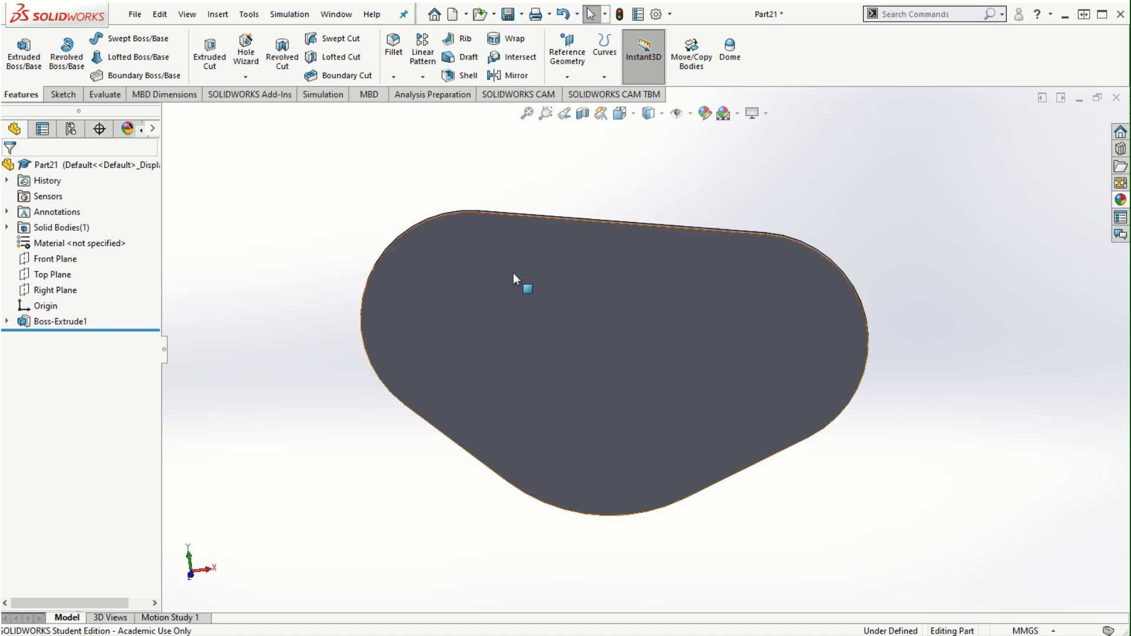
{"action": "left_click", "coordinate": [482, 260]}
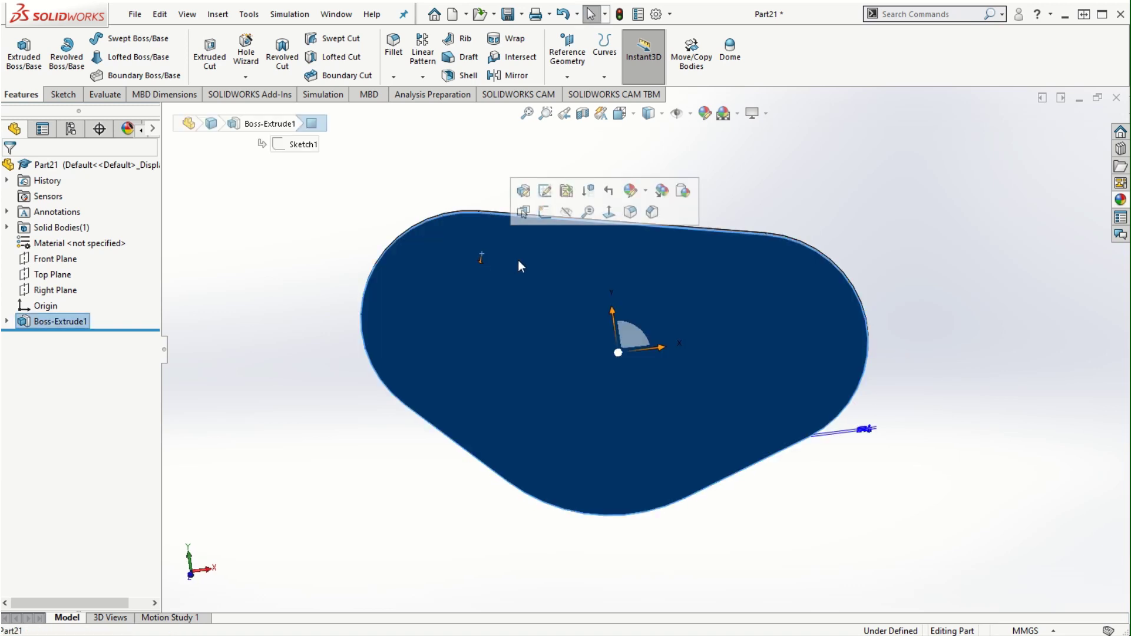
{"action": "left_click", "coordinate": [544, 212]}
{"action": "key", "text": "c"}
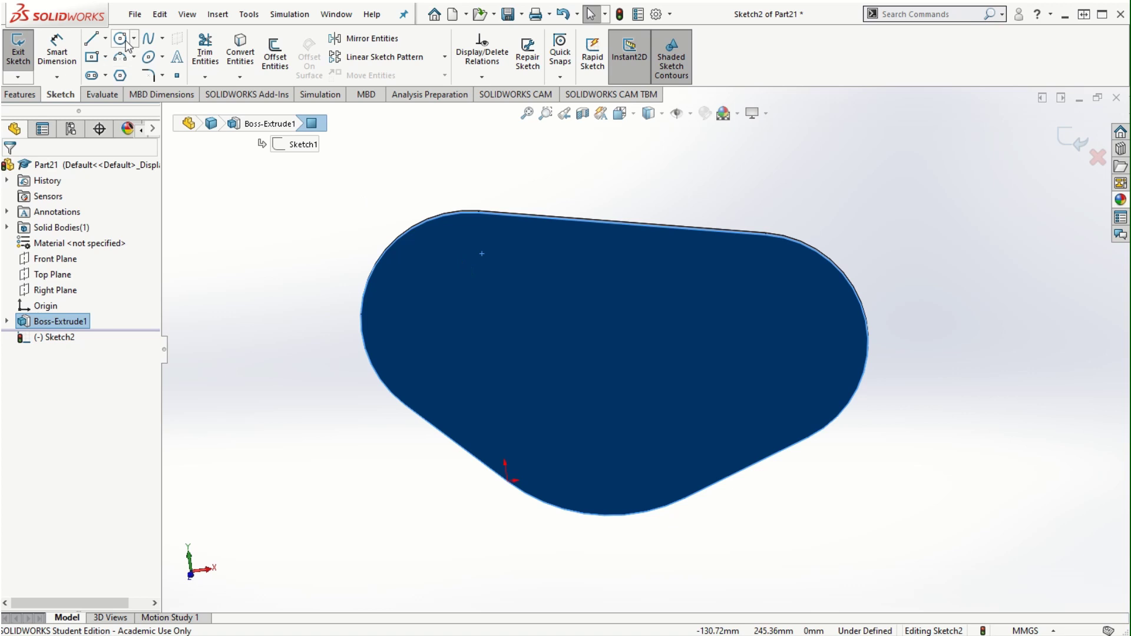
{"action": "left_click", "coordinate": [481, 253]}
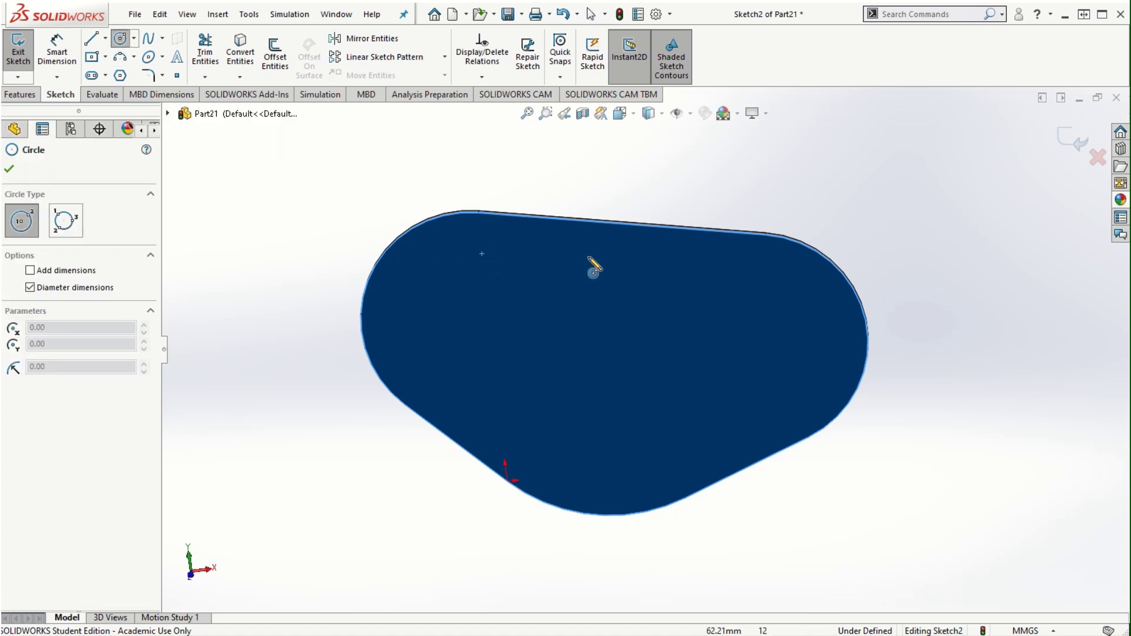
{"action": "left_click", "coordinate": [629, 253]}
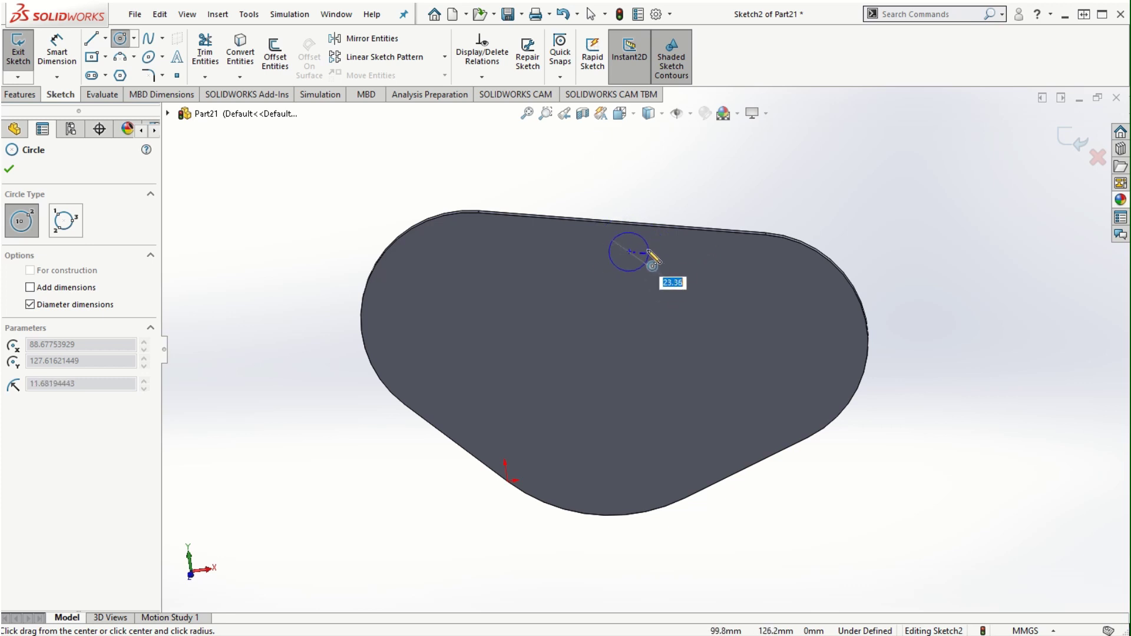
{"action": "left_click", "coordinate": [647, 251]}
{"action": "key", "text": "Escape"}
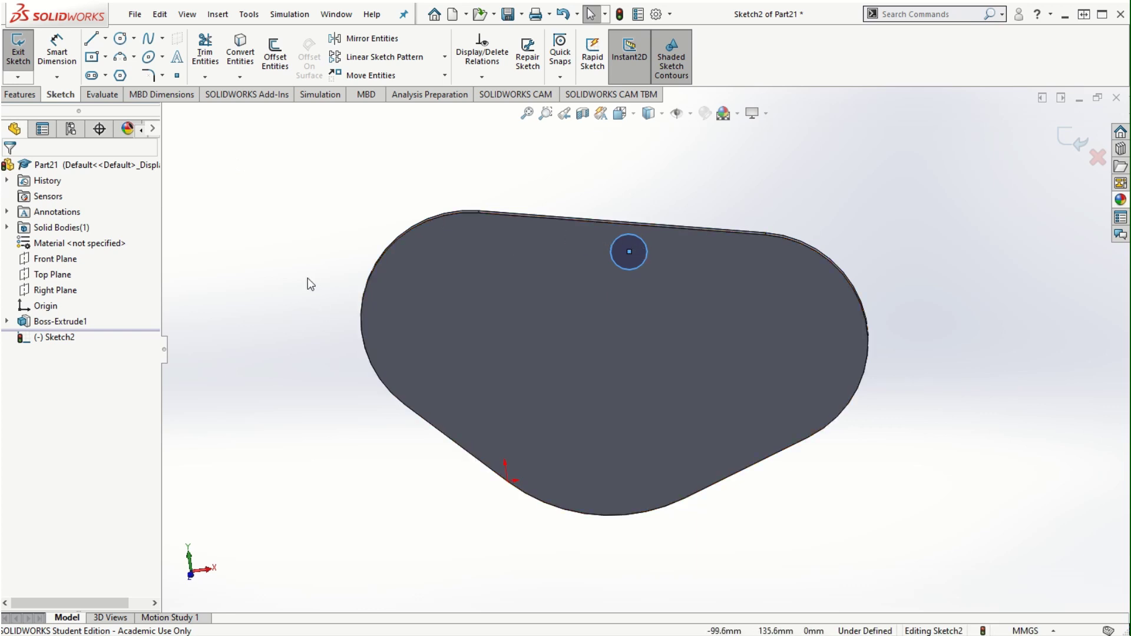
Step: Dimension the circle's diameter at 20 mm
{"action": "right_click_drag", "start_coordinate": [308, 283], "coordinate": [309, 235]}
{"action": "left_click", "coordinate": [609, 253]}
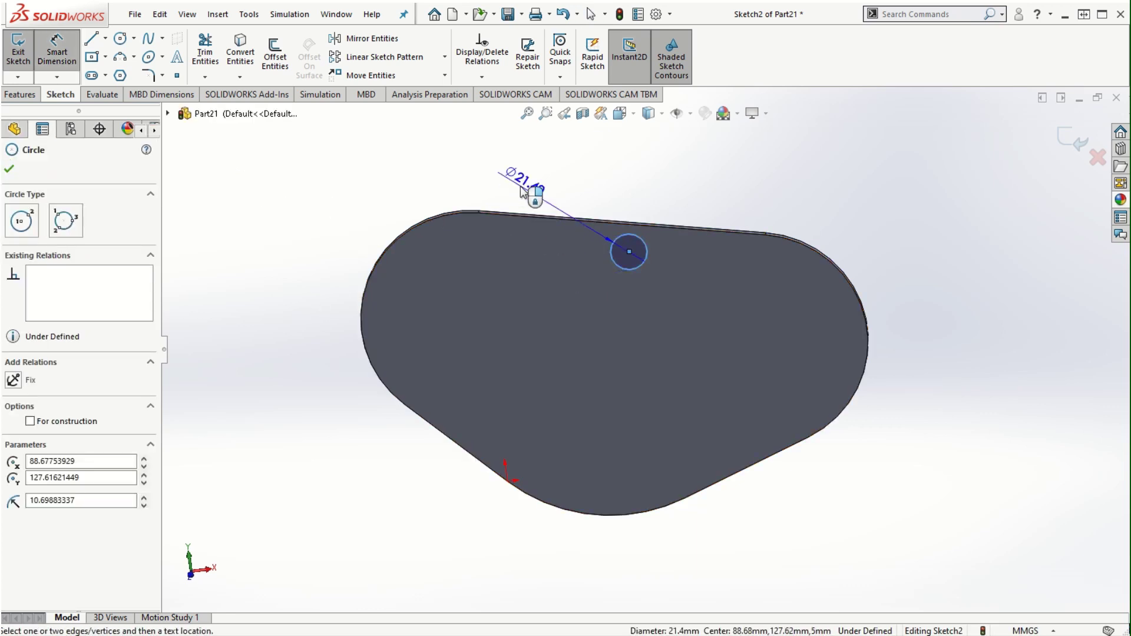
{"action": "left_click", "coordinate": [510, 176]}
{"action": "type", "text": "20"}
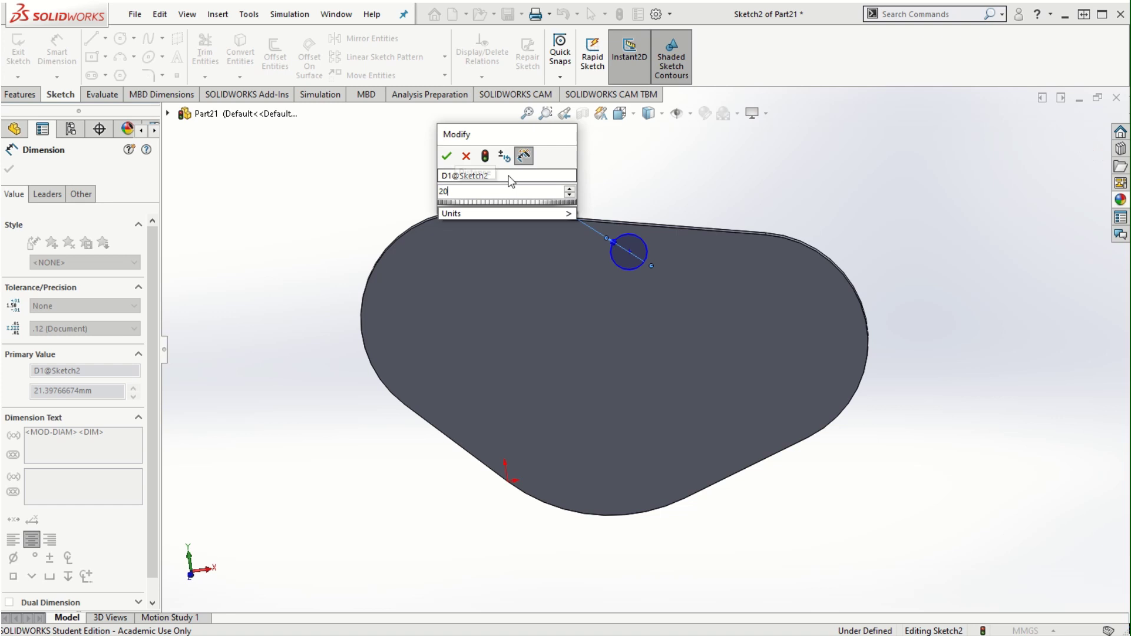
{"action": "key", "text": "Return"}
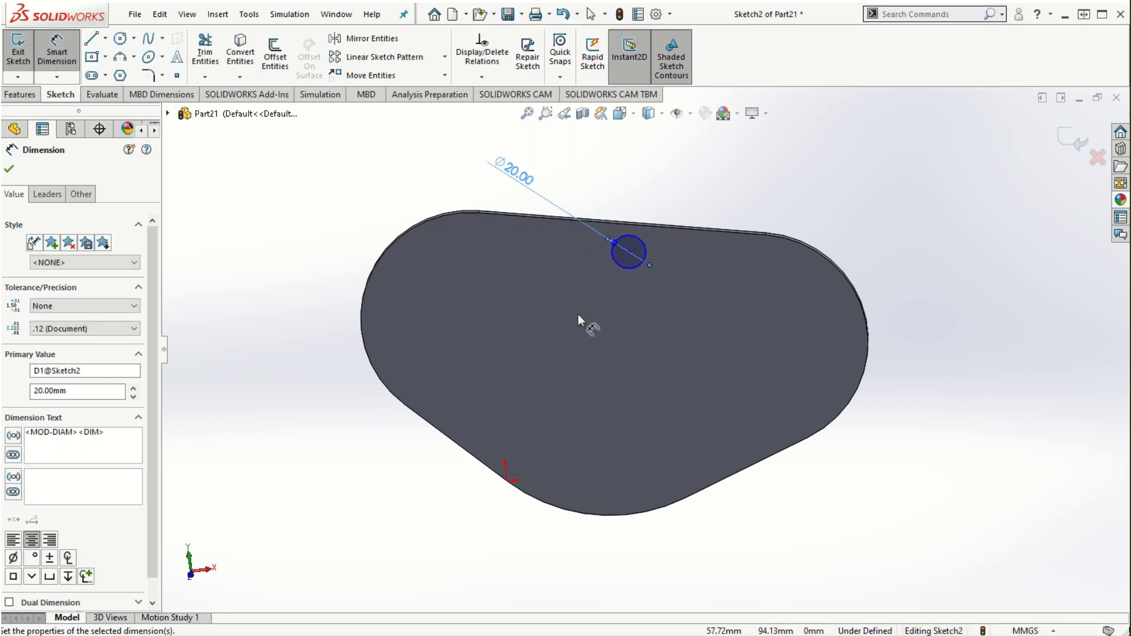
{"action": "key", "text": "Escape"}
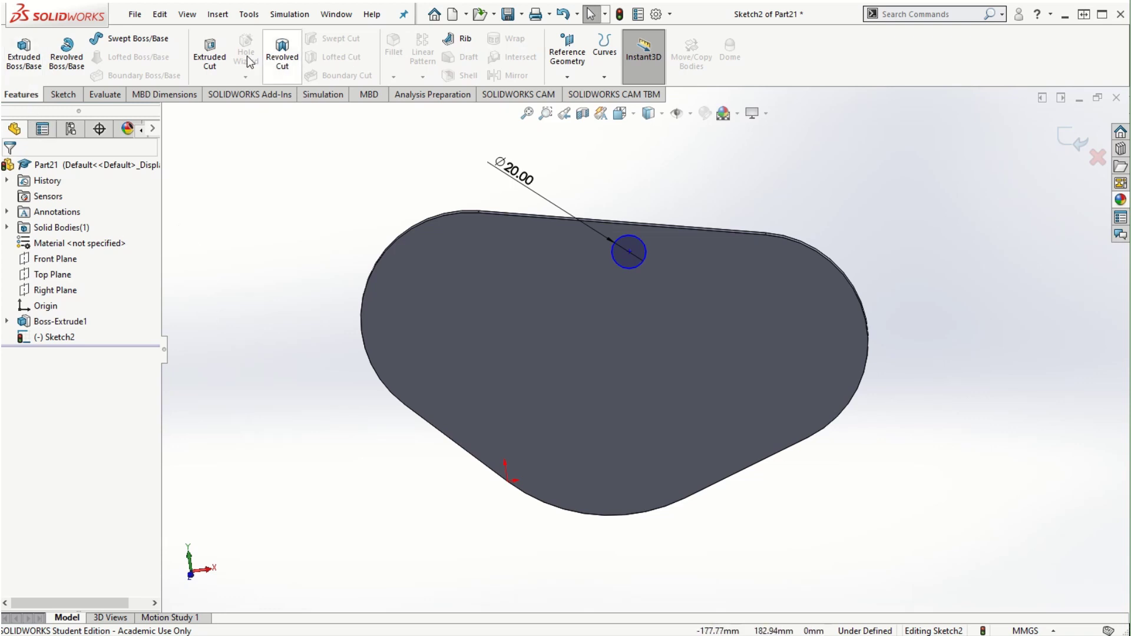
Step: Cut the circle through the plate with an Extruded Cut set to Through All
{"action": "left_click", "coordinate": [210, 53]}
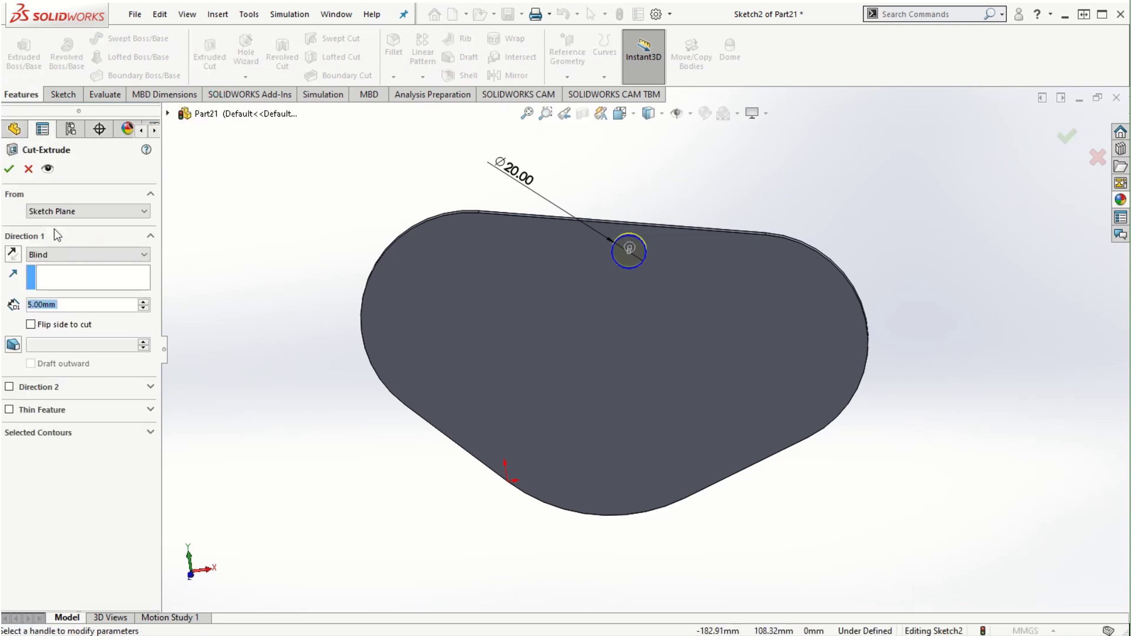
{"action": "left_click", "coordinate": [59, 254]}
{"action": "left_click", "coordinate": [59, 276]}
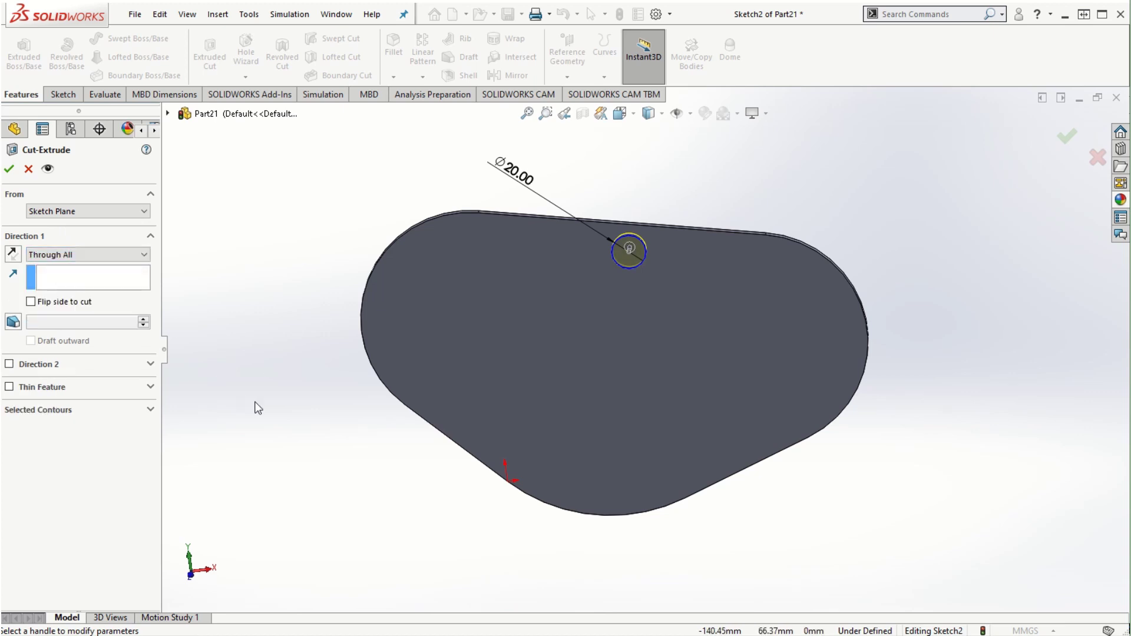
{"action": "left_click", "coordinate": [9, 169]}
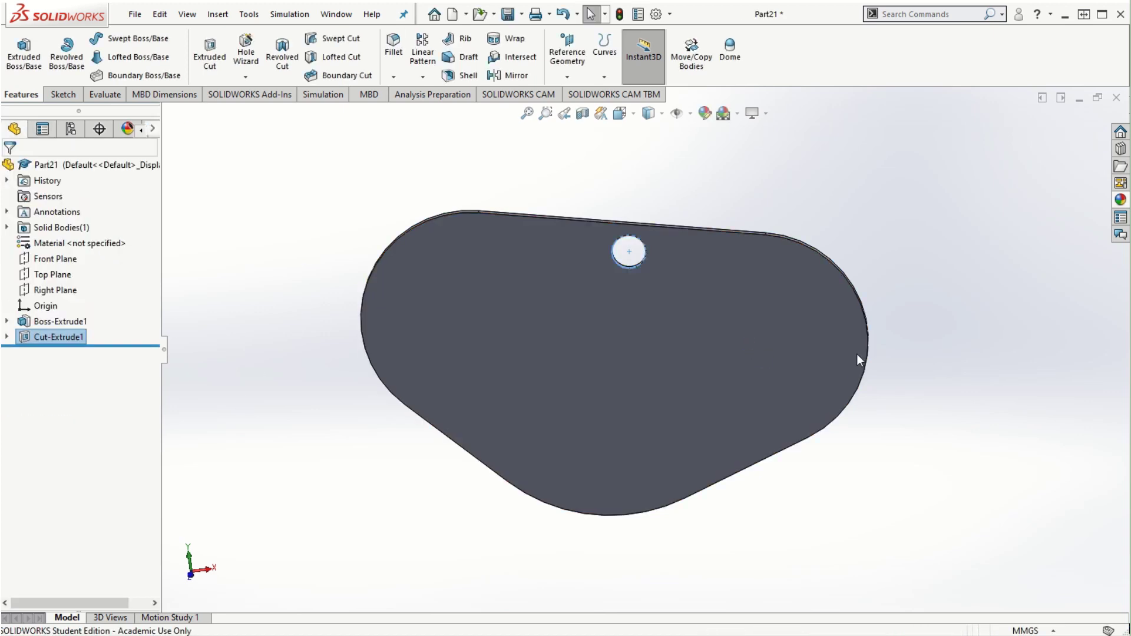
Step: Set up a Curve Driven Pattern of the 20 mm hole along the plate's outline sketch, with 16 equally spaced instances
{"action": "scroll", "coordinate": [691, 259], "scroll_direction": "down", "scroll_amount": 2}
{"action": "scroll", "coordinate": [769, 389], "scroll_direction": "up", "scroll_amount": 2}
{"action": "middle_click_drag", "start_coordinate": [889, 480], "coordinate": [796, 449]}
{"action": "left_click", "coordinate": [423, 78]}
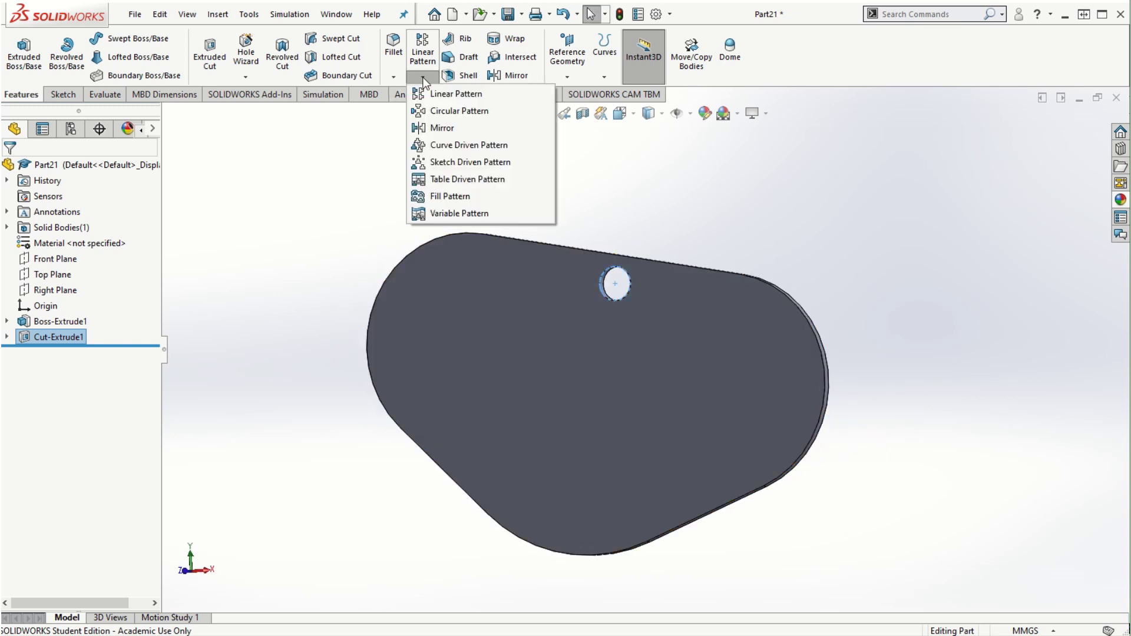
{"action": "left_click", "coordinate": [463, 145]}
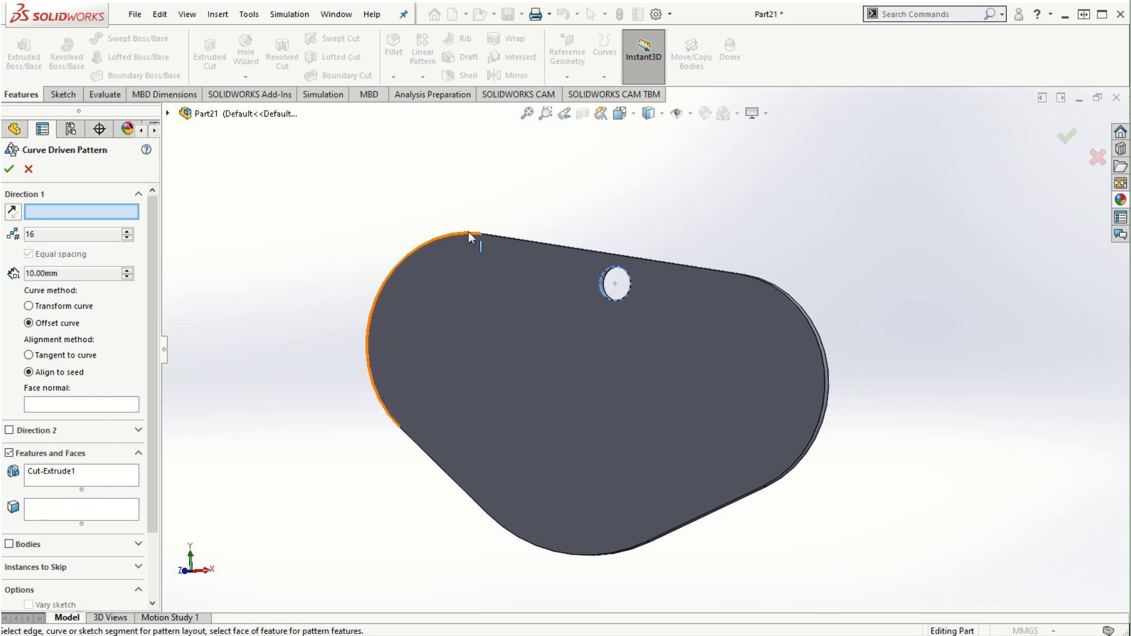
{"action": "left_click", "coordinate": [169, 114]}
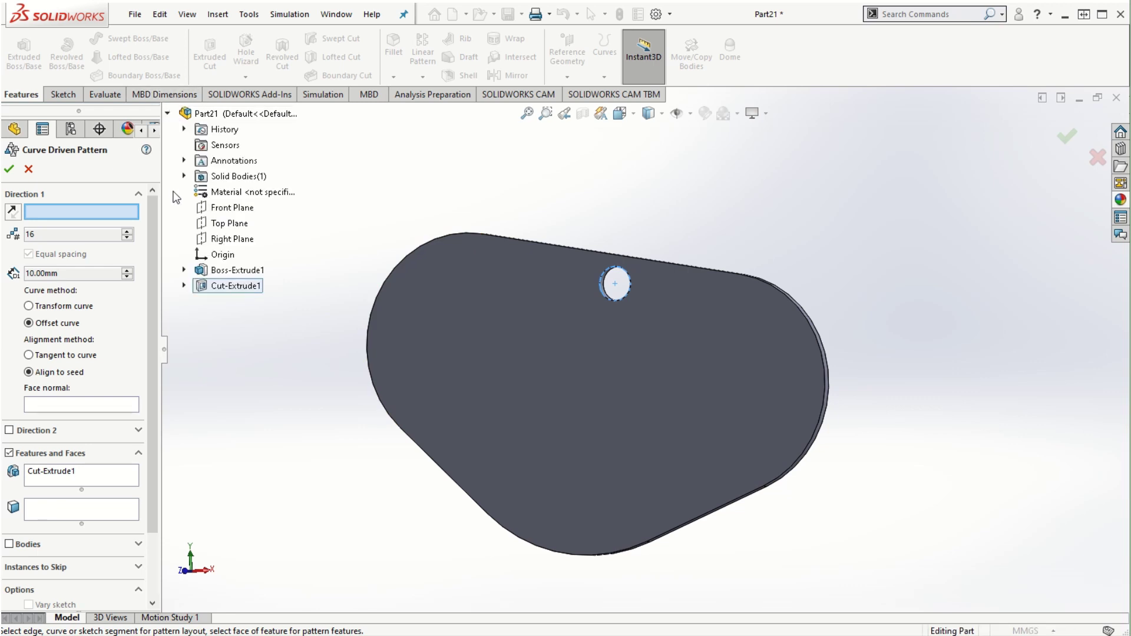
{"action": "left_click", "coordinate": [184, 270]}
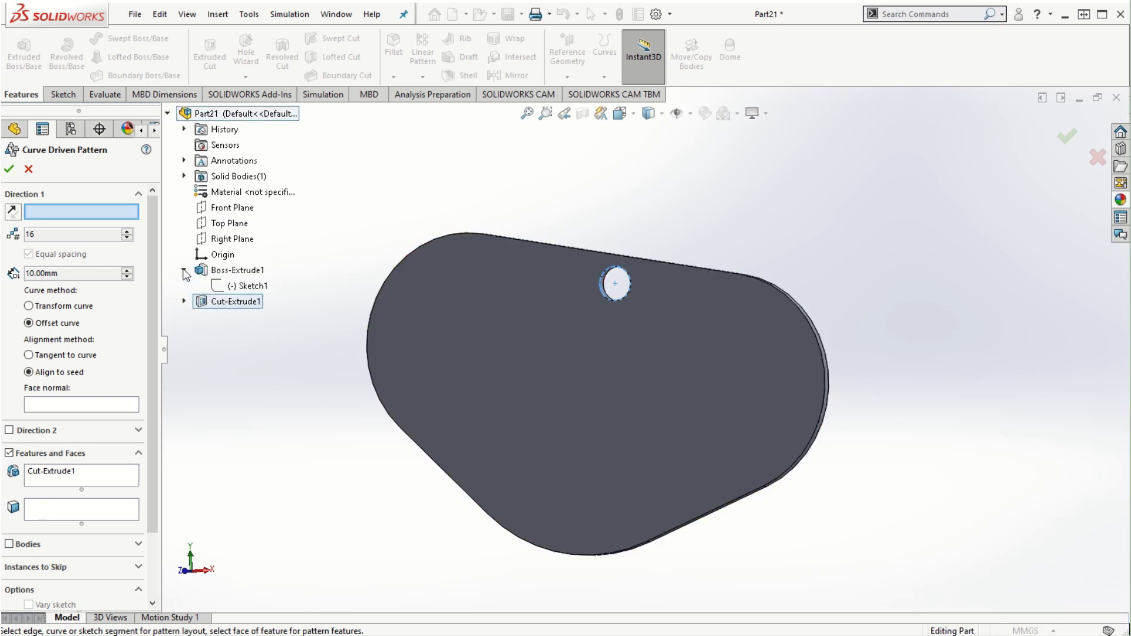
{"action": "left_click", "coordinate": [253, 287]}
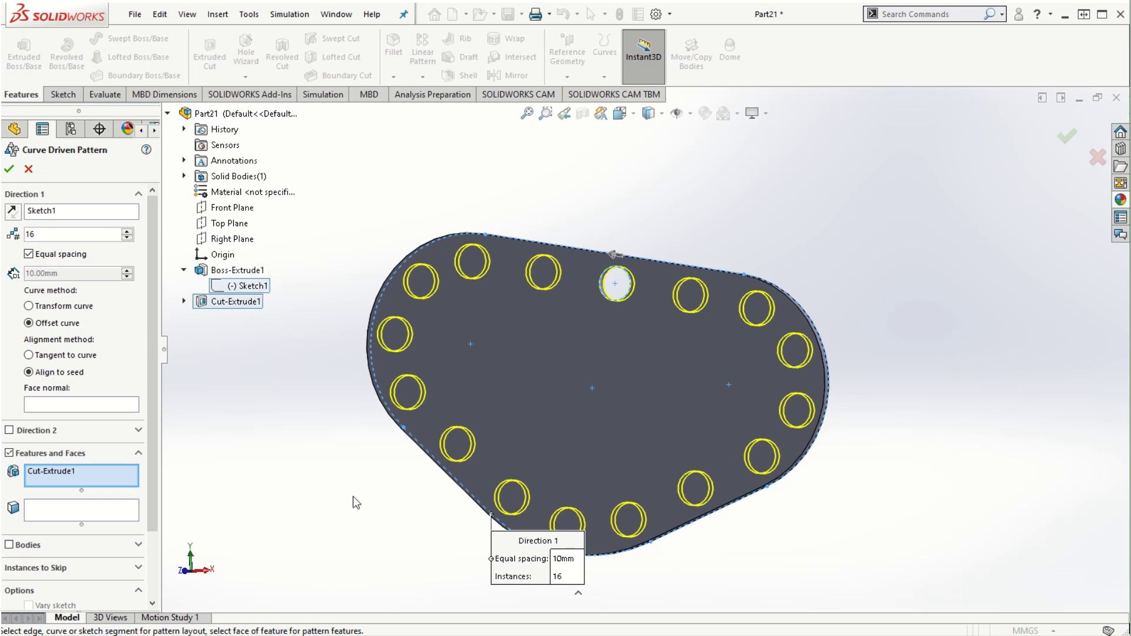
{"action": "middle_click_drag", "start_coordinate": [386, 541], "coordinate": [425, 465]}
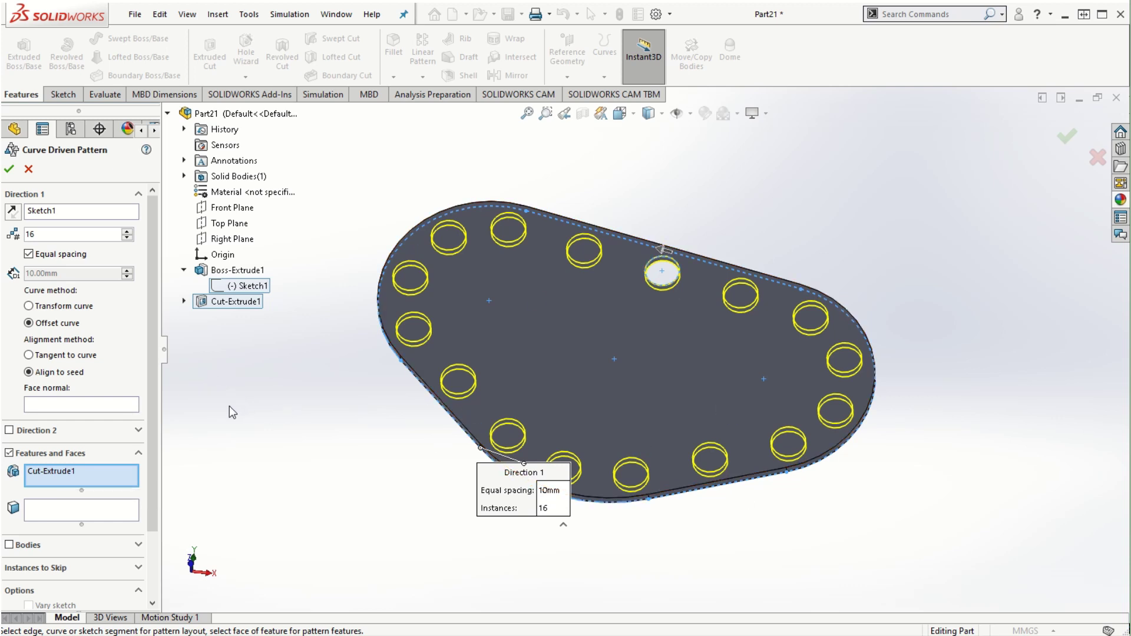
Step: Try the Transform curve method on the hole pattern and switch back to Offset curve
{"action": "left_click", "coordinate": [28, 306]}
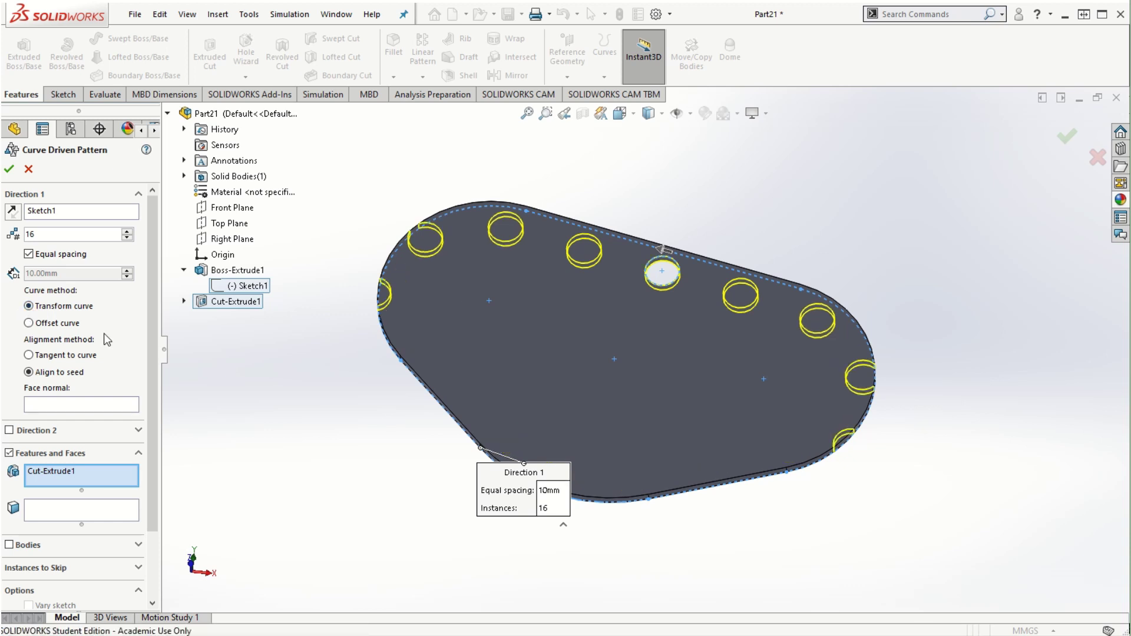
{"action": "middle_click_drag", "start_coordinate": [685, 556], "coordinate": [659, 404]}
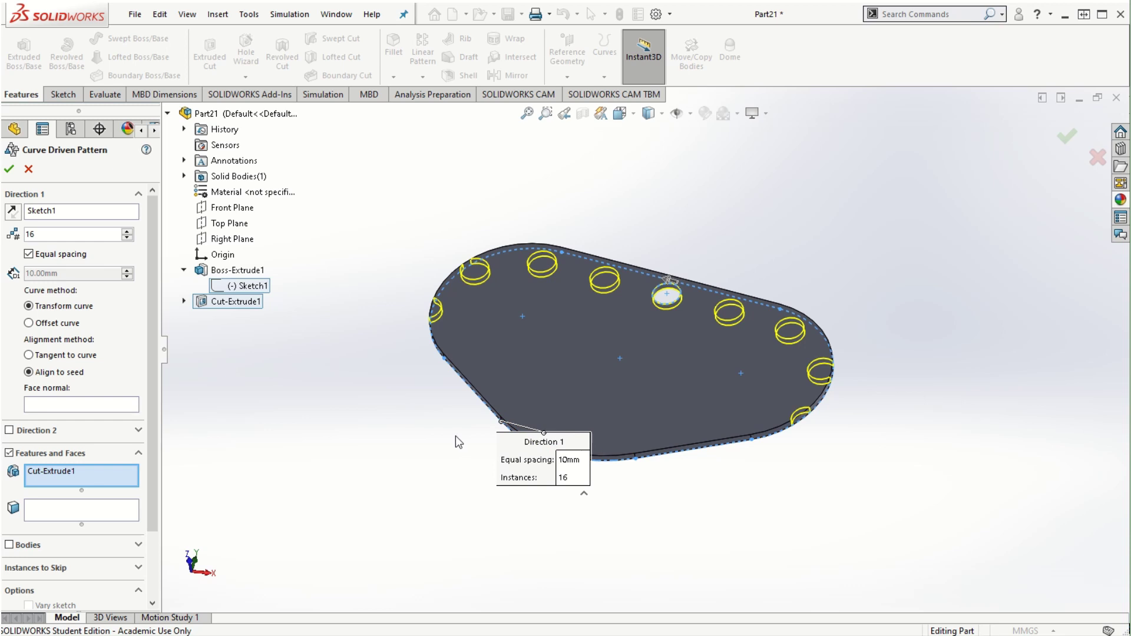
{"action": "left_click", "coordinate": [28, 323]}
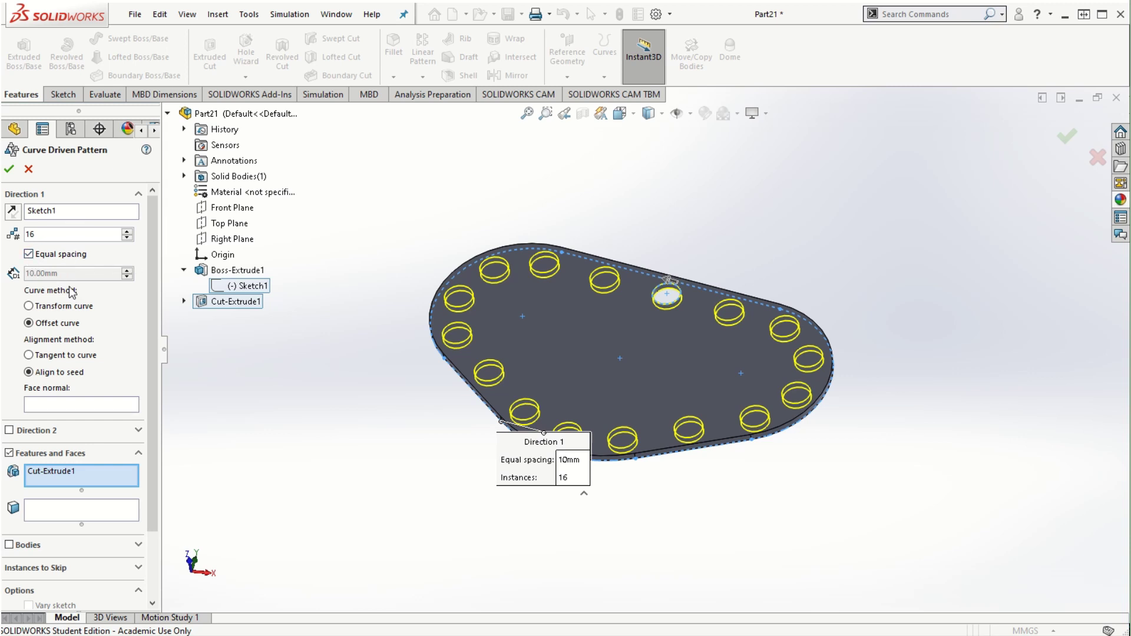
Step: Try skipping instances (7, 1) and (3, 1) of the hole pattern and restore both
{"action": "left_click_drag", "start_coordinate": [152, 287], "coordinate": [154, 394]}
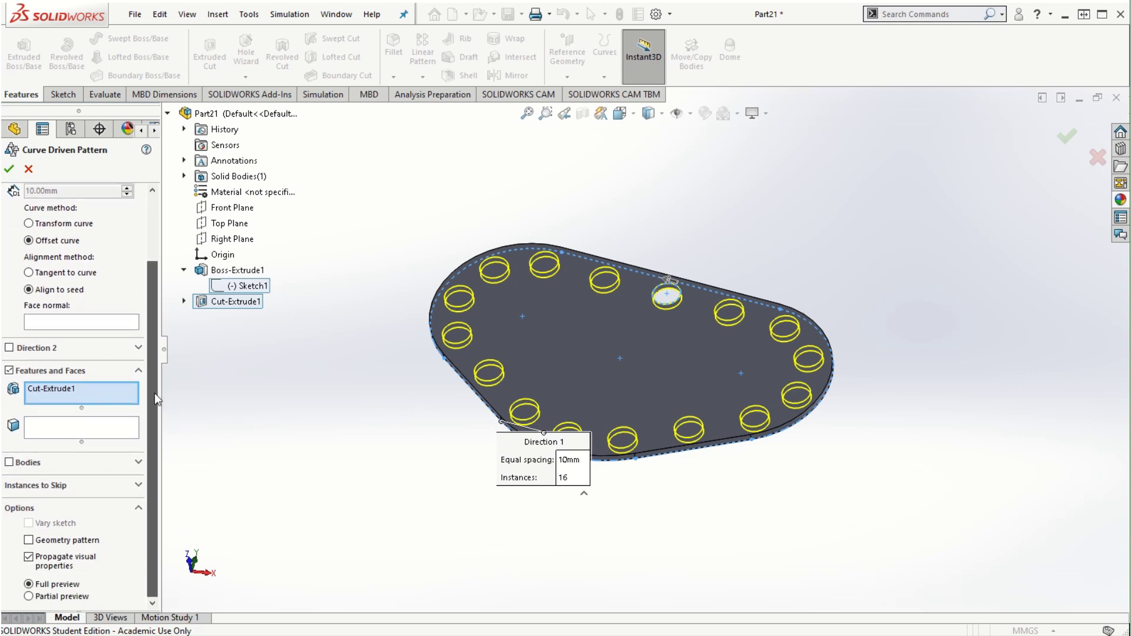
{"action": "left_click", "coordinate": [85, 487]}
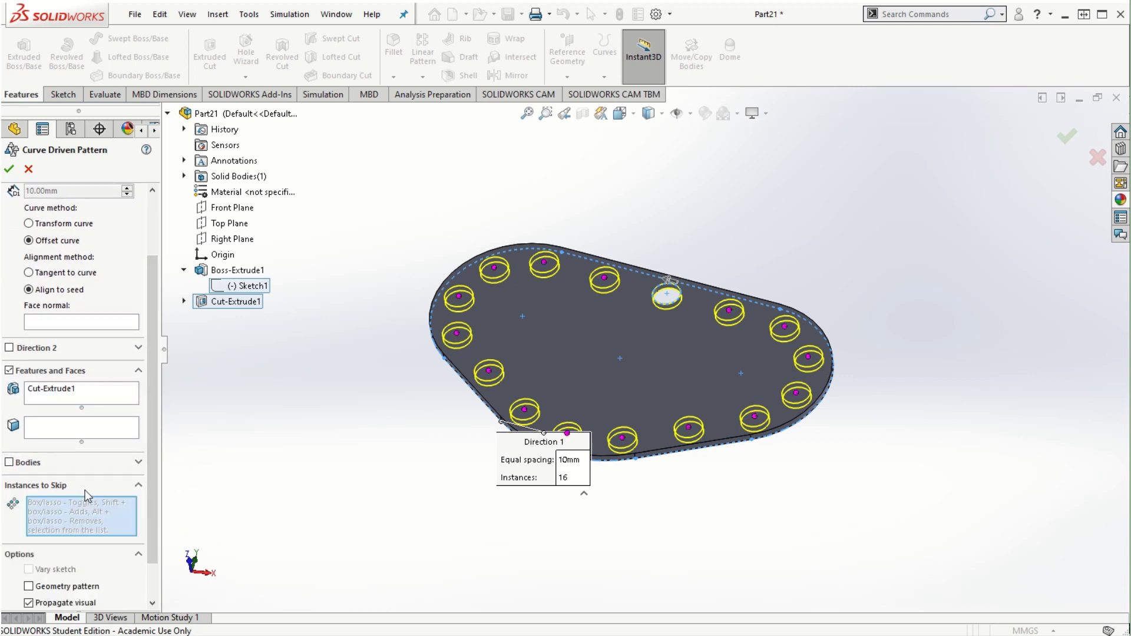
{"action": "left_click", "coordinate": [488, 371]}
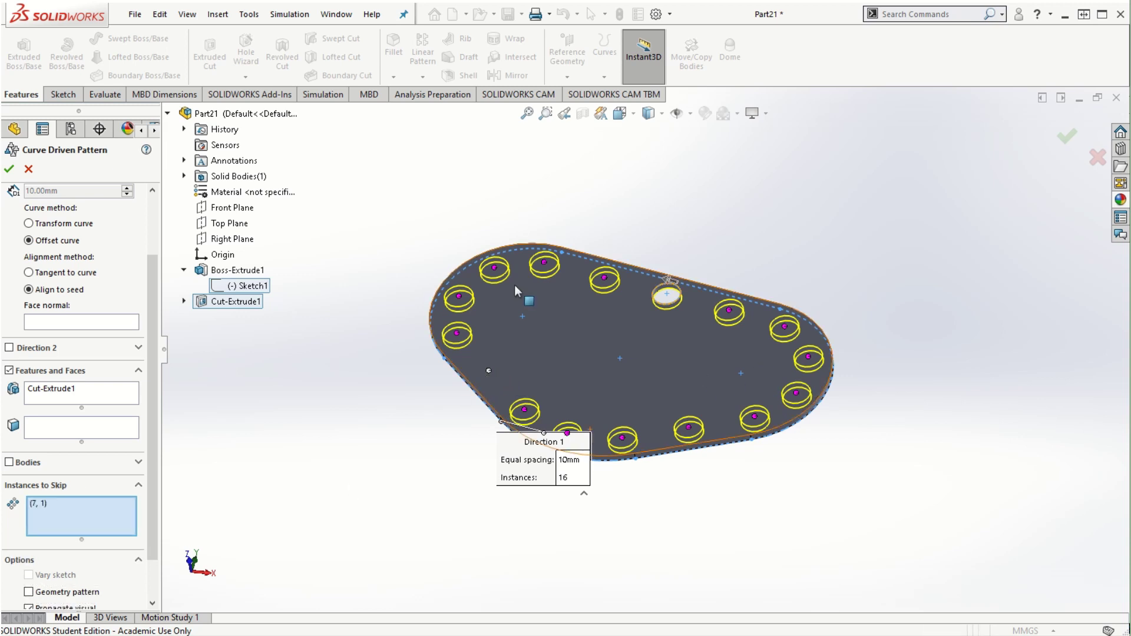
{"action": "left_click", "coordinate": [544, 262]}
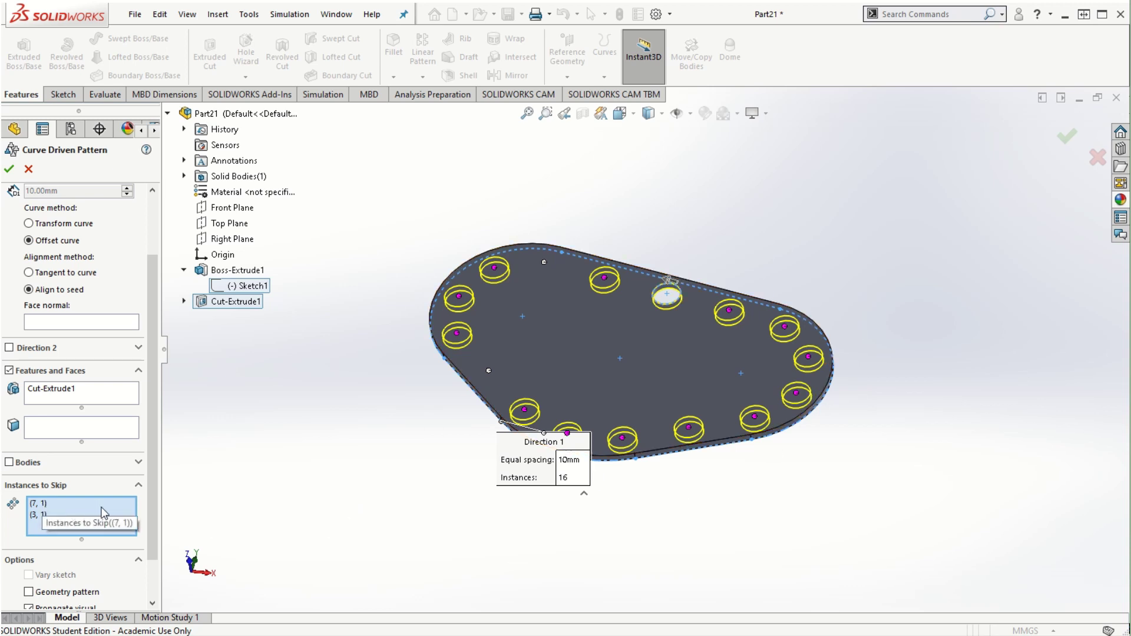
{"action": "right_click", "coordinate": [55, 504]}
{"action": "left_click", "coordinate": [112, 528]}
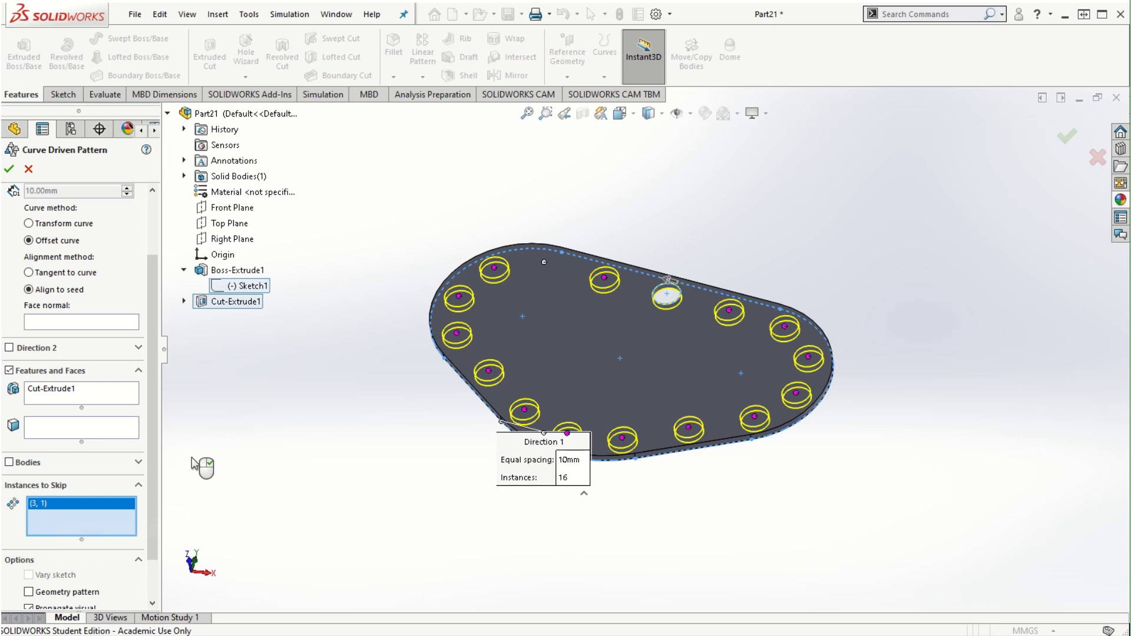
{"action": "right_click", "coordinate": [56, 505]}
{"action": "left_click", "coordinate": [100, 508]}
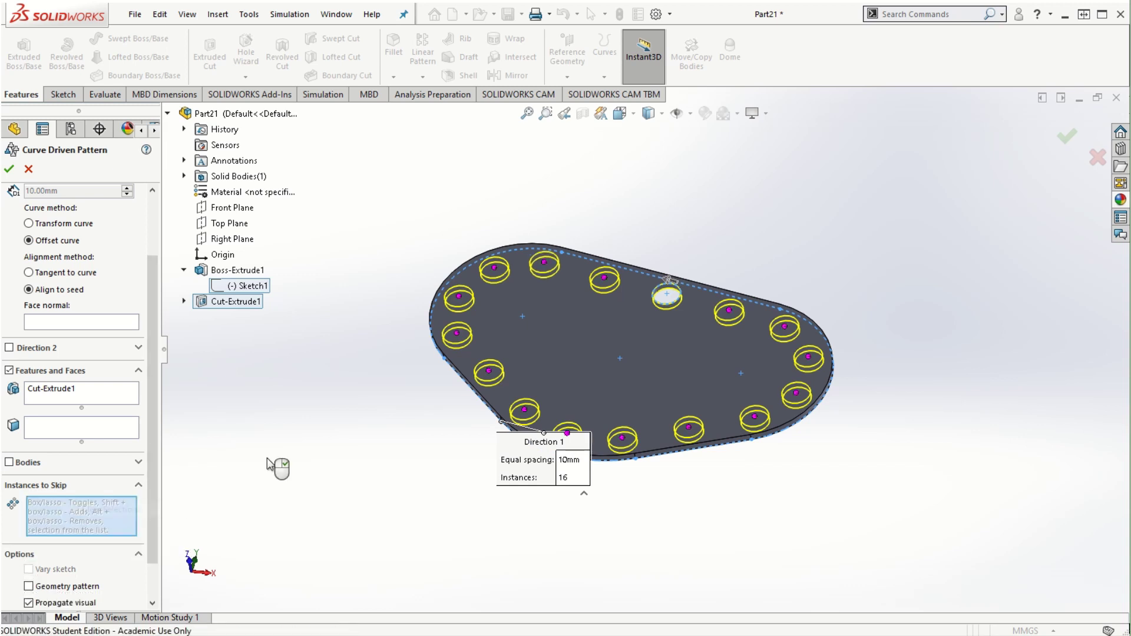
Step: Create the curve driven hole pattern with the Offset curve and Align to seed methods
{"action": "mouse_move", "coordinate": [150, 422]}
{"action": "left_mouse_down"}
{"action": "mouse_move", "coordinate": [154, 525]}
{"action": "mouse_move", "coordinate": [181, 285]}
{"action": "left_mouse_up"}
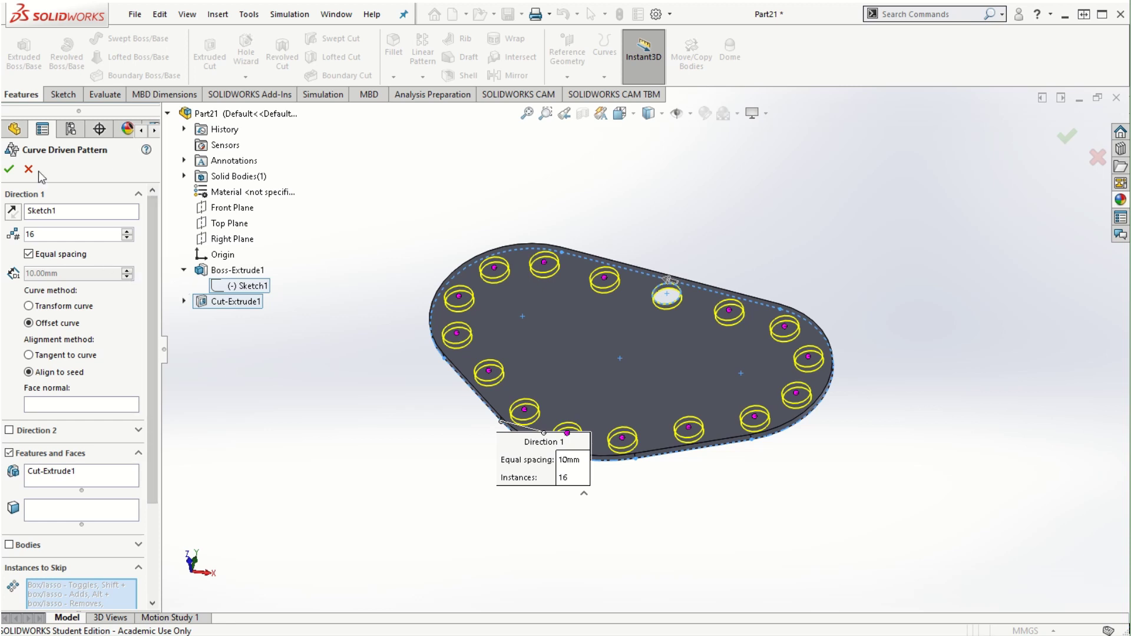
{"action": "left_click", "coordinate": [9, 168]}
{"action": "middle_click_drag", "start_coordinate": [830, 524], "coordinate": [842, 484]}
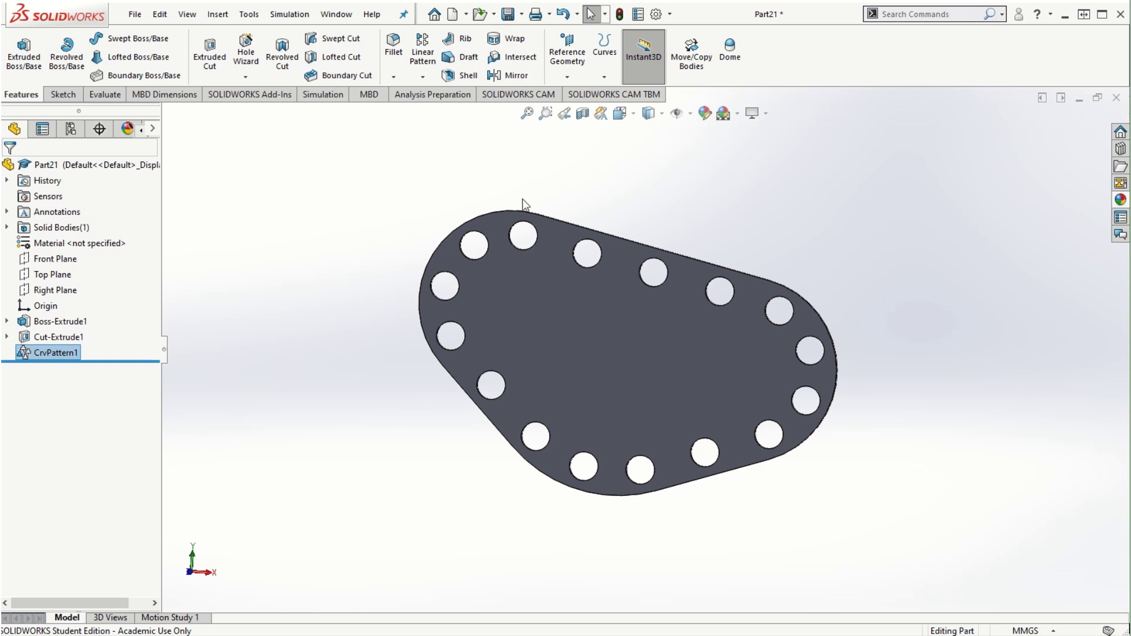
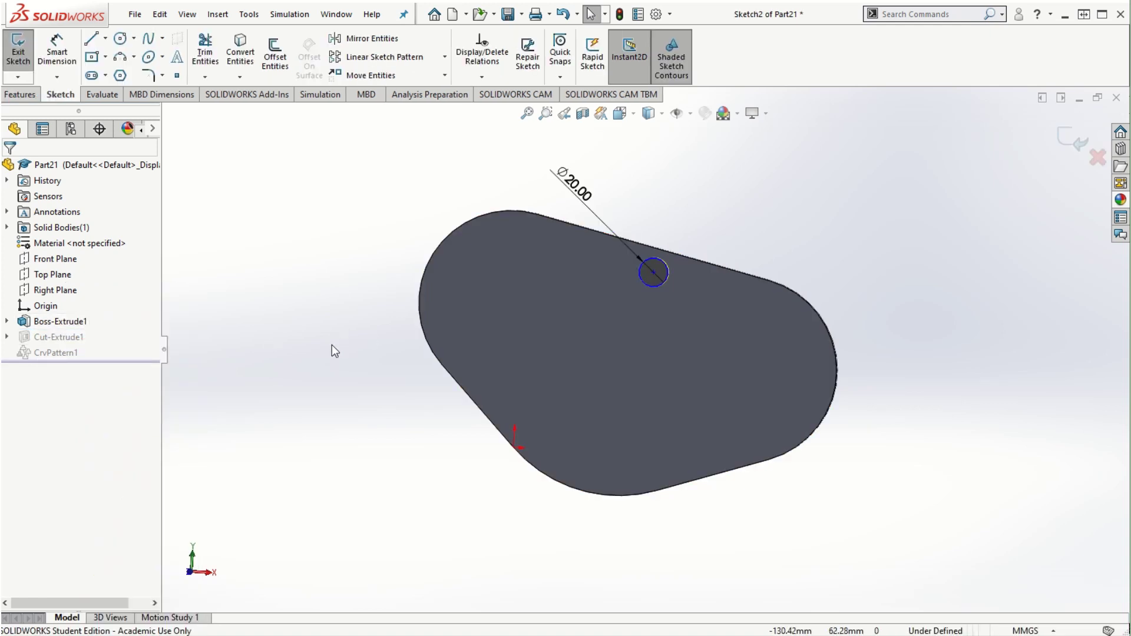
Step: Leave the hole's sketch without keeping changes and suppress the circular hole cut
{"action": "left_click", "coordinate": [1097, 158]}
{"action": "left_click", "coordinate": [605, 321]}
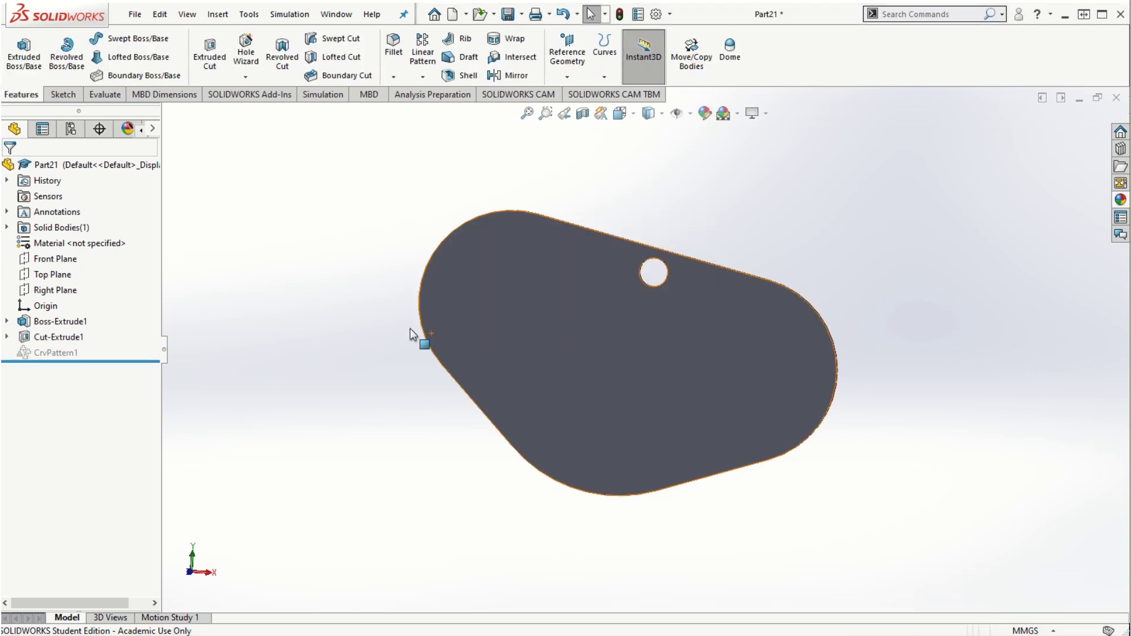
{"action": "right_click", "coordinate": [52, 337]}
{"action": "left_click", "coordinate": [108, 293]}
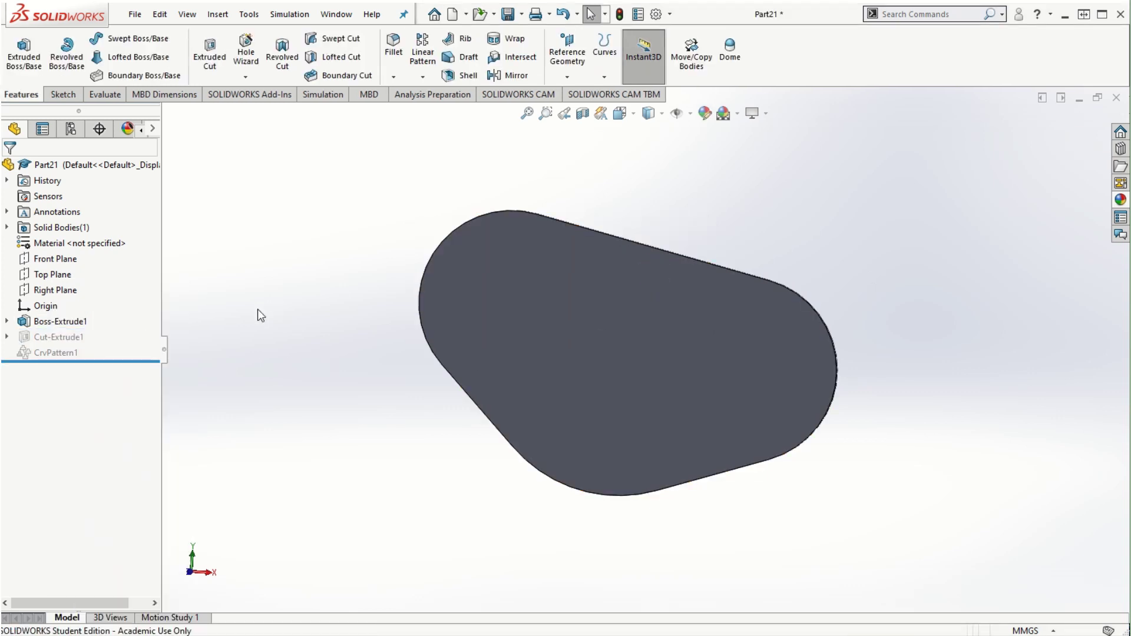
Step: Start a sketch on the plate's front face and draw a center rectangle about 18 mm square near the middle of the upper edge
{"action": "left_click", "coordinate": [525, 291]}
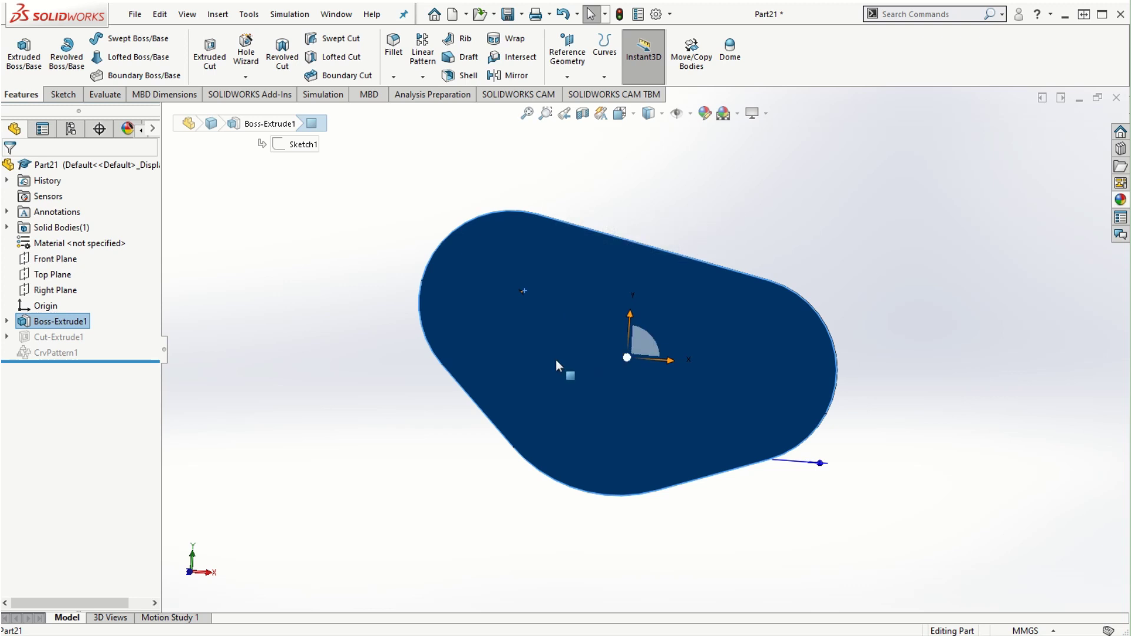
{"action": "left_click", "coordinate": [575, 304]}
{"action": "left_click", "coordinate": [703, 262]}
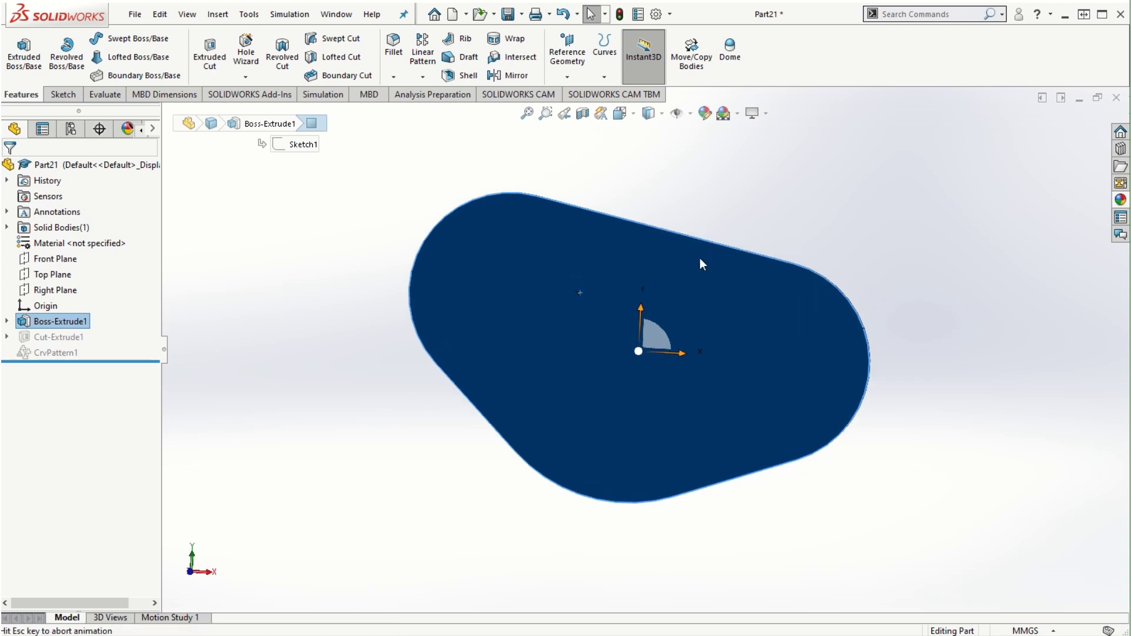
{"action": "left_click", "coordinate": [63, 95]}
{"action": "left_click", "coordinate": [17, 46]}
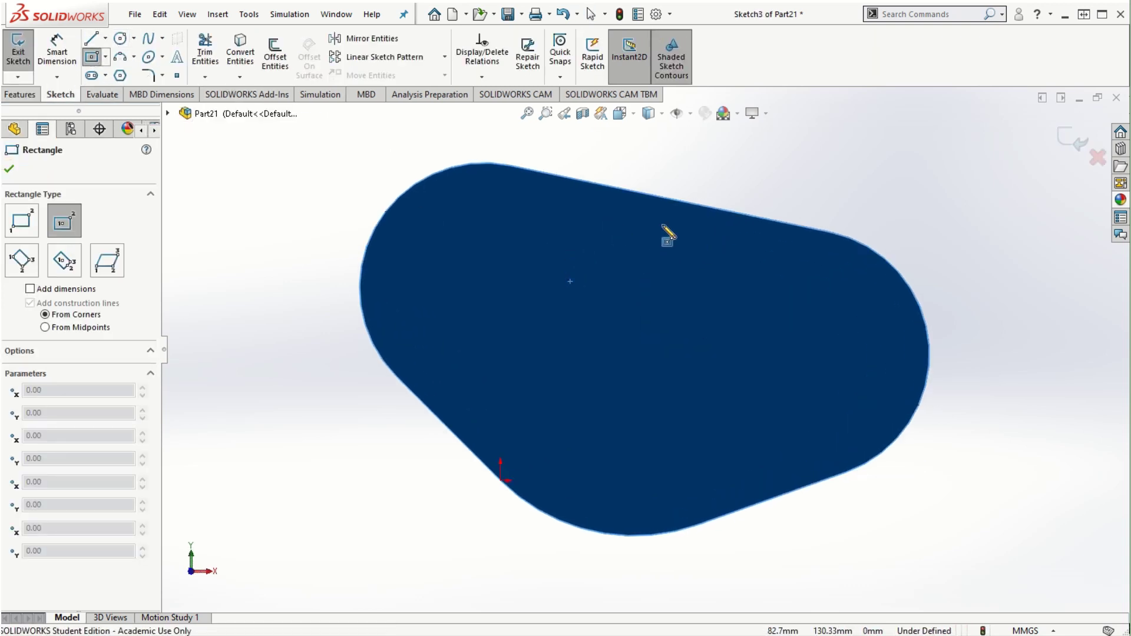
{"action": "left_click", "coordinate": [659, 216]}
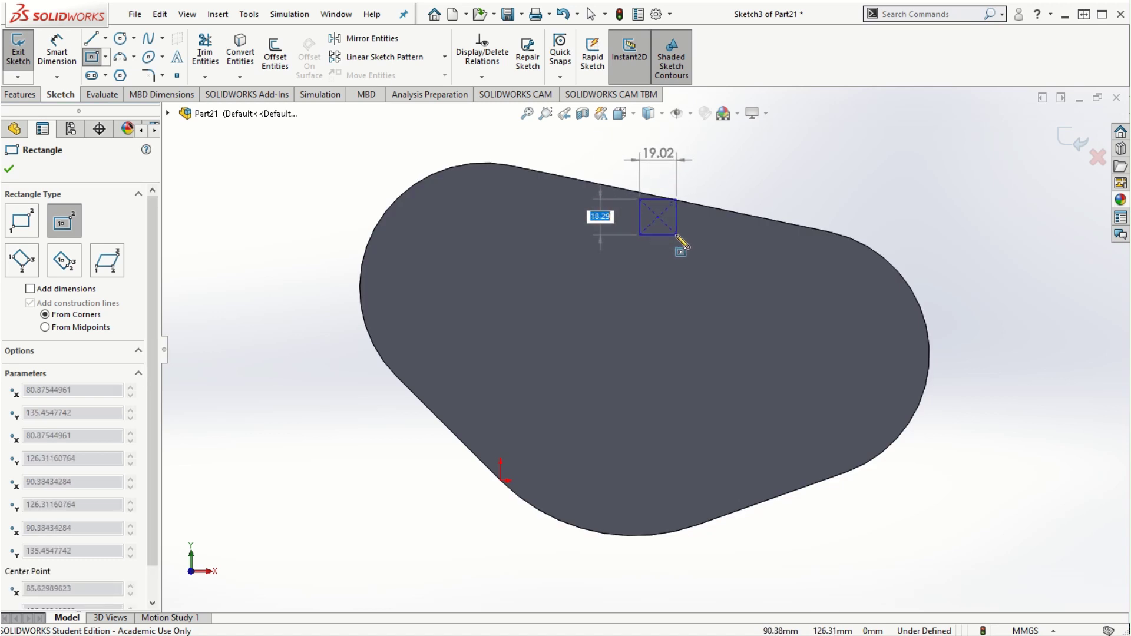
{"action": "left_click", "coordinate": [676, 235]}
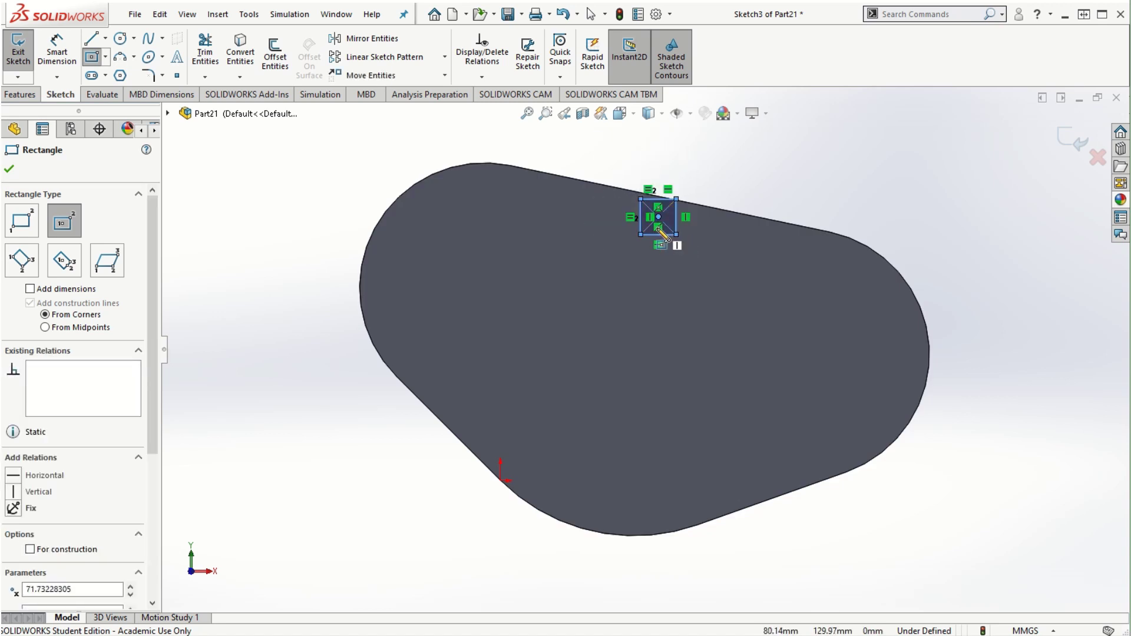
Step: Move the rectangle by its center point slightly downward so it lies inside the plate's sloping upper edge
{"action": "key", "text": "Escape"}
{"action": "mouse_move", "coordinate": [659, 217]}
{"action": "left_mouse_down"}
{"action": "mouse_move", "coordinate": [601, 323]}
{"action": "mouse_move", "coordinate": [610, 245]}
{"action": "mouse_move", "coordinate": [650, 225]}
{"action": "mouse_move", "coordinate": [554, 363]}
{"action": "mouse_move", "coordinate": [660, 219]}
{"action": "mouse_move", "coordinate": [663, 236]}
{"action": "left_mouse_up"}
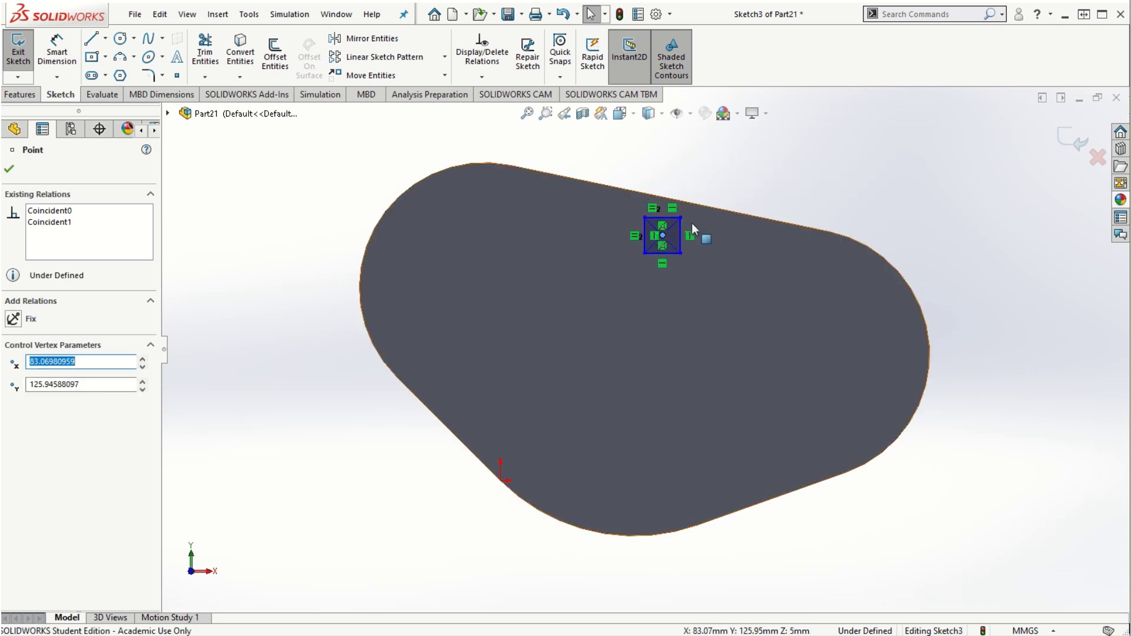
{"action": "scroll", "coordinate": [800, 220], "scroll_direction": "down", "scroll_amount": 5}
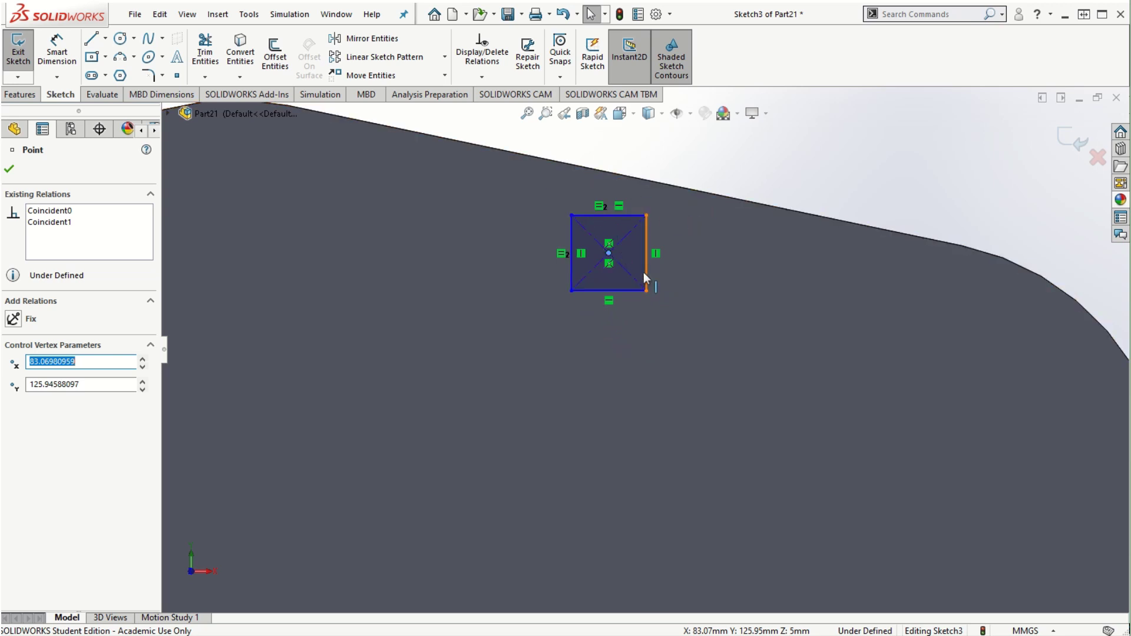
{"action": "scroll", "coordinate": [641, 271], "scroll_direction": "up", "scroll_amount": 1}
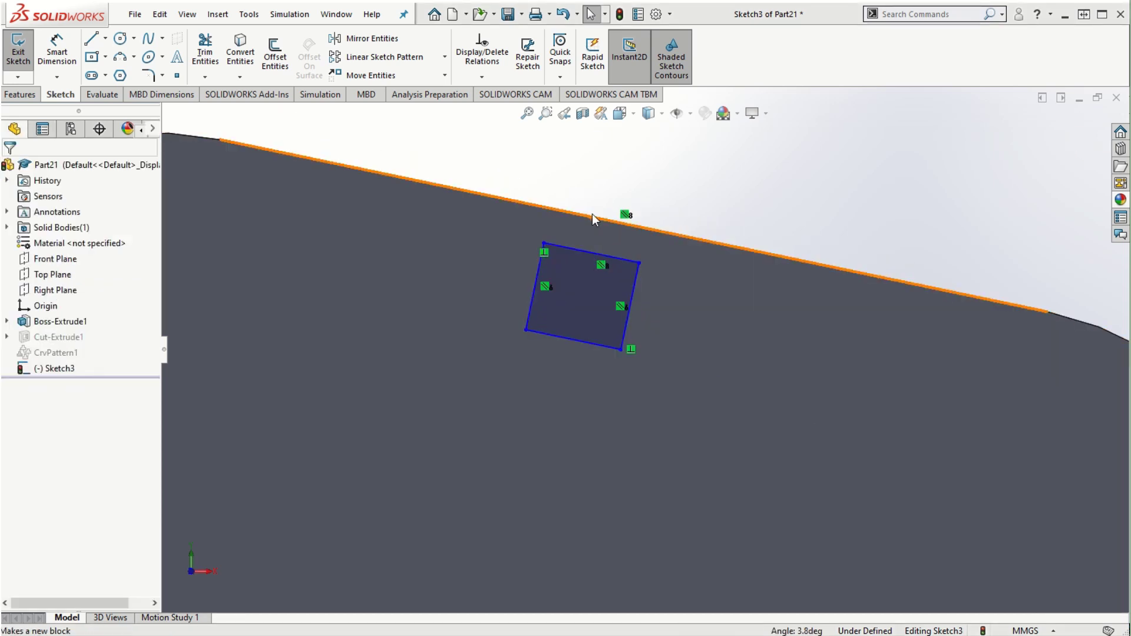
Step: Cut the tilted square through the plate with an Extruded Cut set to Through All
{"action": "scroll", "coordinate": [667, 220], "scroll_direction": "up", "scroll_amount": 3}
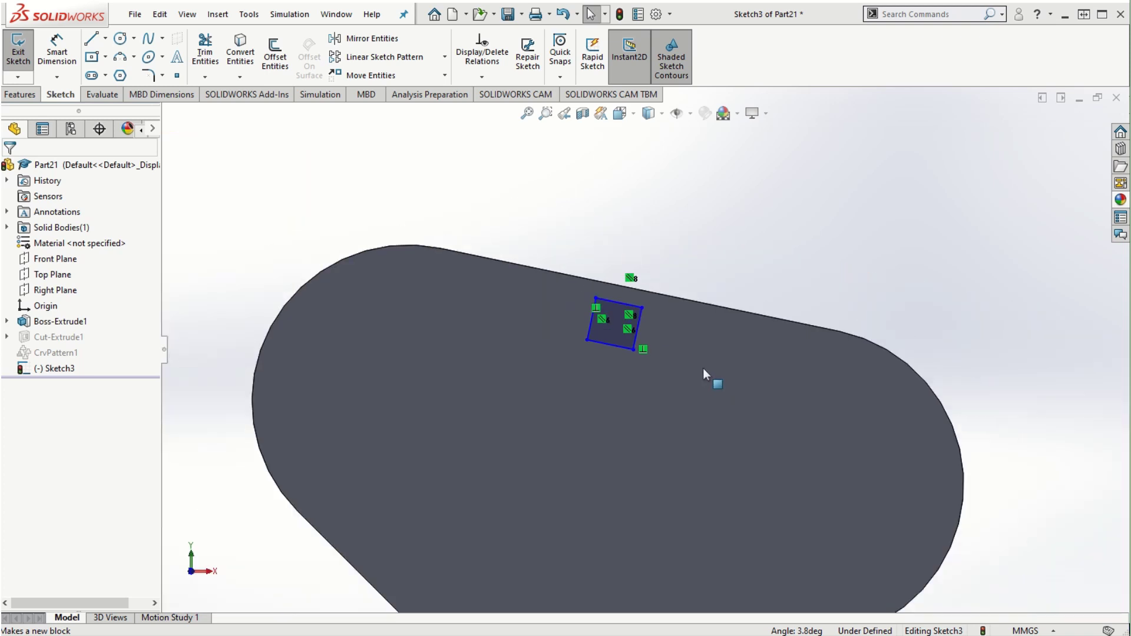
{"action": "scroll", "coordinate": [660, 337], "scroll_direction": "down", "scroll_amount": 1}
{"action": "left_click", "coordinate": [25, 96]}
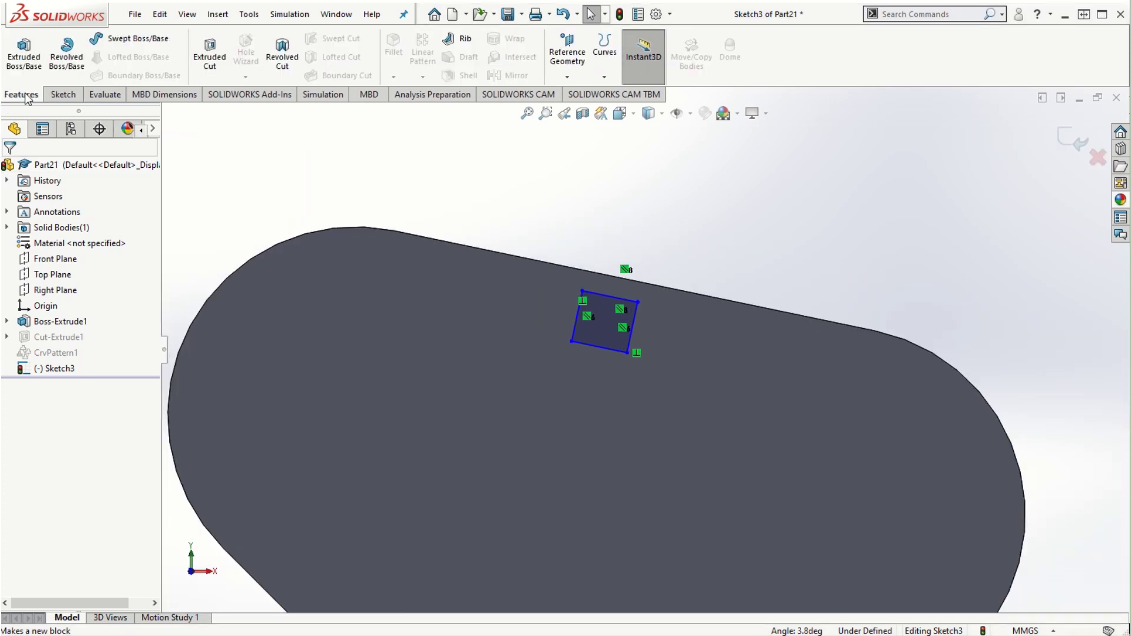
{"action": "left_click", "coordinate": [209, 55]}
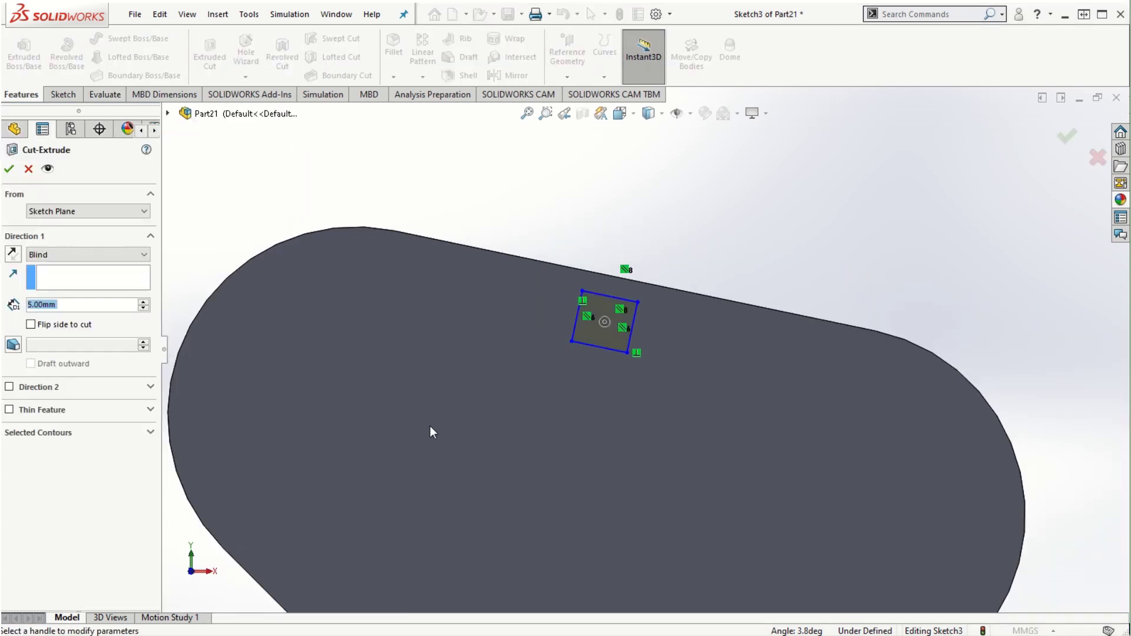
{"action": "left_click", "coordinate": [53, 255]}
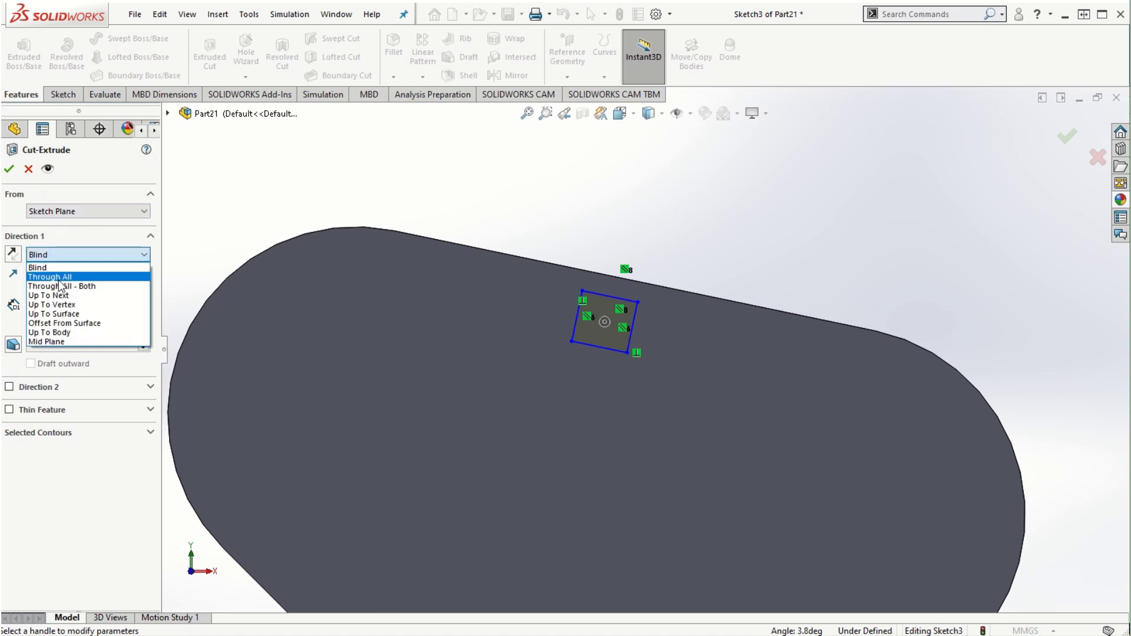
{"action": "left_click", "coordinate": [59, 278]}
{"action": "left_click", "coordinate": [9, 168]}
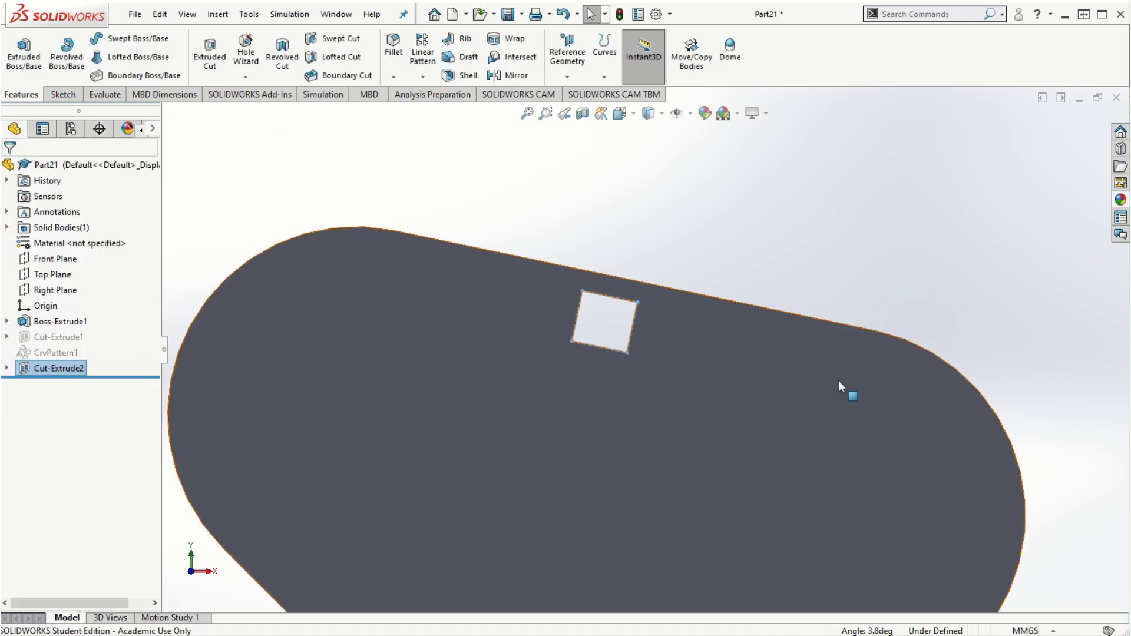
{"action": "left_click", "coordinate": [635, 267]}
{"action": "scroll", "coordinate": [603, 331], "scroll_direction": "down", "scroll_amount": 3}
{"action": "scroll", "coordinate": [752, 400], "scroll_direction": "up", "scroll_amount": 4}
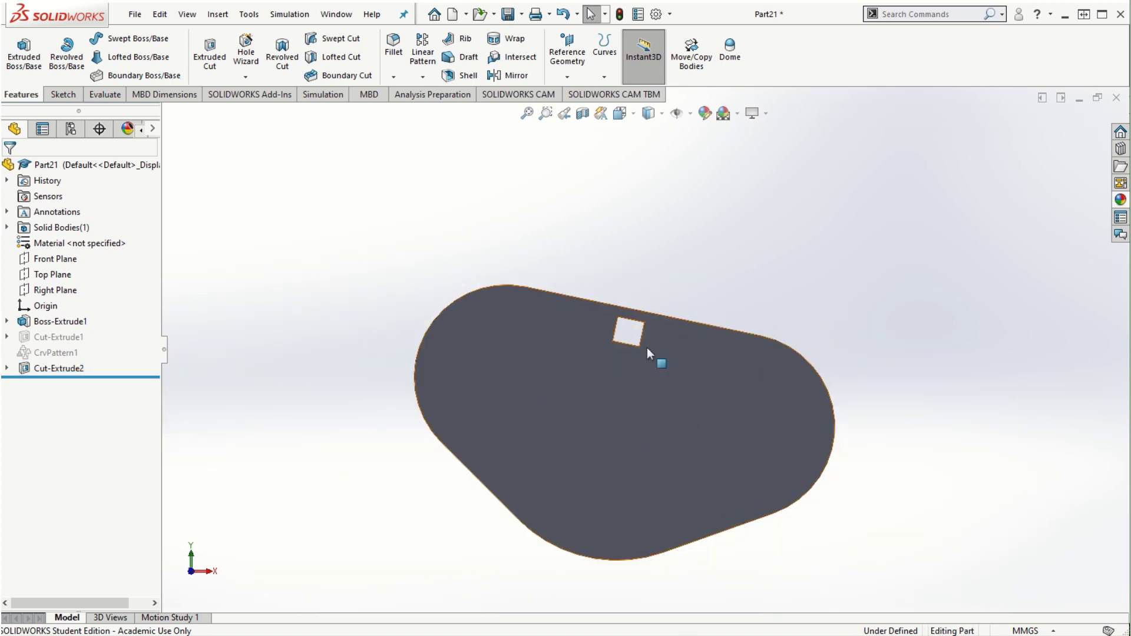
{"action": "middle_click_drag", "start_coordinate": [778, 353], "coordinate": [728, 471], "text": "ctrl"}
{"action": "scroll", "coordinate": [726, 466], "scroll_direction": "down", "scroll_amount": 2}
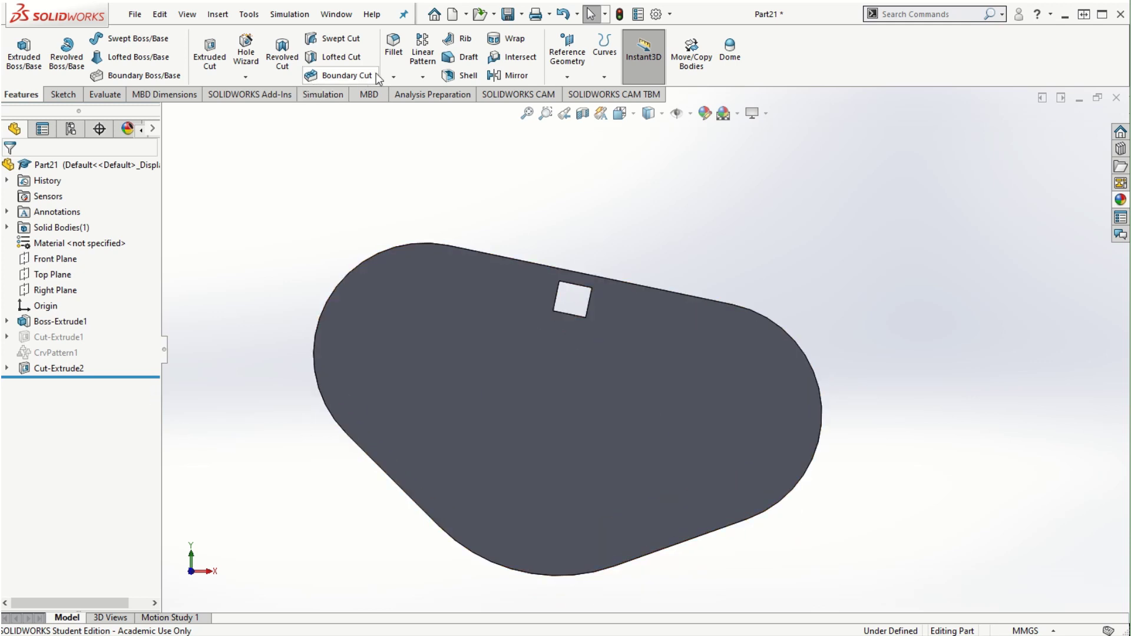
Step: Start a Curve Driven Pattern that uses the plate's outline sketch, Sketch1, as its direction curve
{"action": "left_click", "coordinate": [423, 77]}
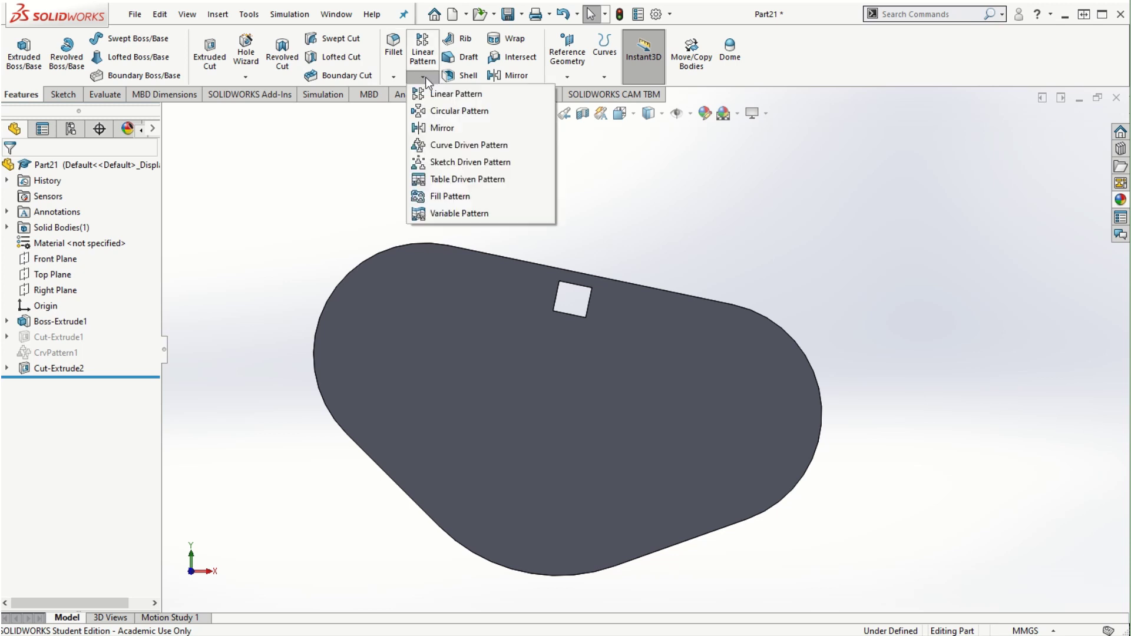
{"action": "left_click", "coordinate": [463, 145]}
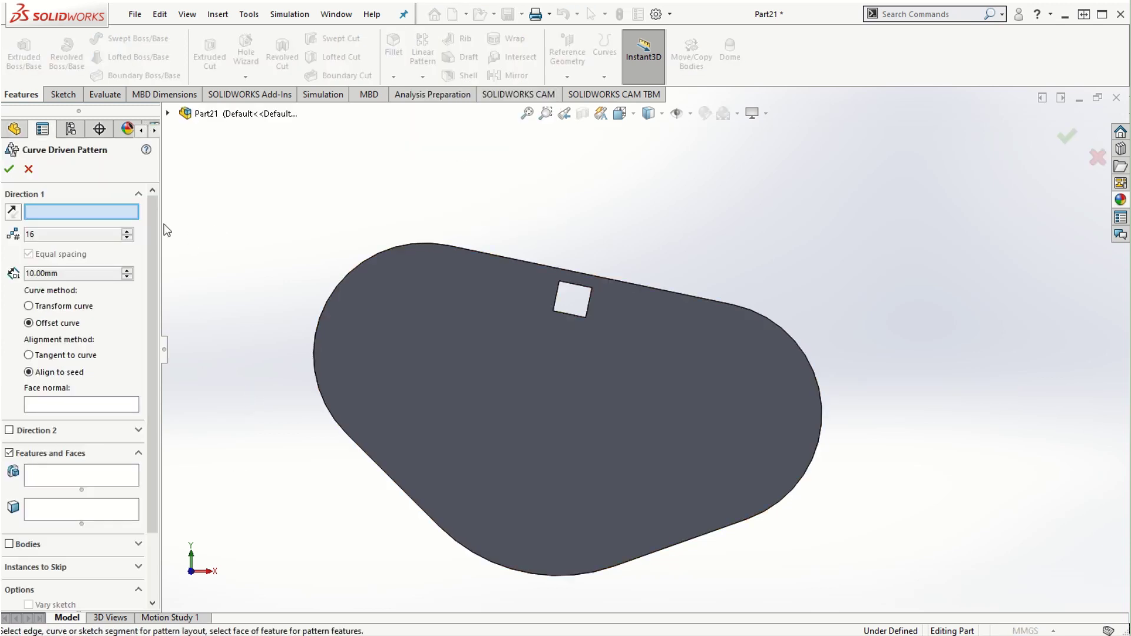
{"action": "left_click", "coordinate": [169, 114]}
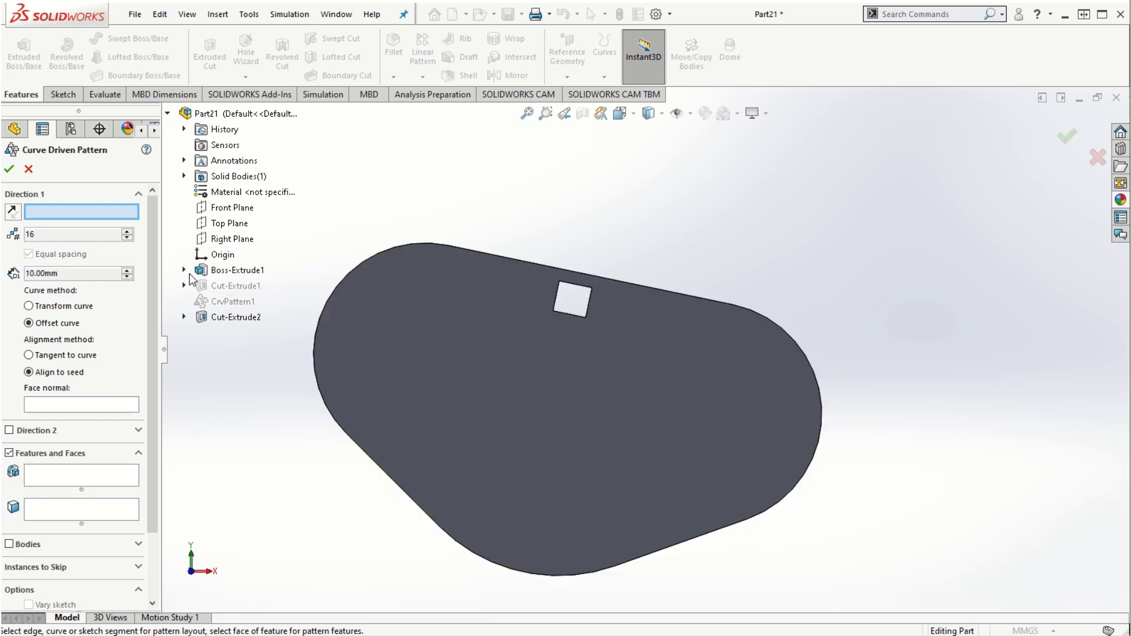
{"action": "left_click", "coordinate": [184, 270]}
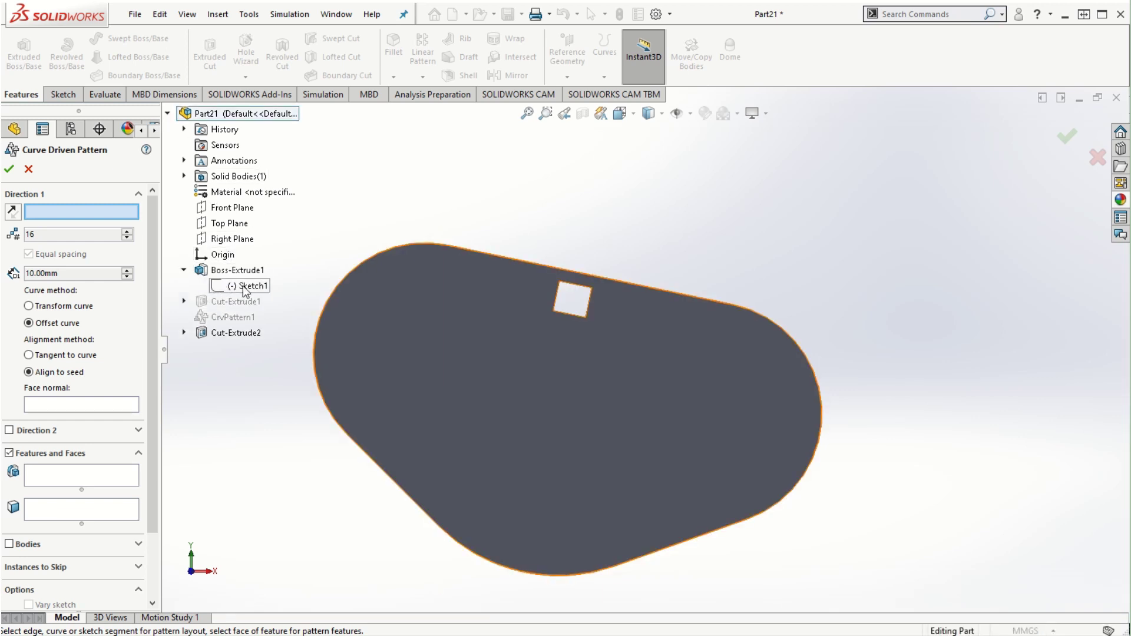
{"action": "left_click", "coordinate": [248, 286]}
{"action": "left_click_drag", "start_coordinate": [443, 570], "coordinate": [238, 573]}
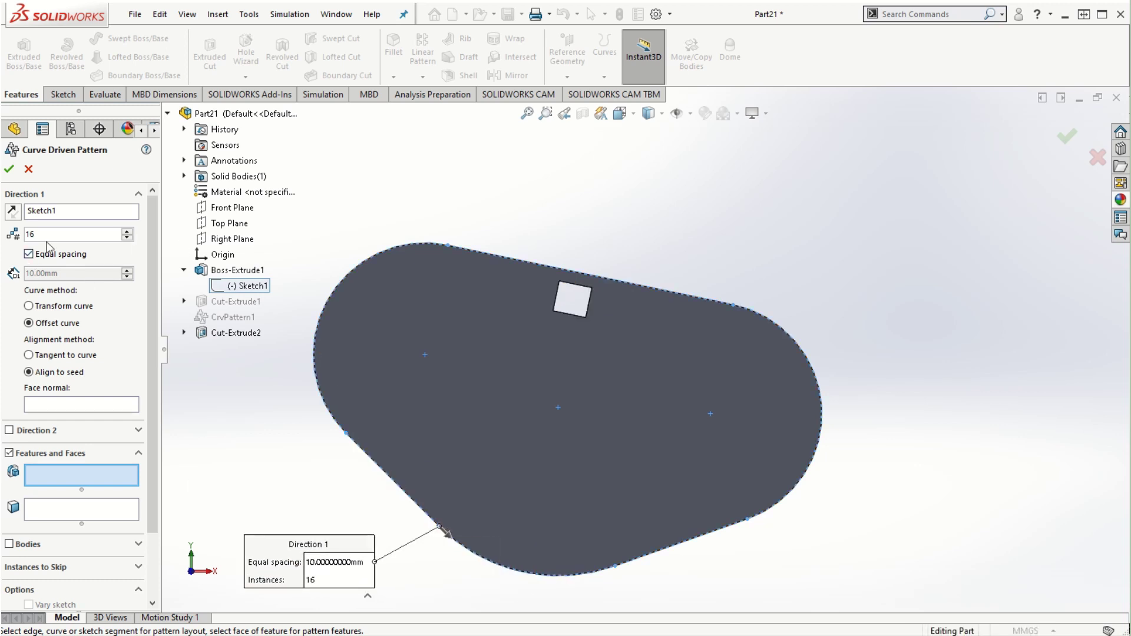
Step: Set the pattern to 10 instances of the square cut, Cut-Extrude2, and align the copies with the Tangent to curve option
{"action": "double_click", "coordinate": [69, 234]}
{"action": "type", "text": "10"}
{"action": "key", "text": "Return"}
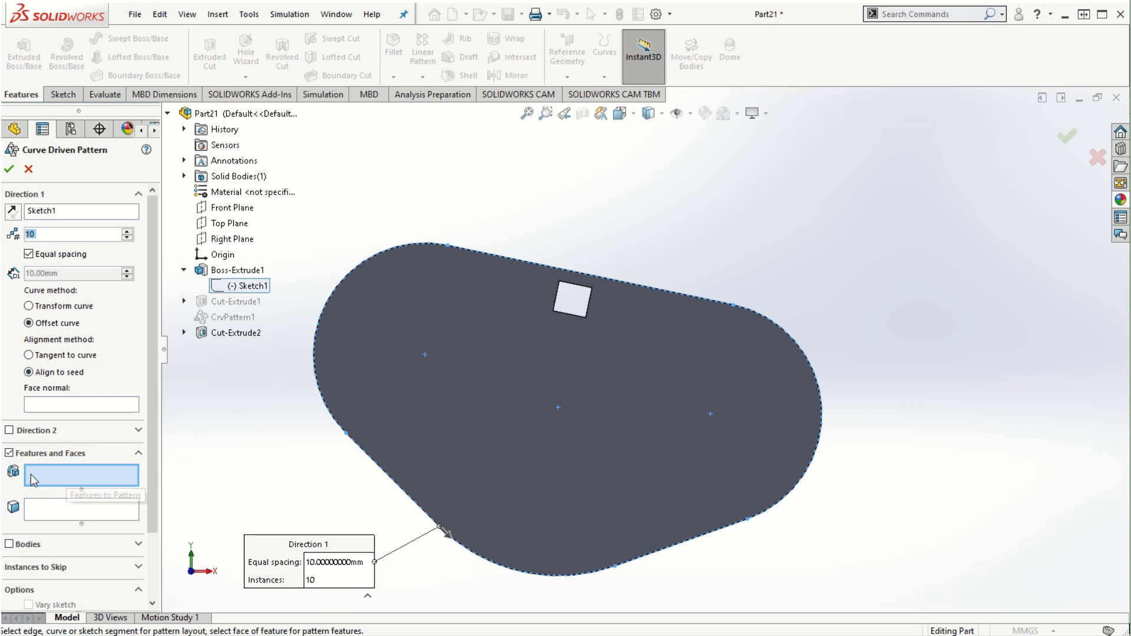
{"action": "left_click", "coordinate": [56, 479]}
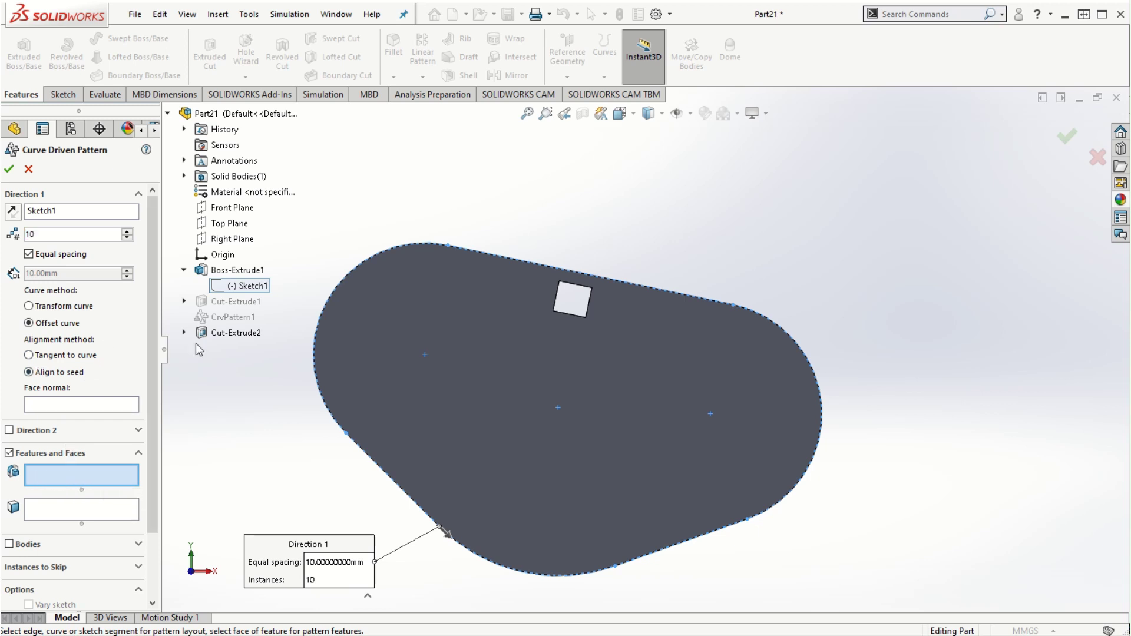
{"action": "left_click", "coordinate": [223, 333]}
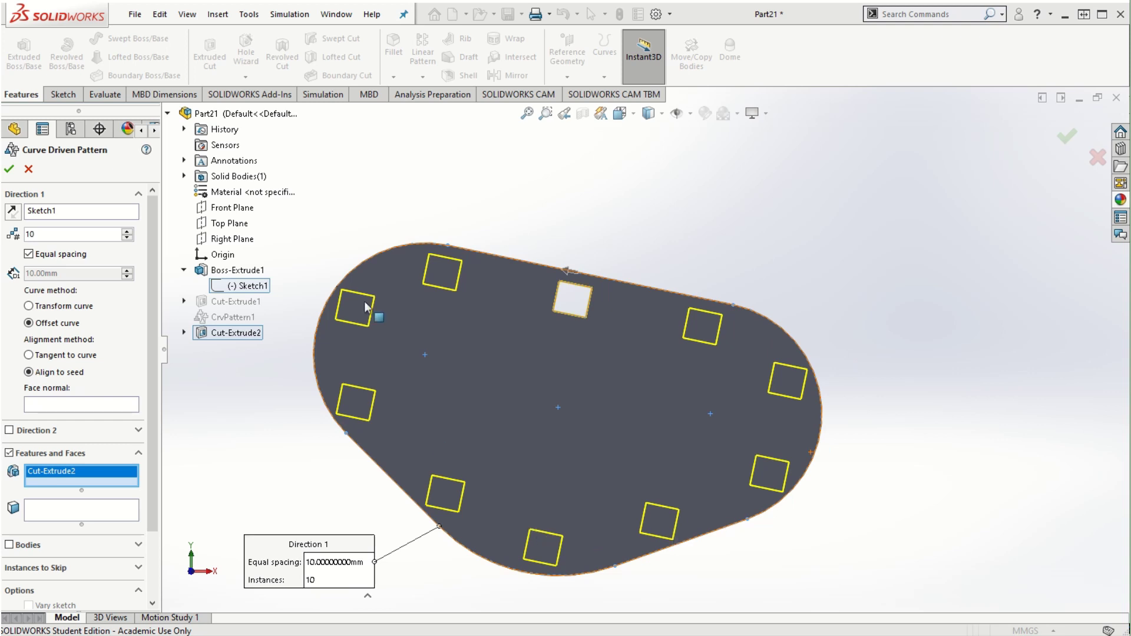
{"action": "left_click", "coordinate": [29, 355]}
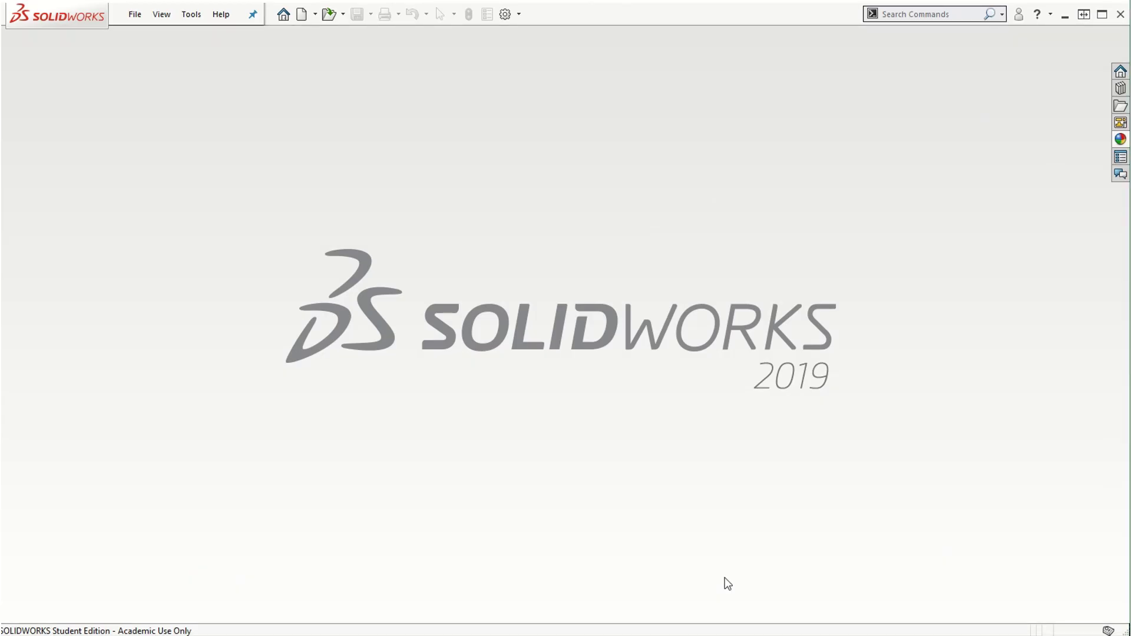
Step: Create a new part document
{"action": "left_click", "coordinate": [133, 16]}
{"action": "left_click", "coordinate": [147, 36]}
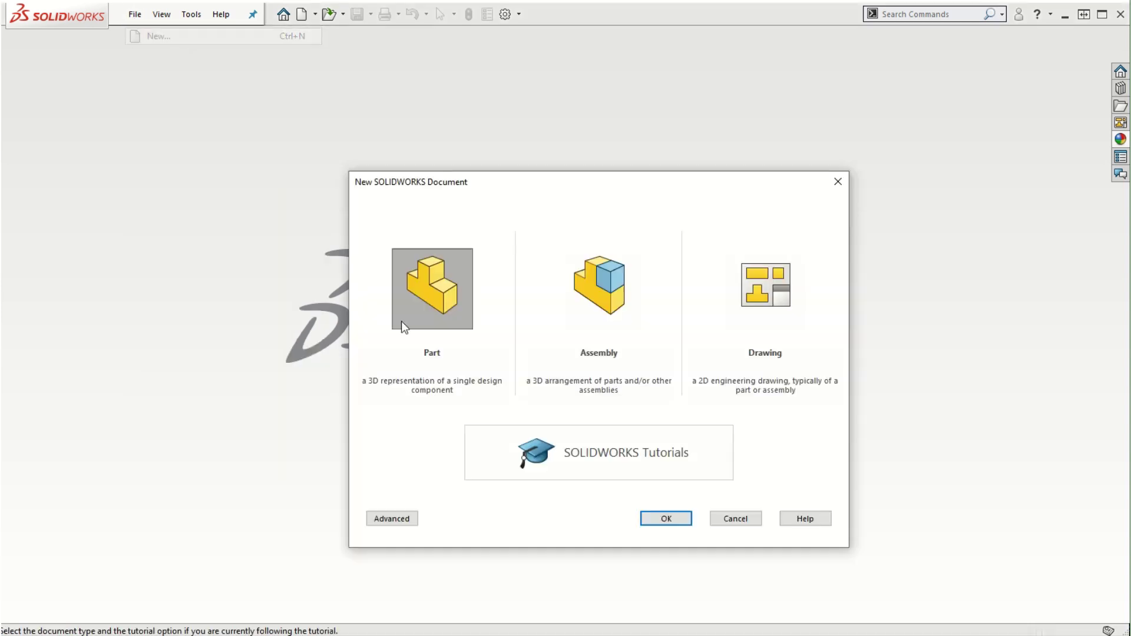
{"action": "left_click", "coordinate": [659, 521]}
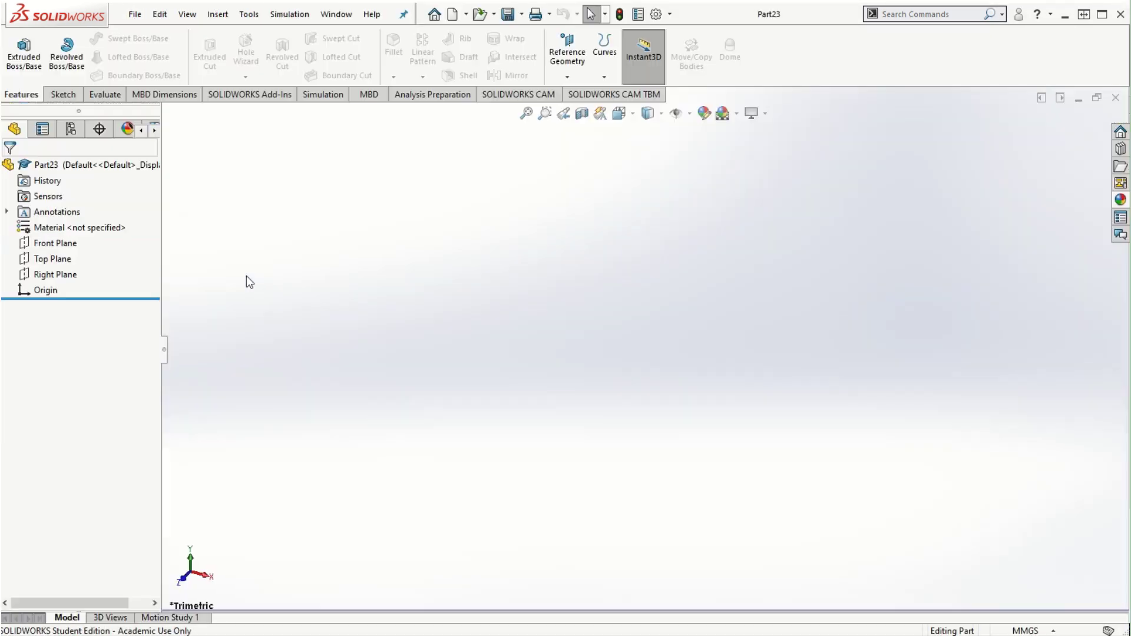
Step: Sketch a center rectangle about 283 mm by 147 mm on the Front Plane, centered on the origin
{"action": "left_click", "coordinate": [31, 243]}
{"action": "left_click", "coordinate": [34, 222]}
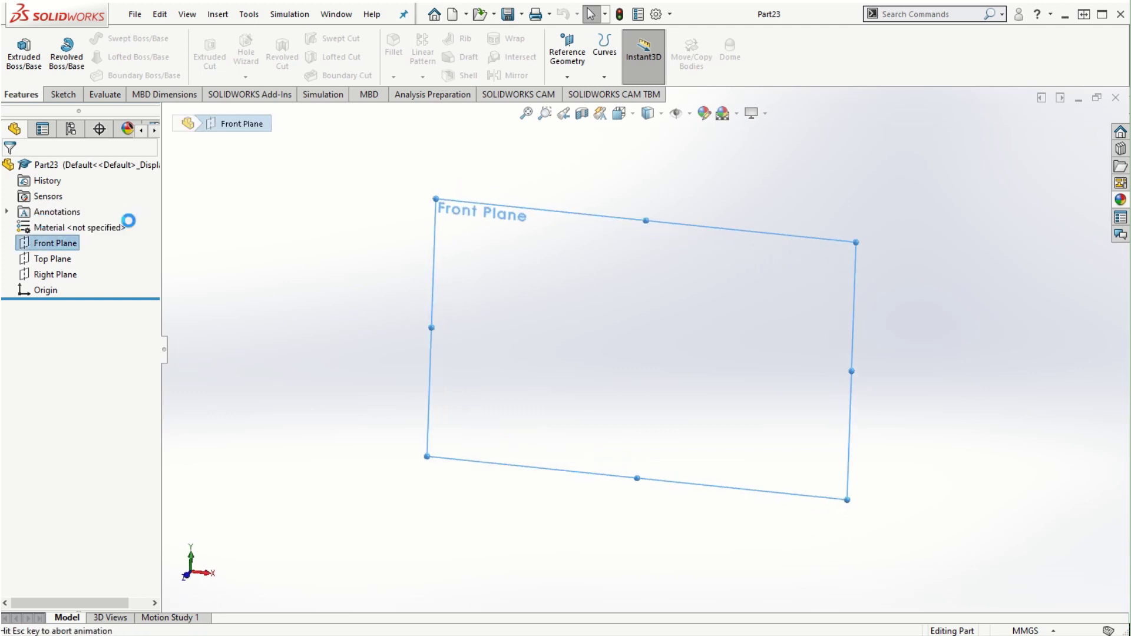
{"action": "left_click", "coordinate": [92, 57]}
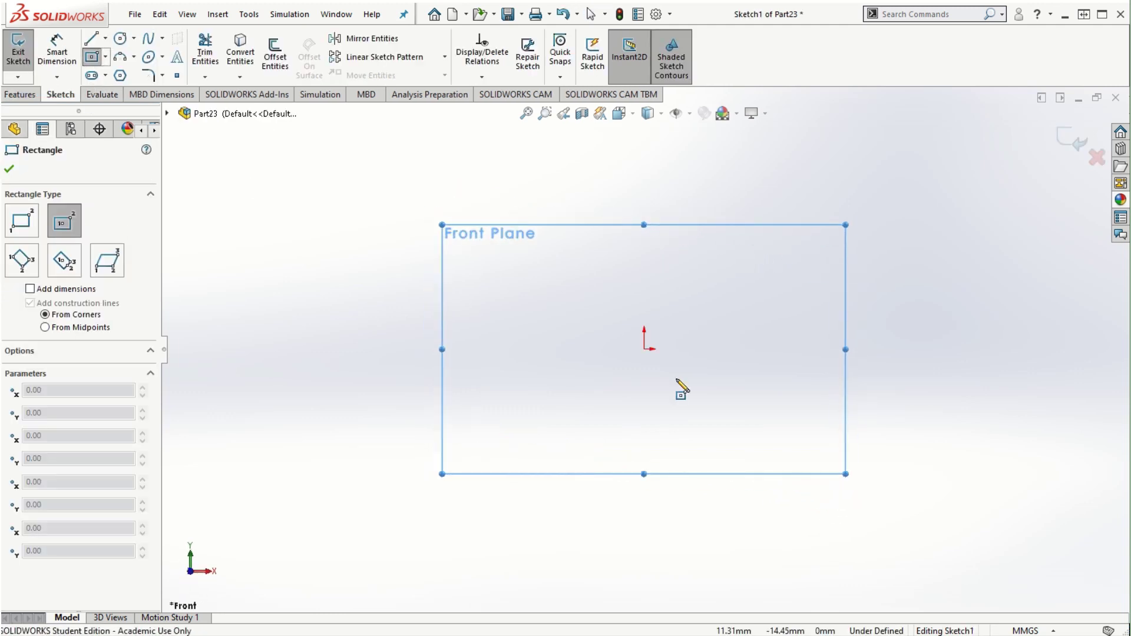
{"action": "left_click", "coordinate": [644, 349]}
{"action": "left_click", "coordinate": [778, 428]}
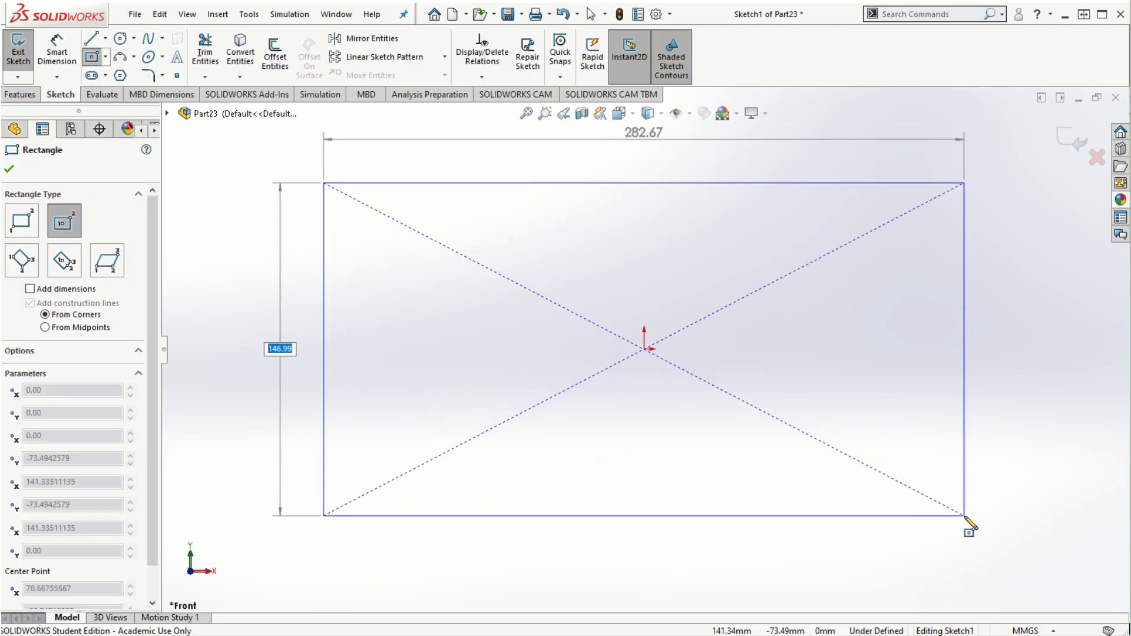
{"action": "left_click", "coordinate": [965, 515]}
{"action": "left_click", "coordinate": [8, 169]}
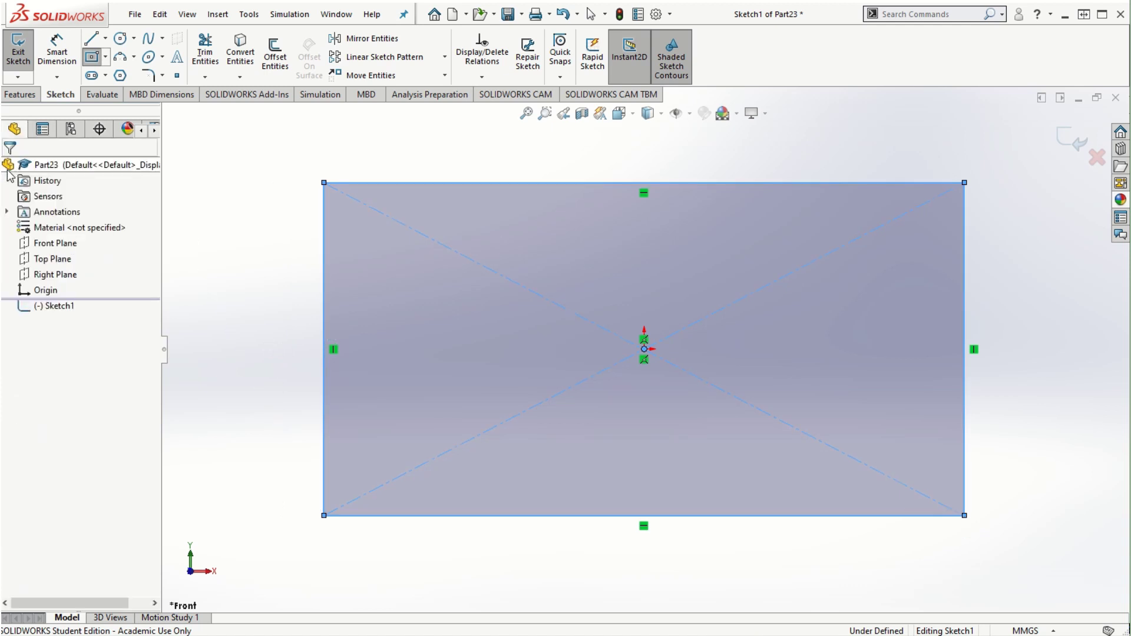
Step: Extrude the rectangle 10 mm with a Blind end condition to form a plate
{"action": "left_click", "coordinate": [21, 94]}
{"action": "left_click", "coordinate": [24, 54]}
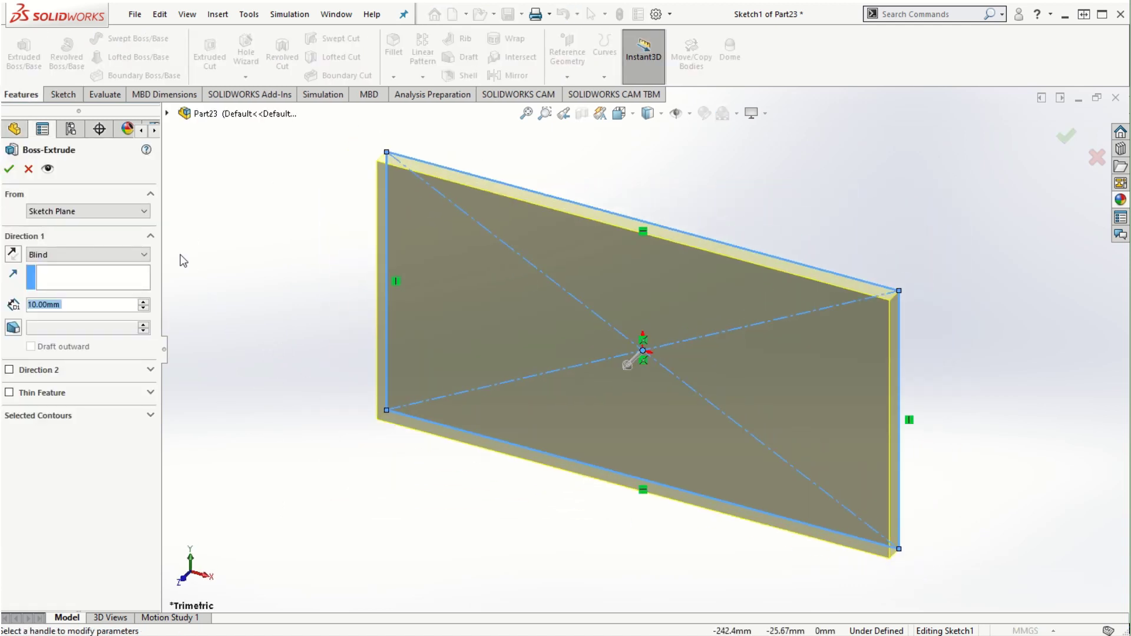
{"action": "left_click", "coordinate": [9, 170]}
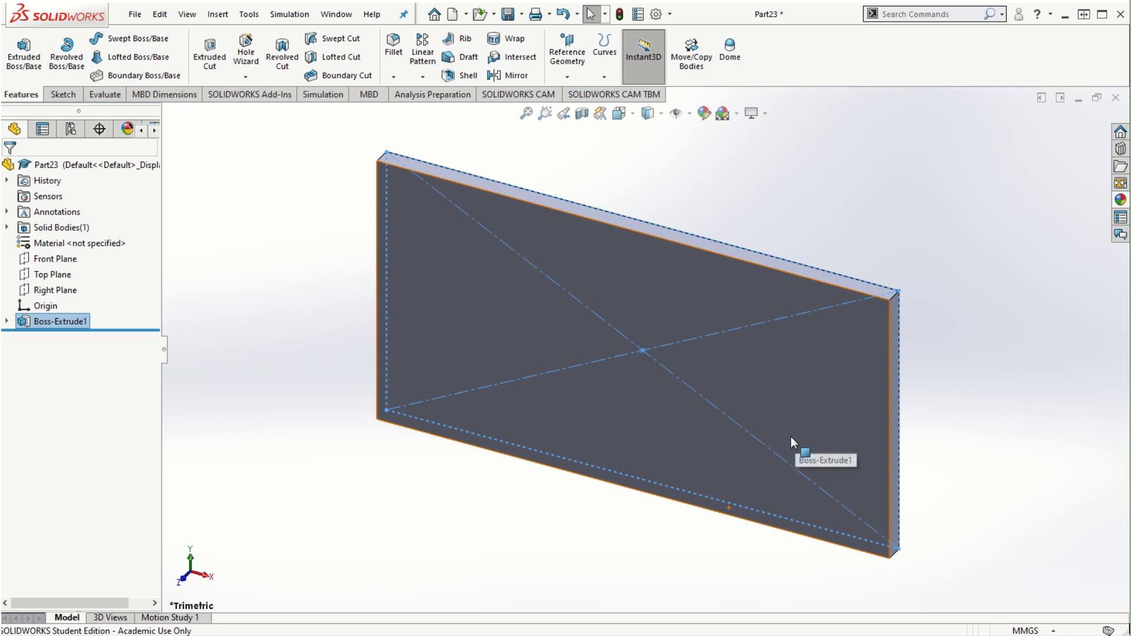
Step: Sketch a circle about 13 mm in radius on the plate's front face, near its upper-left corner
{"action": "left_click", "coordinate": [503, 263]}
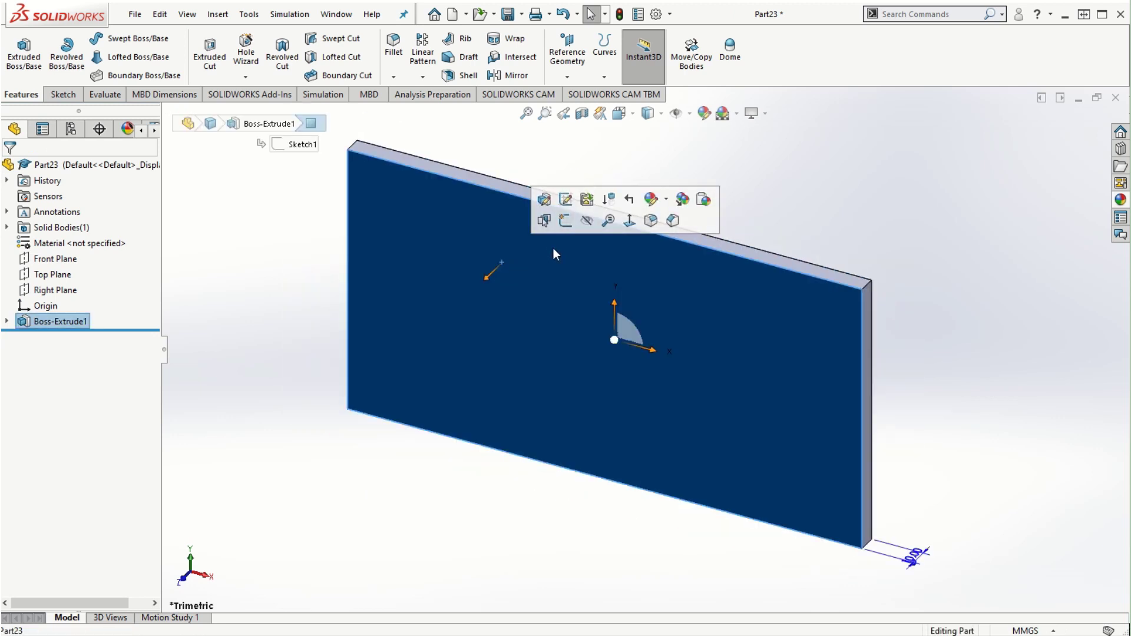
{"action": "left_click", "coordinate": [567, 220]}
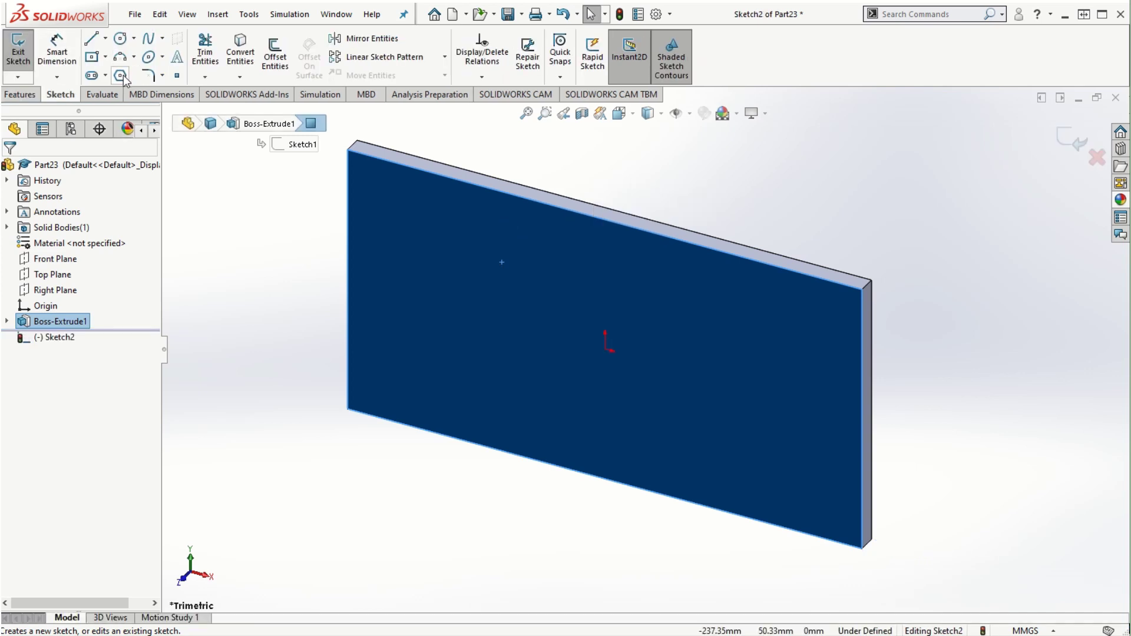
{"action": "left_click", "coordinate": [121, 38]}
{"action": "left_click", "coordinate": [398, 213]}
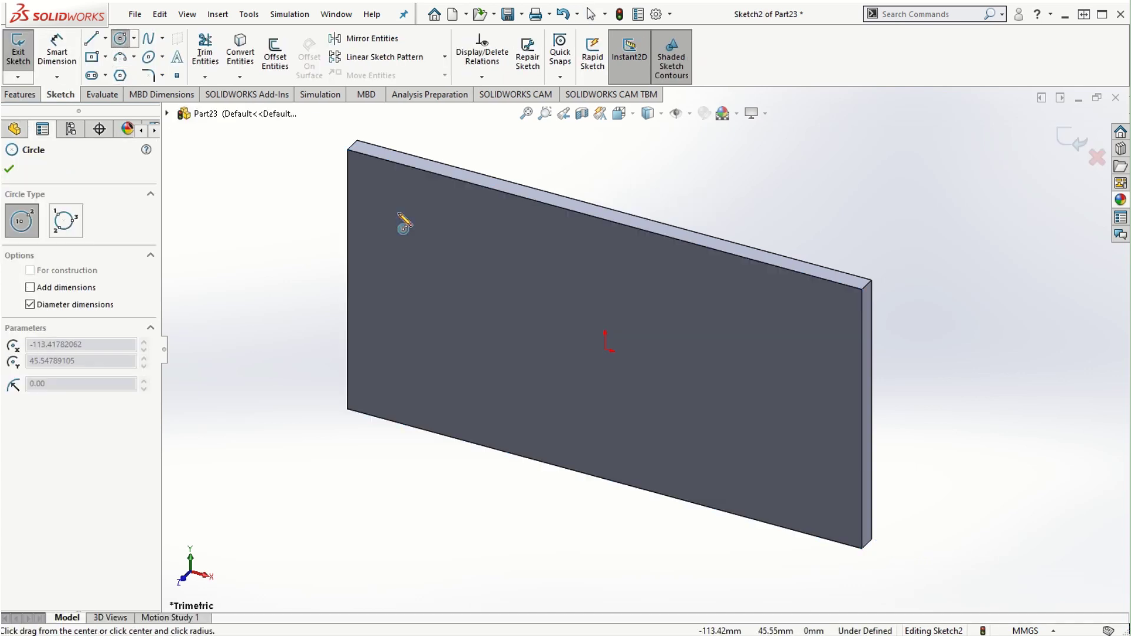
{"action": "left_click", "coordinate": [415, 231]}
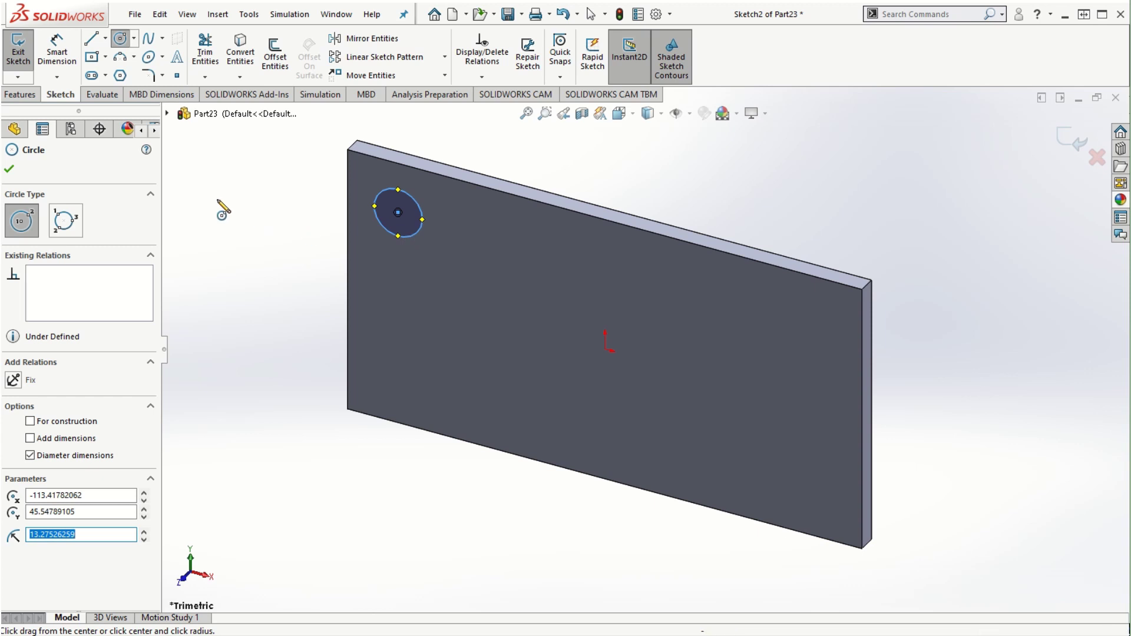
{"action": "left_click", "coordinate": [9, 169]}
Step: Extrude the circle outward from the plate's front face as a short cylindrical boss
{"action": "left_click", "coordinate": [20, 94]}
{"action": "left_click", "coordinate": [23, 53]}
{"action": "left_click", "coordinate": [8, 171]}
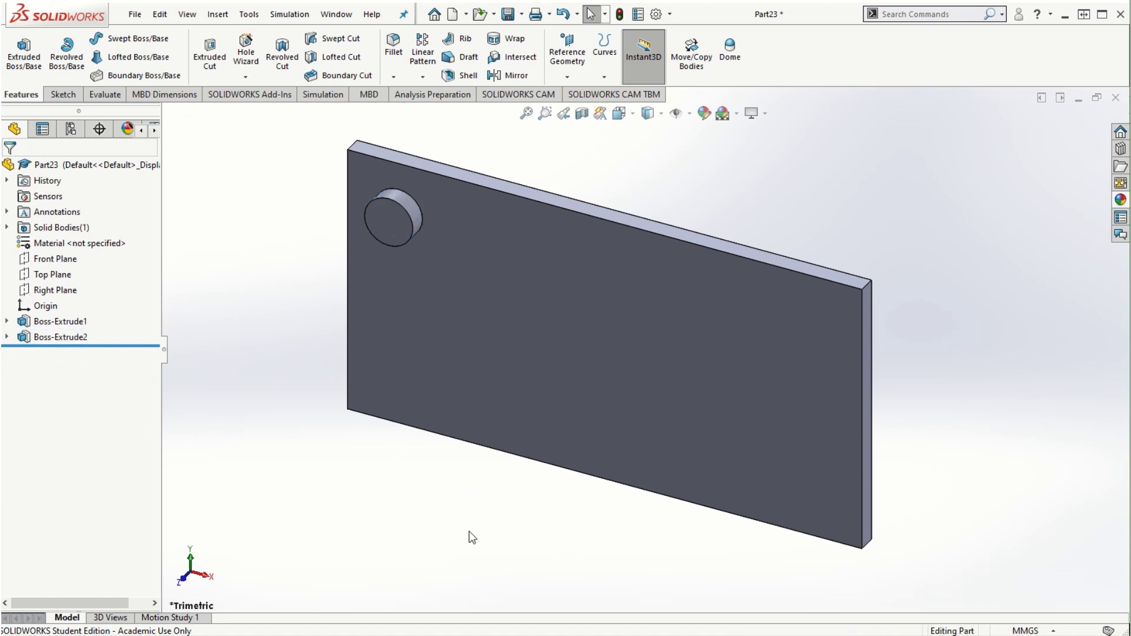
Step: Create a reference coordinate system at the lower-left corner vertex of the plate's face that carries the cylinder
{"action": "middle_click_drag", "start_coordinate": [473, 543], "coordinate": [516, 226]}
{"action": "middle_click_drag", "start_coordinate": [587, 369], "coordinate": [571, 454], "text": "ctrl"}
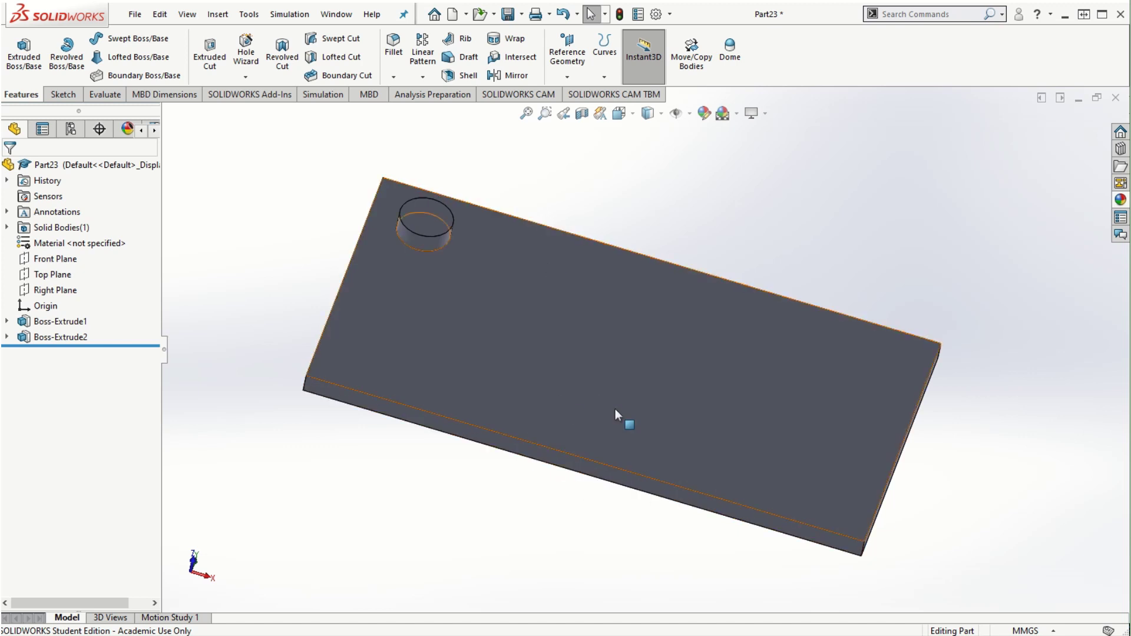
{"action": "left_click", "coordinate": [567, 76]}
{"action": "left_click", "coordinate": [606, 129]}
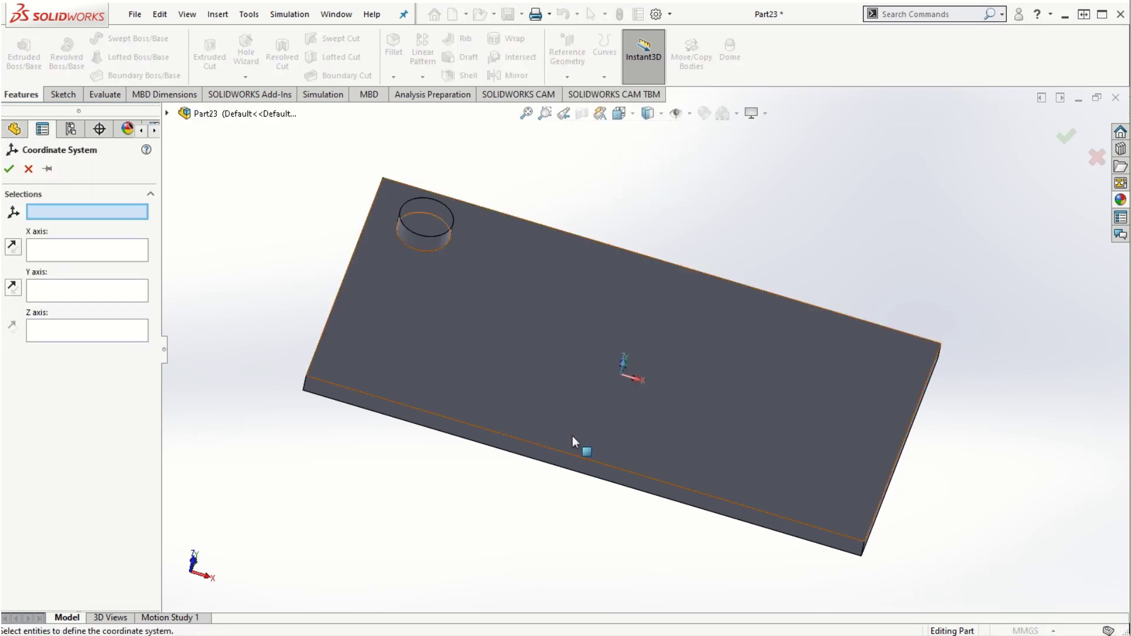
{"action": "left_click", "coordinate": [306, 377]}
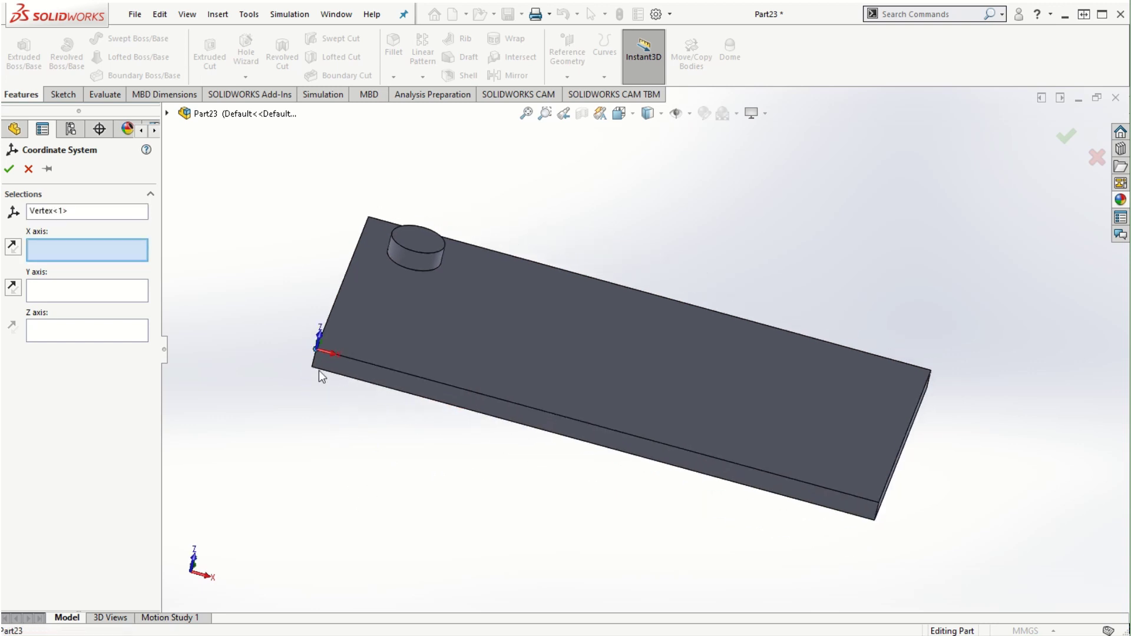
{"action": "scroll", "coordinate": [326, 364], "scroll_direction": "down", "scroll_amount": 6}
{"action": "middle_click_drag", "start_coordinate": [434, 361], "coordinate": [336, 551]}
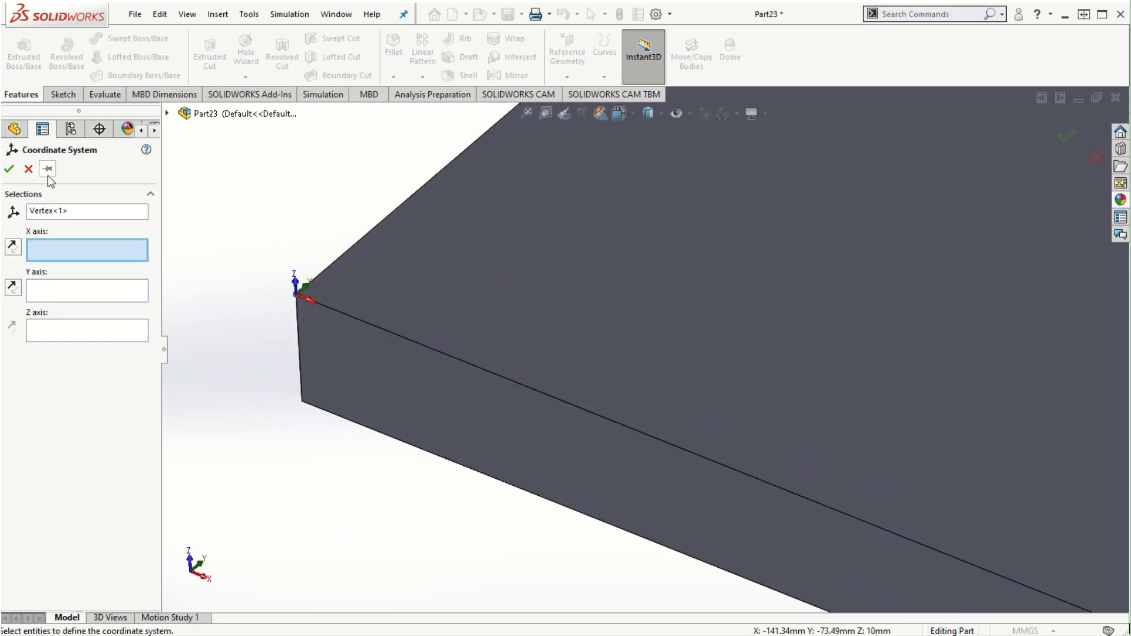
{"action": "left_click", "coordinate": [9, 168]}
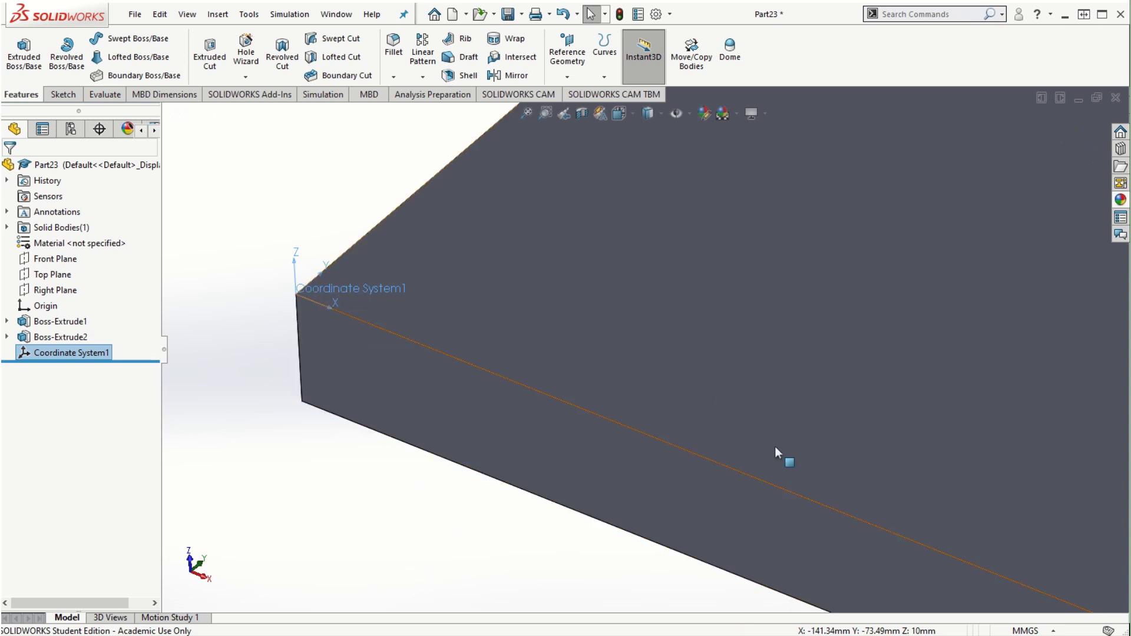
Step: Start a table driven pattern using the plate corner's coordinate system, with the cylindrical boss as the feature to copy and full preview
{"action": "scroll", "coordinate": [847, 446], "scroll_direction": "up", "scroll_amount": 5}
{"action": "scroll", "coordinate": [980, 383], "scroll_direction": "down", "scroll_amount": 3}
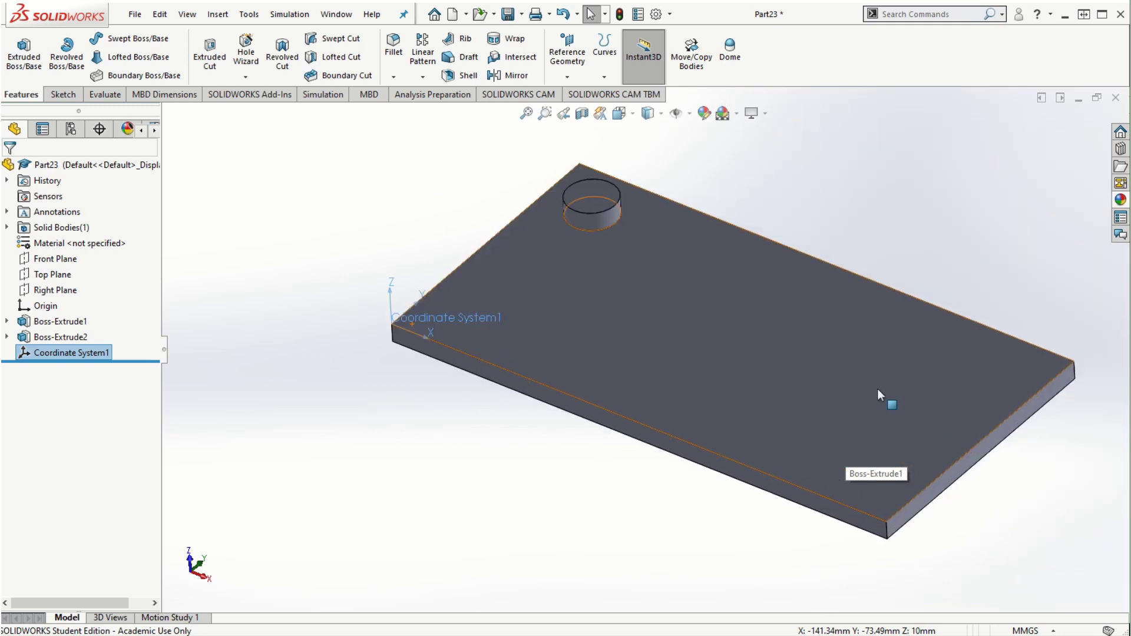
{"action": "middle_click_drag", "start_coordinate": [740, 468], "coordinate": [540, 546]}
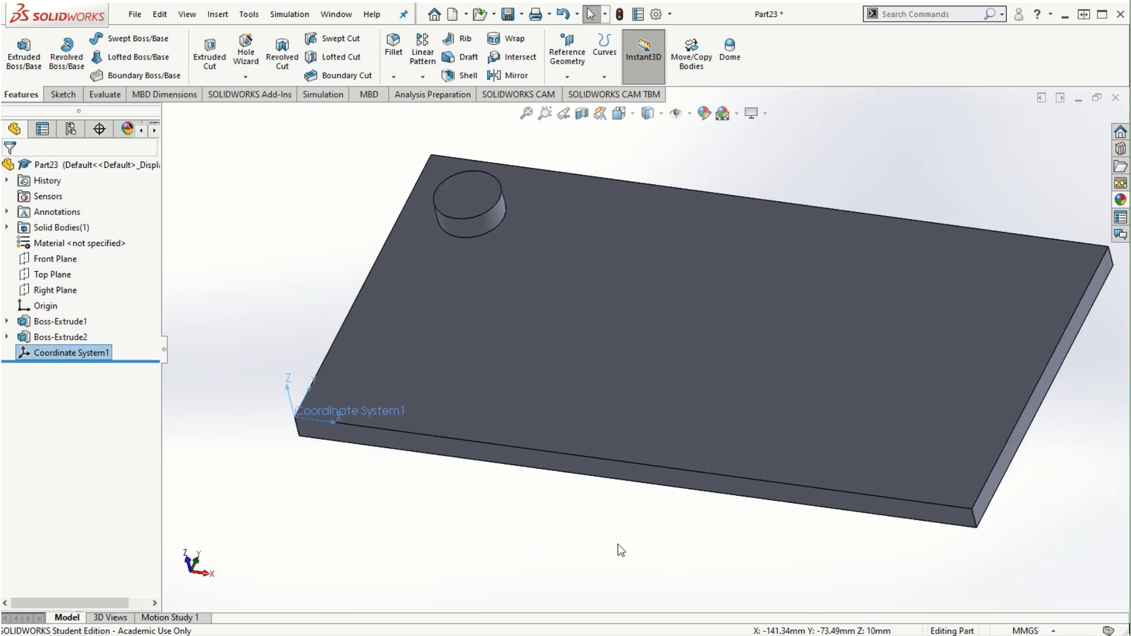
{"action": "key", "text": "f"}
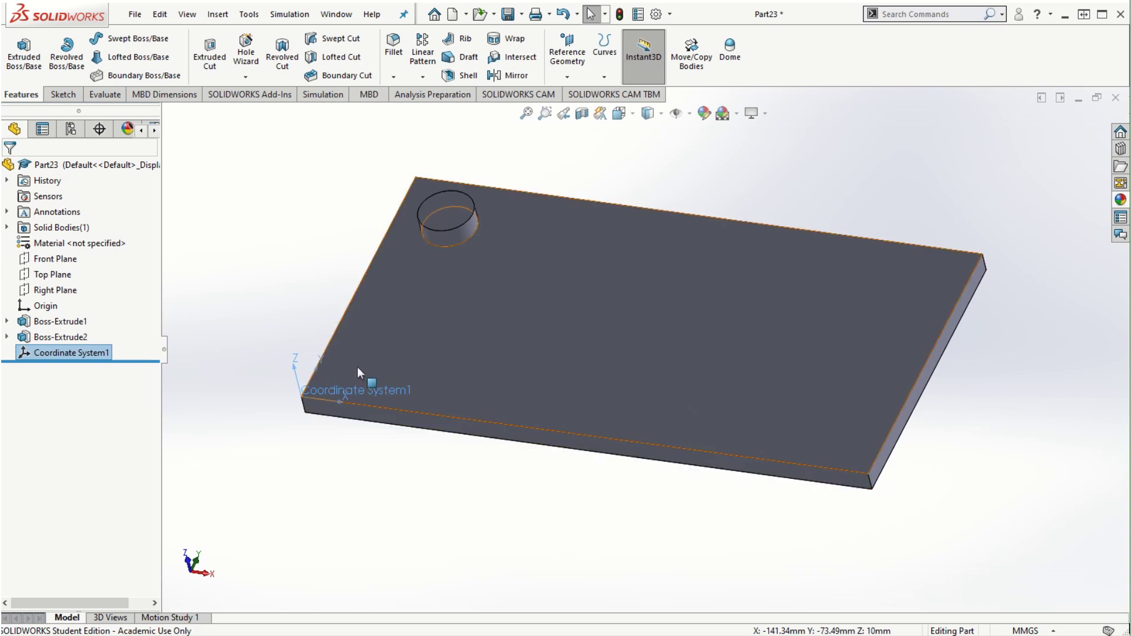
{"action": "left_click", "coordinate": [430, 79]}
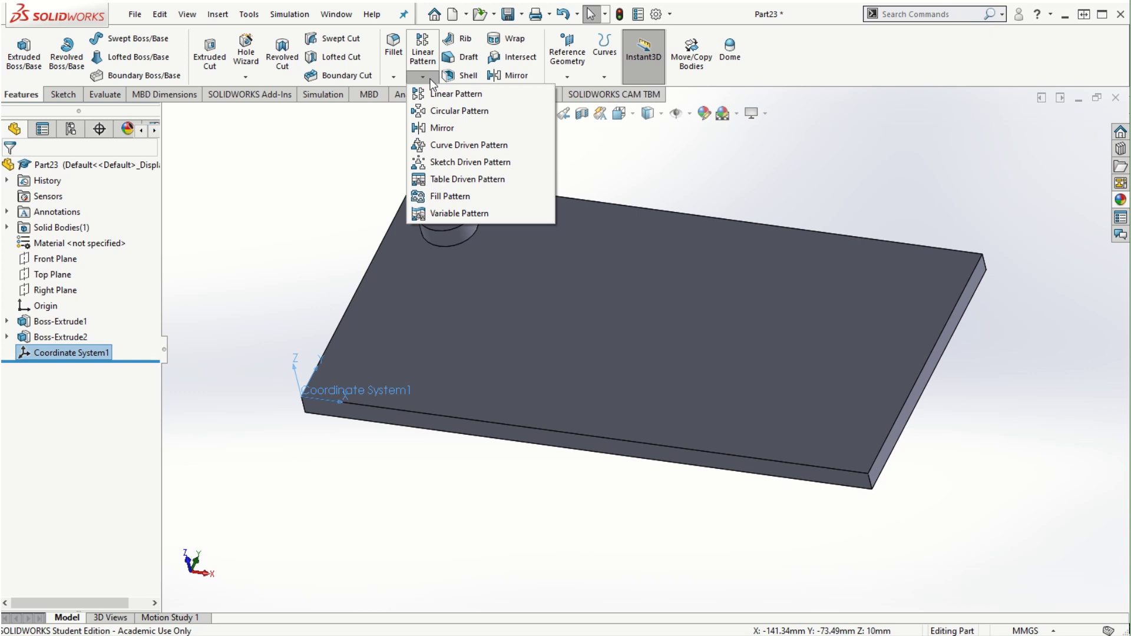
{"action": "left_click", "coordinate": [467, 179]}
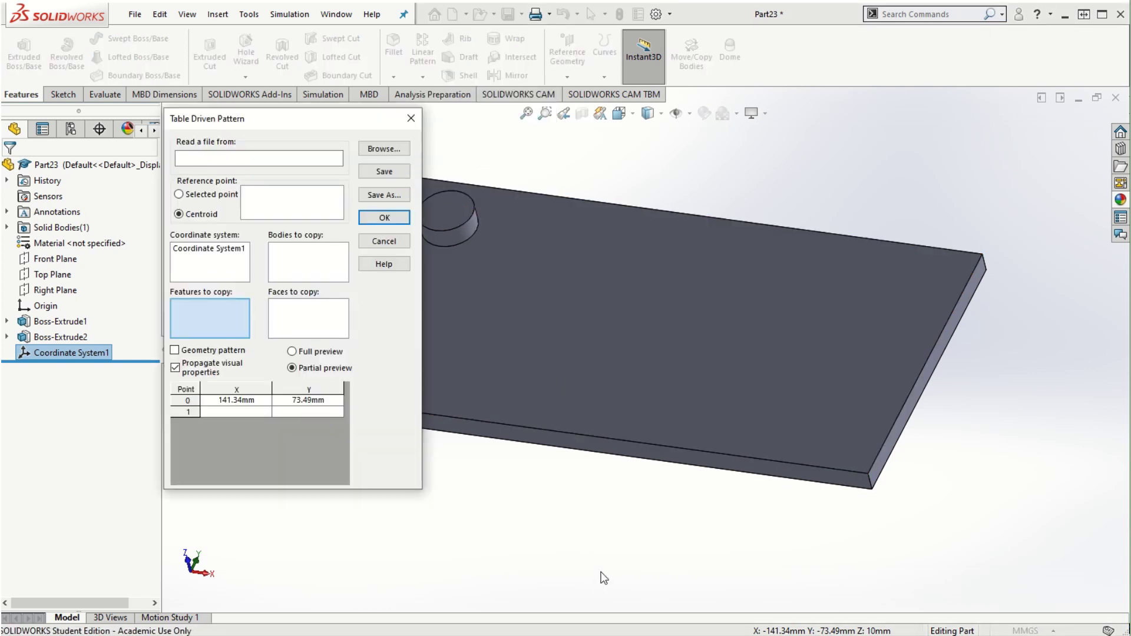
{"action": "middle_click_drag", "start_coordinate": [592, 420], "coordinate": [626, 462]}
{"action": "scroll", "coordinate": [623, 455], "scroll_direction": "up", "scroll_amount": 3}
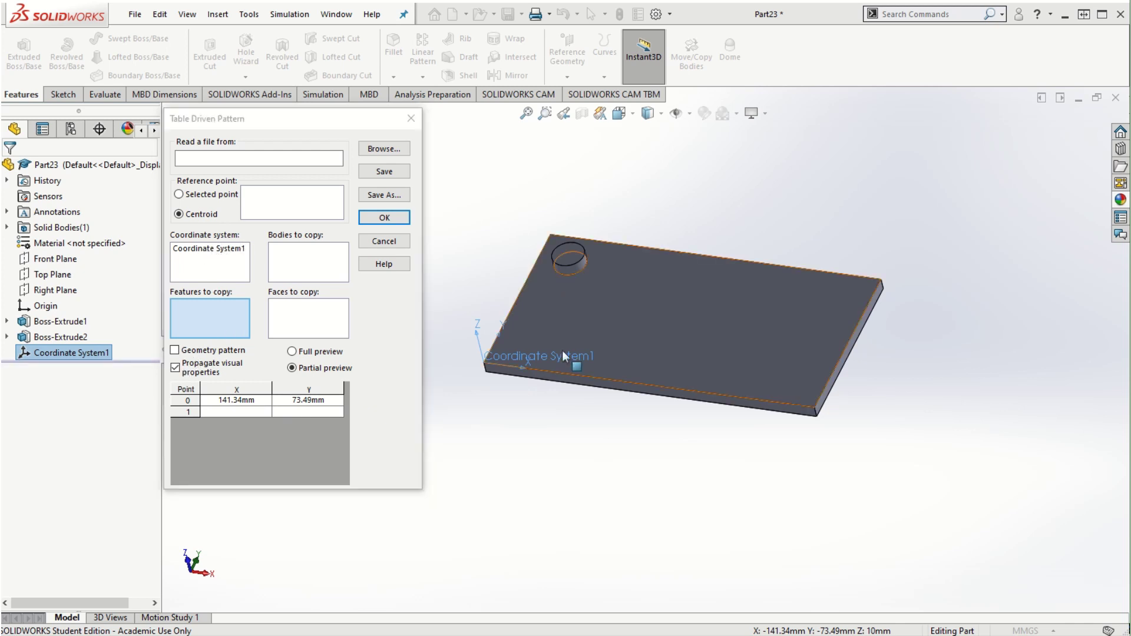
{"action": "left_click", "coordinate": [218, 251]}
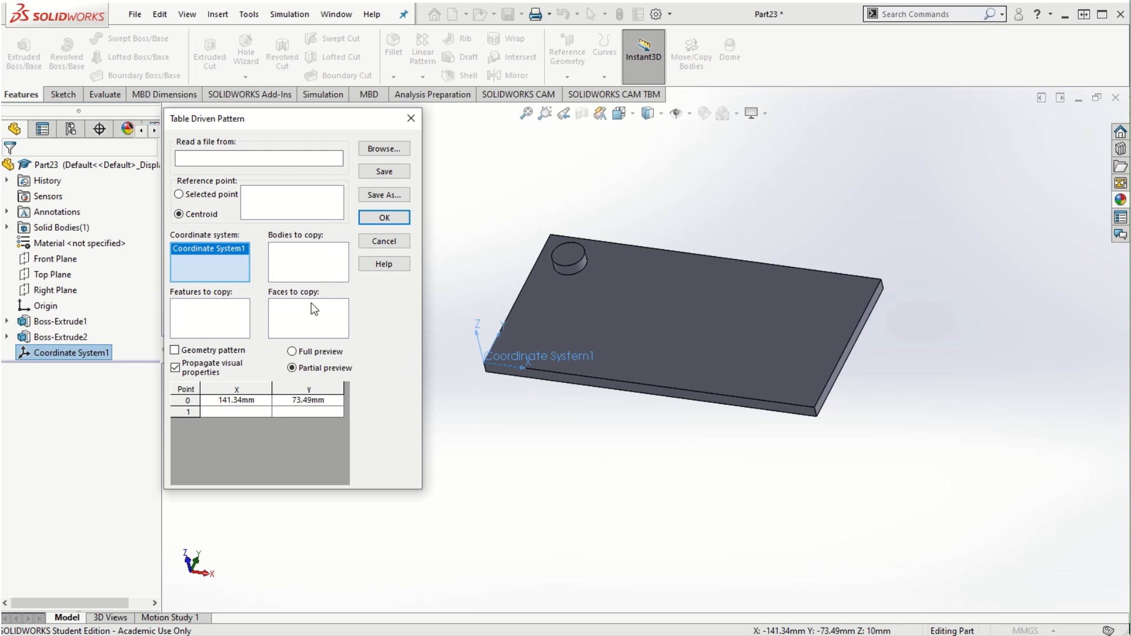
{"action": "left_click", "coordinate": [198, 317]}
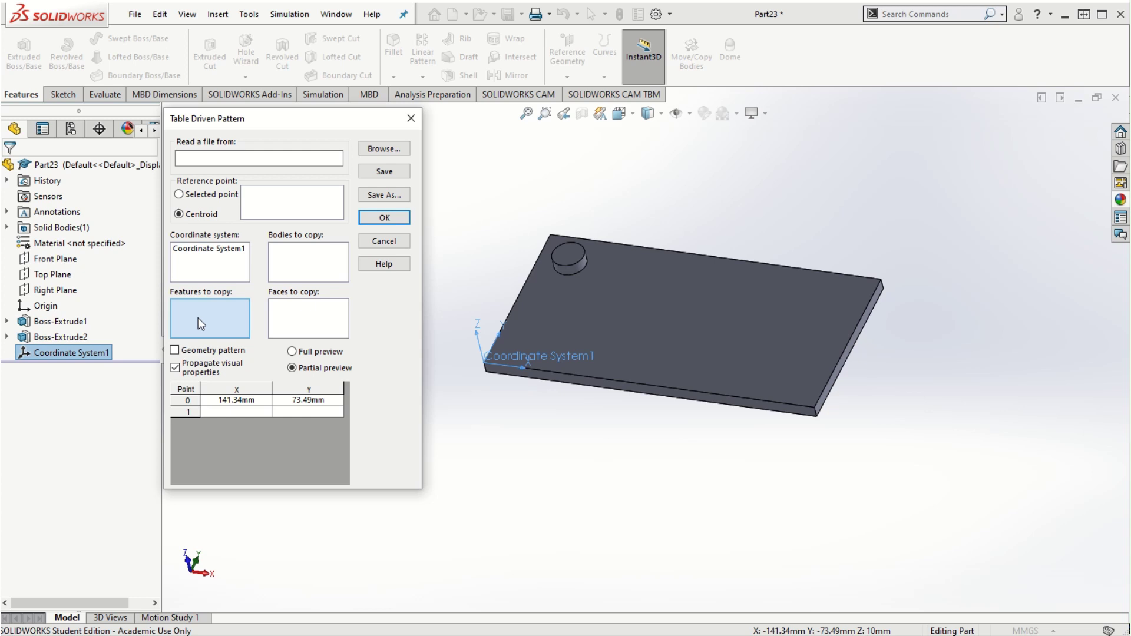
{"action": "left_click", "coordinate": [572, 264]}
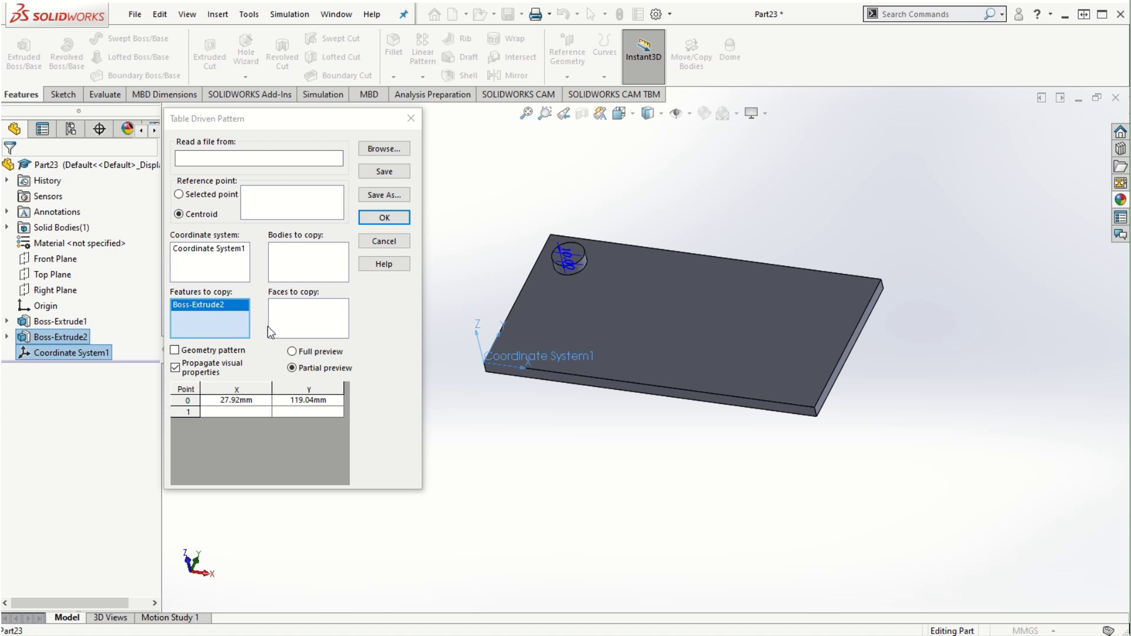
{"action": "left_click", "coordinate": [293, 354]}
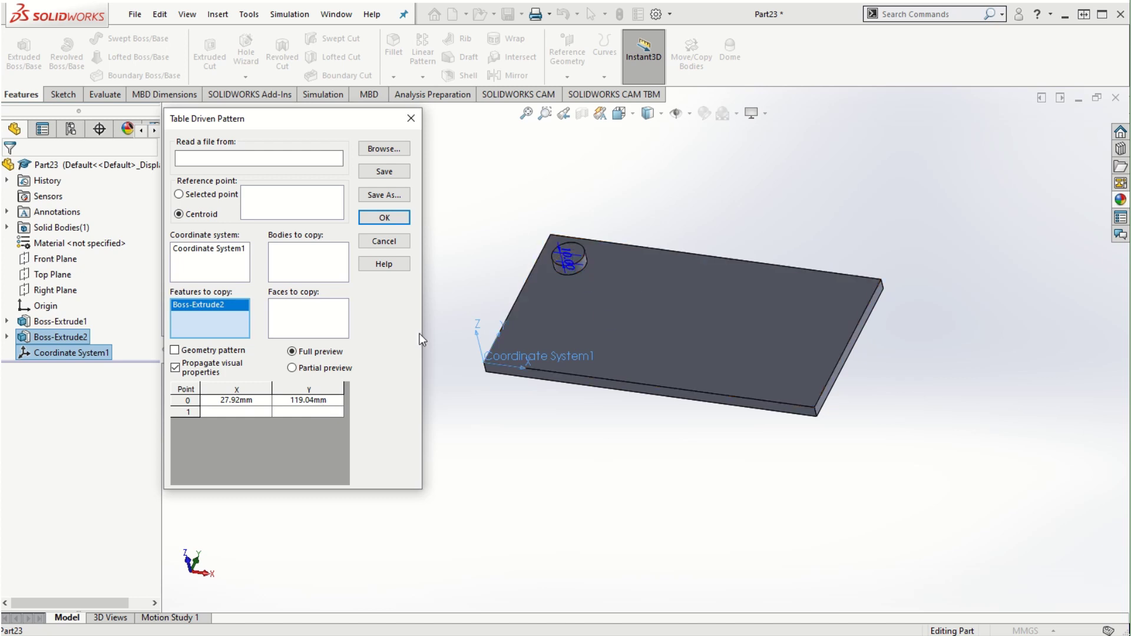
Step: Define pattern point 1 at X 20 mm and Y 40 mm
{"action": "left_click", "coordinate": [239, 412]}
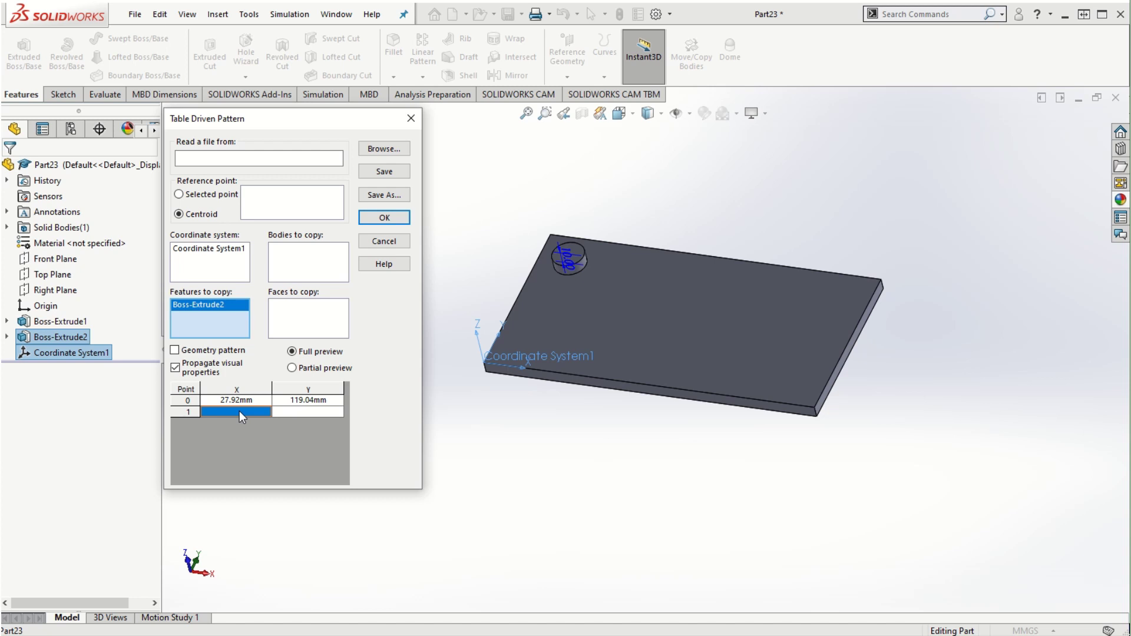
{"action": "left_click", "coordinate": [239, 411]}
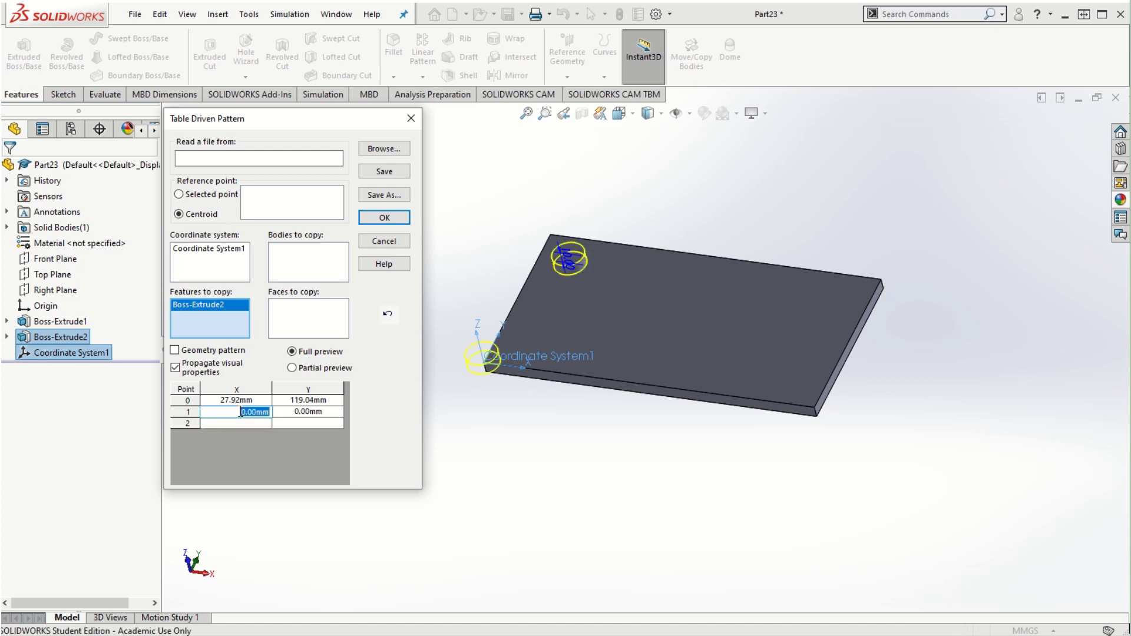
{"action": "type", "text": "20"}
{"action": "left_click", "coordinate": [318, 412]}
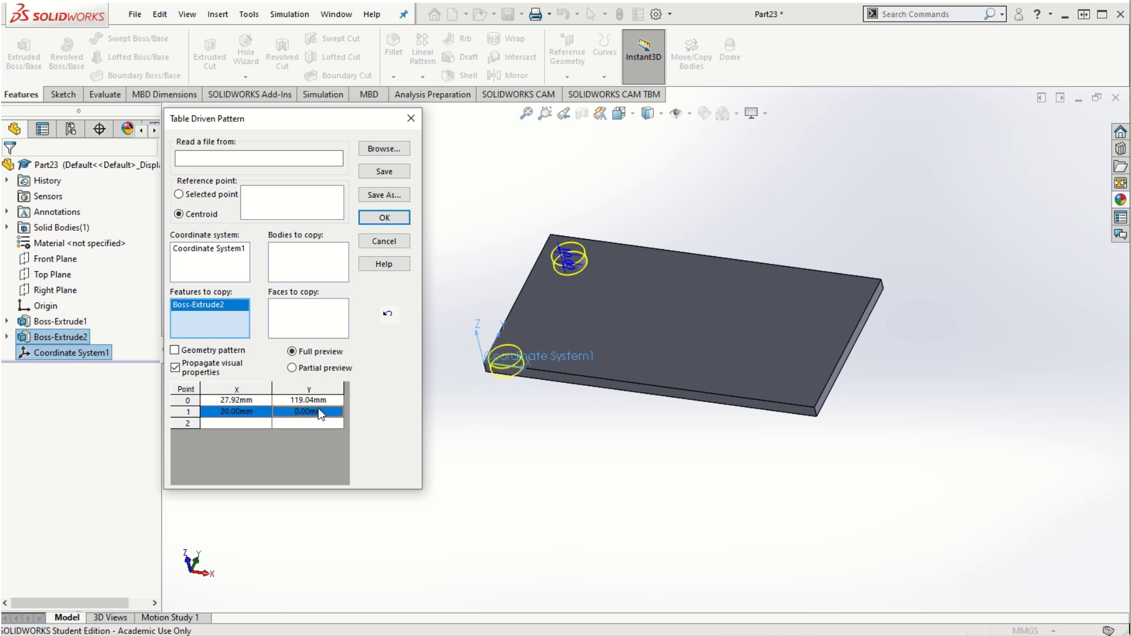
{"action": "left_click", "coordinate": [318, 411]}
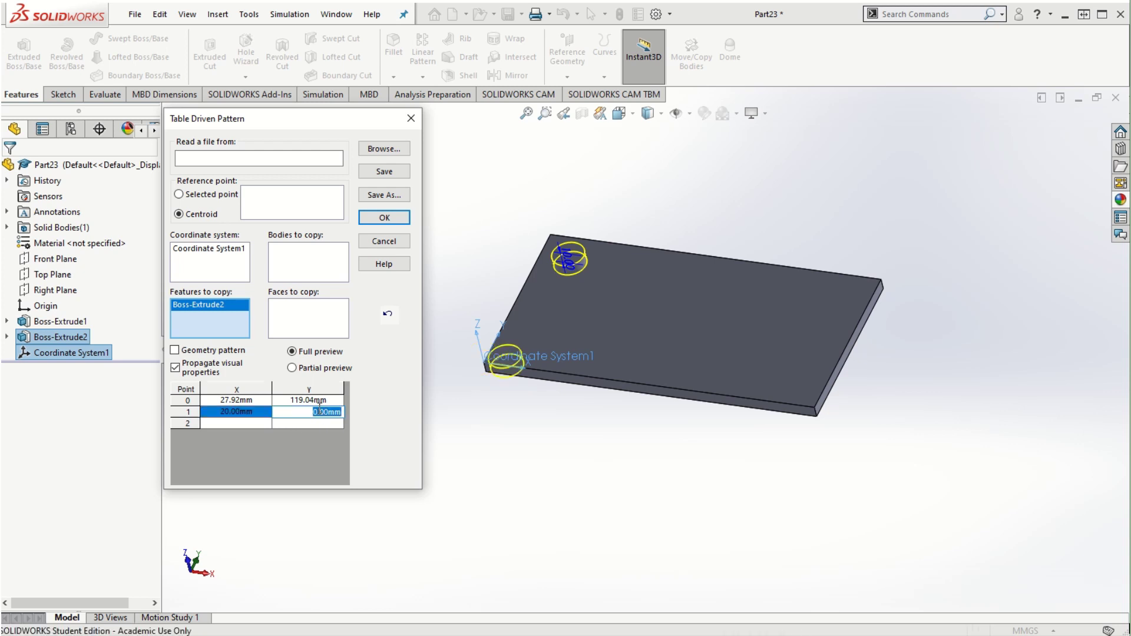
{"action": "type", "text": "40"}
Step: Define pattern point 2 at X 60 mm and Y 40 mm
{"action": "left_click", "coordinate": [257, 423]}
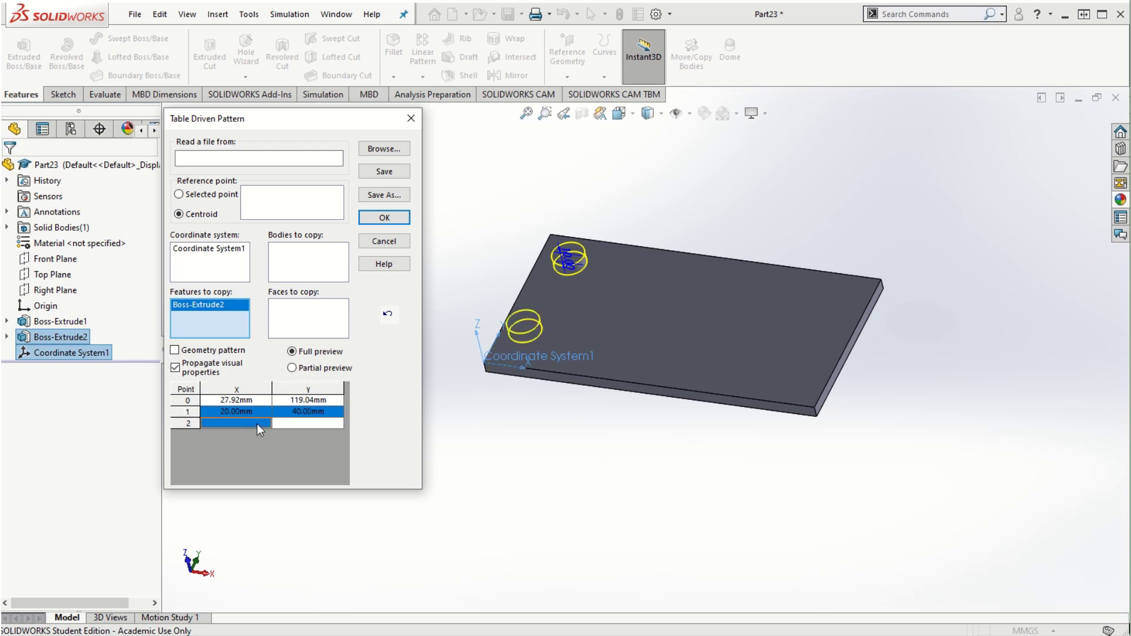
{"action": "left_click", "coordinate": [251, 422]}
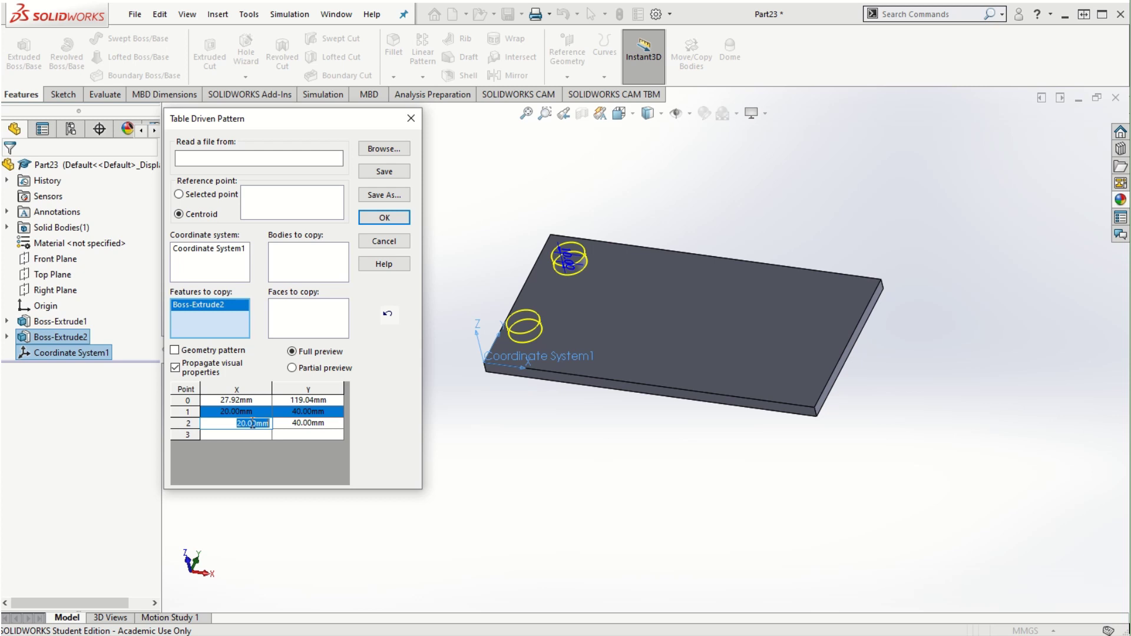
{"action": "type", "text": "40"}
{"action": "left_click", "coordinate": [299, 423]}
{"action": "left_click", "coordinate": [298, 423]}
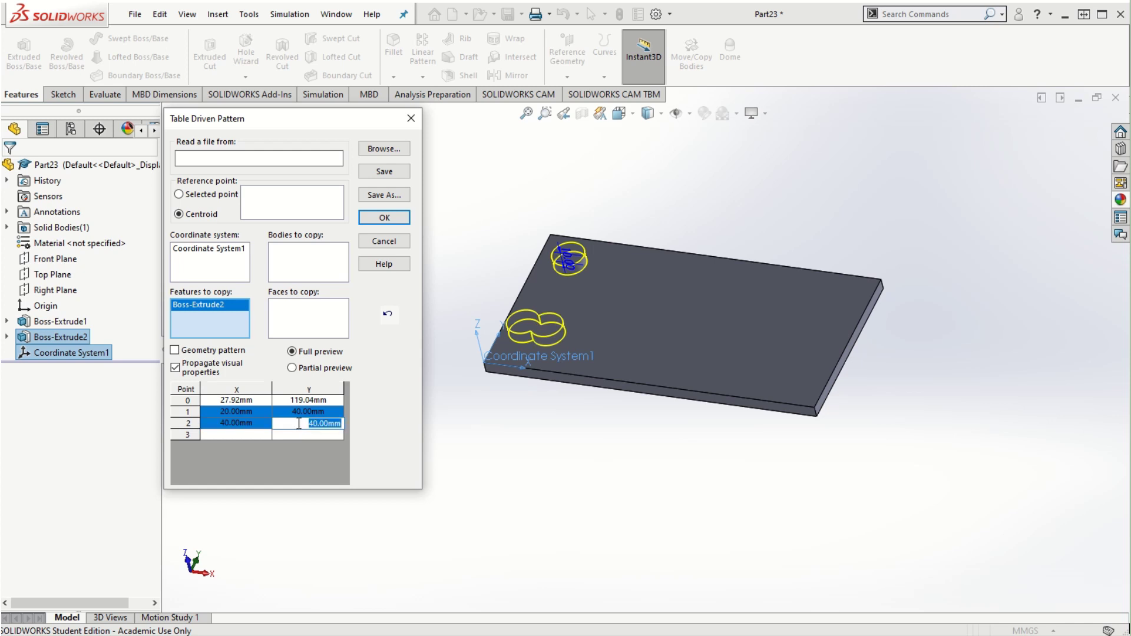
{"action": "left_click", "coordinate": [236, 422]}
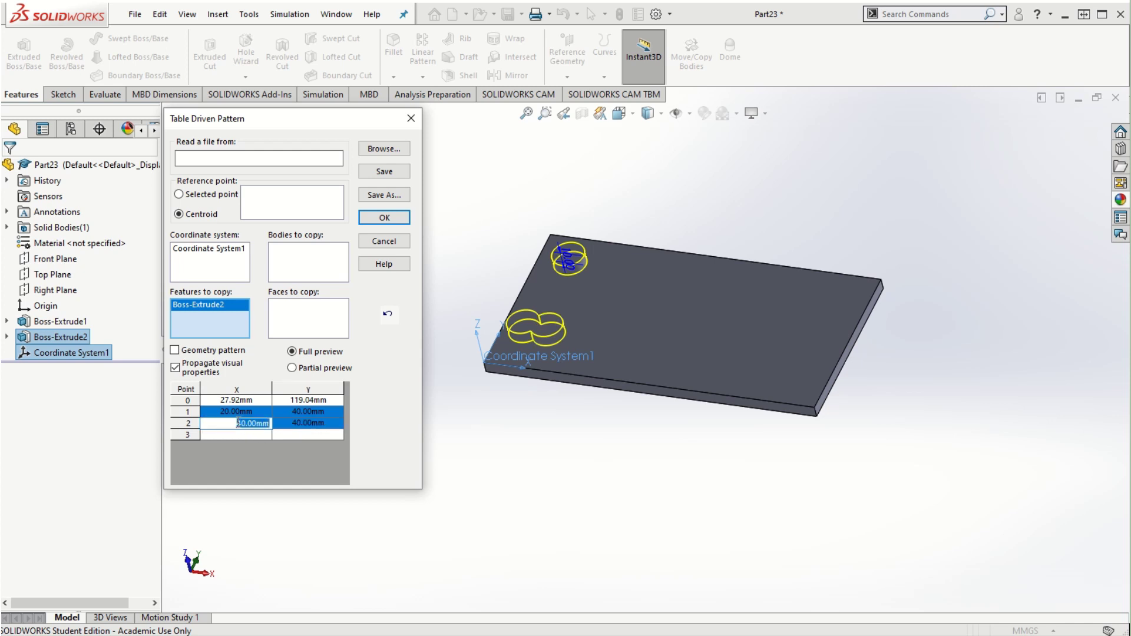
{"action": "type", "text": "60"}
Step: Add pattern point 3 at X 80 mm and Y 40 mm
{"action": "left_click", "coordinate": [264, 436]}
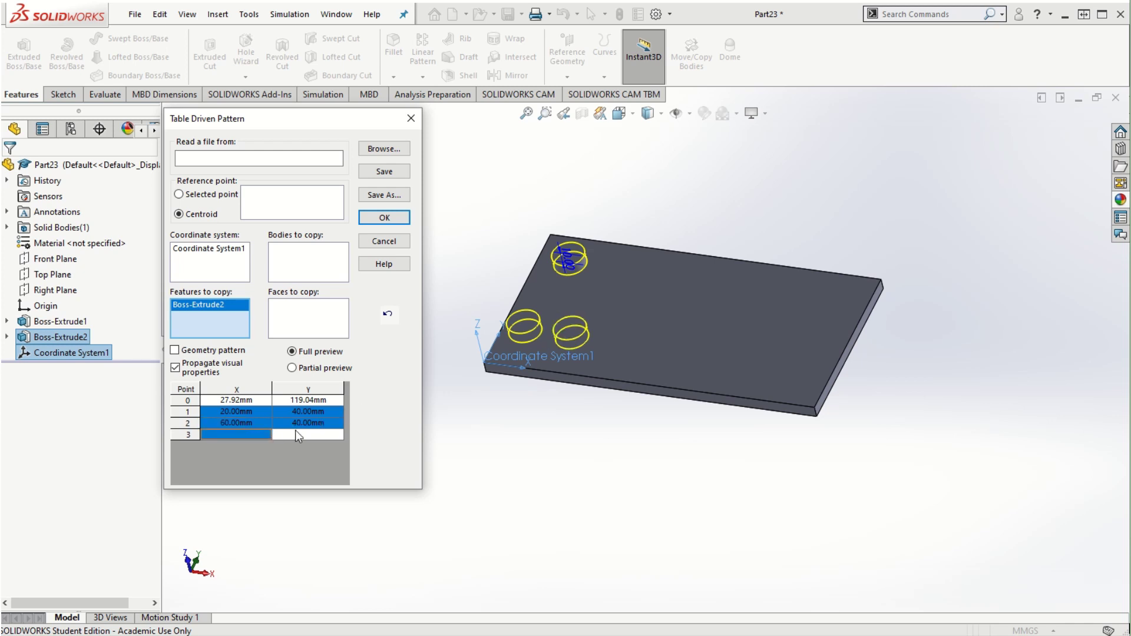
{"action": "left_click", "coordinate": [247, 435]}
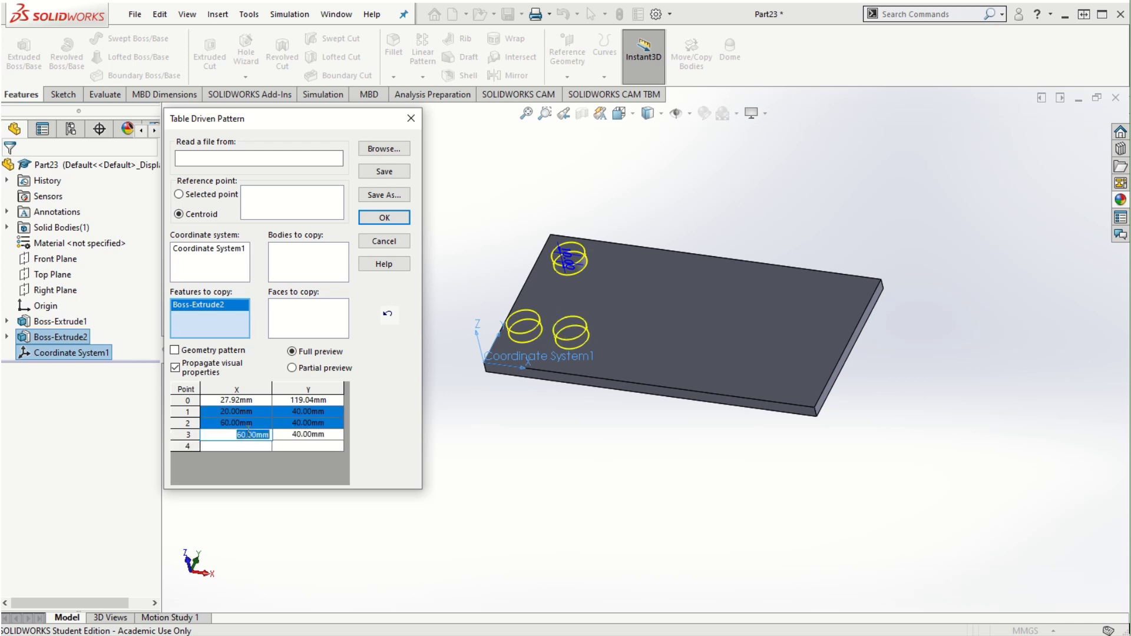
{"action": "type", "text": "80"}
Step: Add pattern point 4 at X 140 mm and Y 60 mm, and set point 3's X to 100 mm
{"action": "left_click", "coordinate": [253, 446]}
{"action": "left_click", "coordinate": [253, 446]}
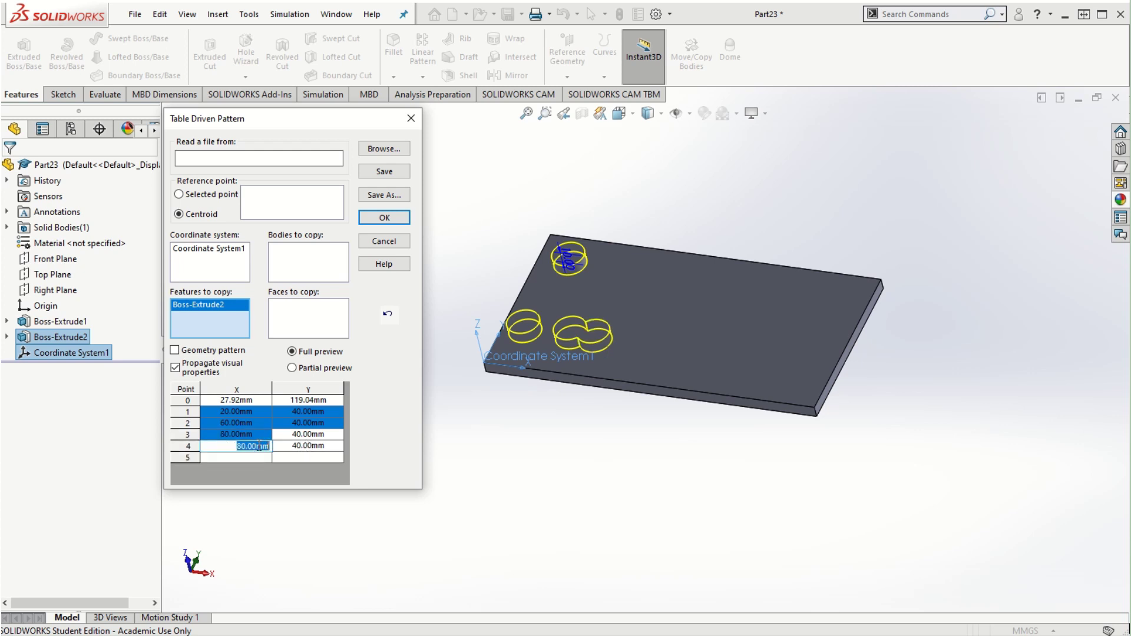
{"action": "left_click", "coordinate": [306, 444]}
{"action": "left_click", "coordinate": [305, 444]}
{"action": "type", "text": "60"}
{"action": "key", "text": "Return"}
{"action": "left_click", "coordinate": [245, 446]}
{"action": "left_click", "coordinate": [245, 446]}
{"action": "type", "text": "10"}
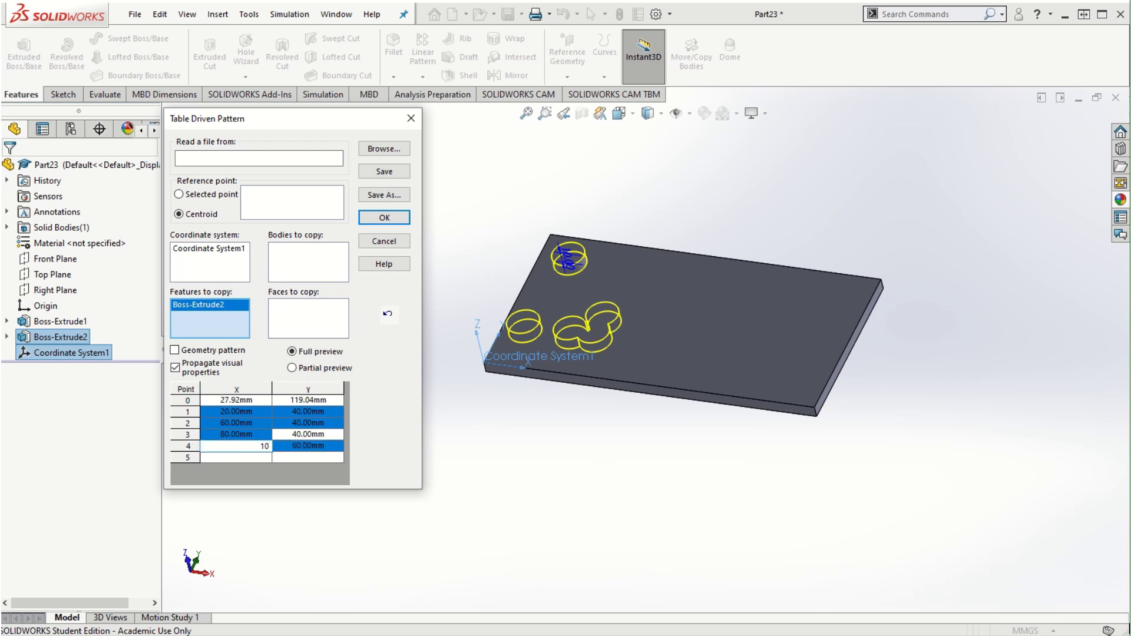
{"action": "key", "text": "Return"}
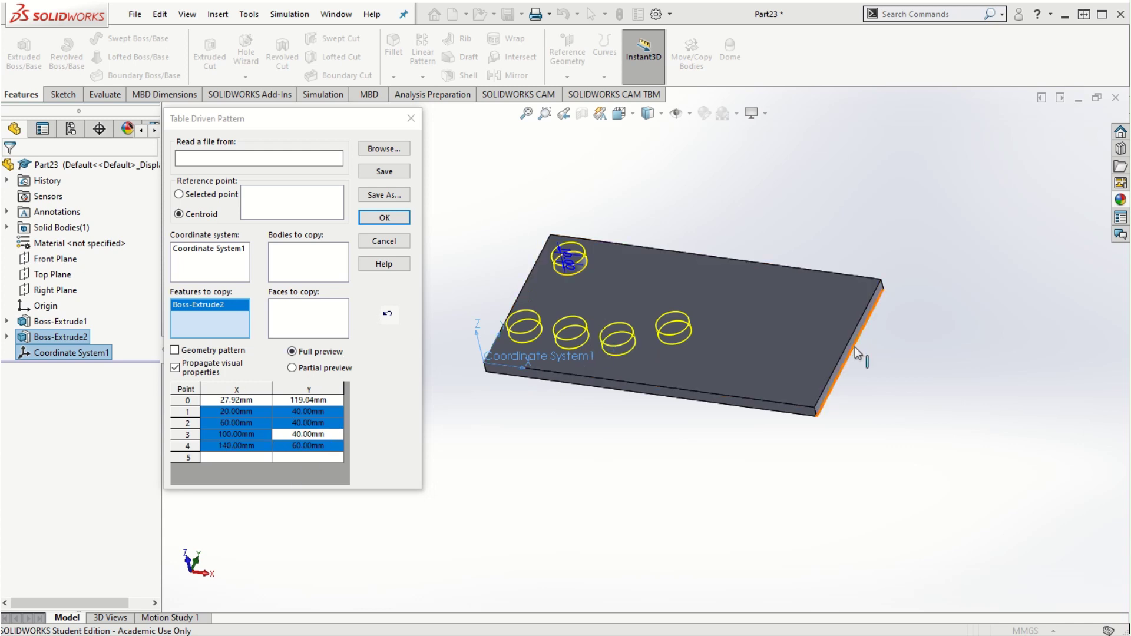
Step: Create the table driven pattern of the cylindrical boss from the four defined points
{"action": "scroll", "coordinate": [564, 307], "scroll_direction": "down", "scroll_amount": 3}
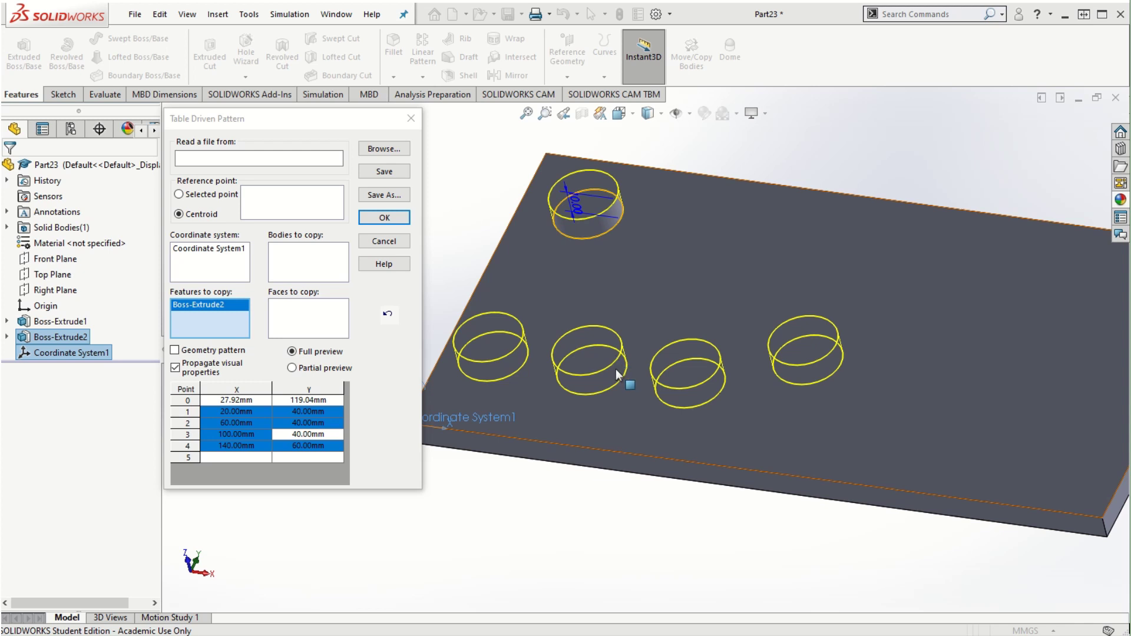
{"action": "scroll", "coordinate": [730, 434], "scroll_direction": "up", "scroll_amount": 3}
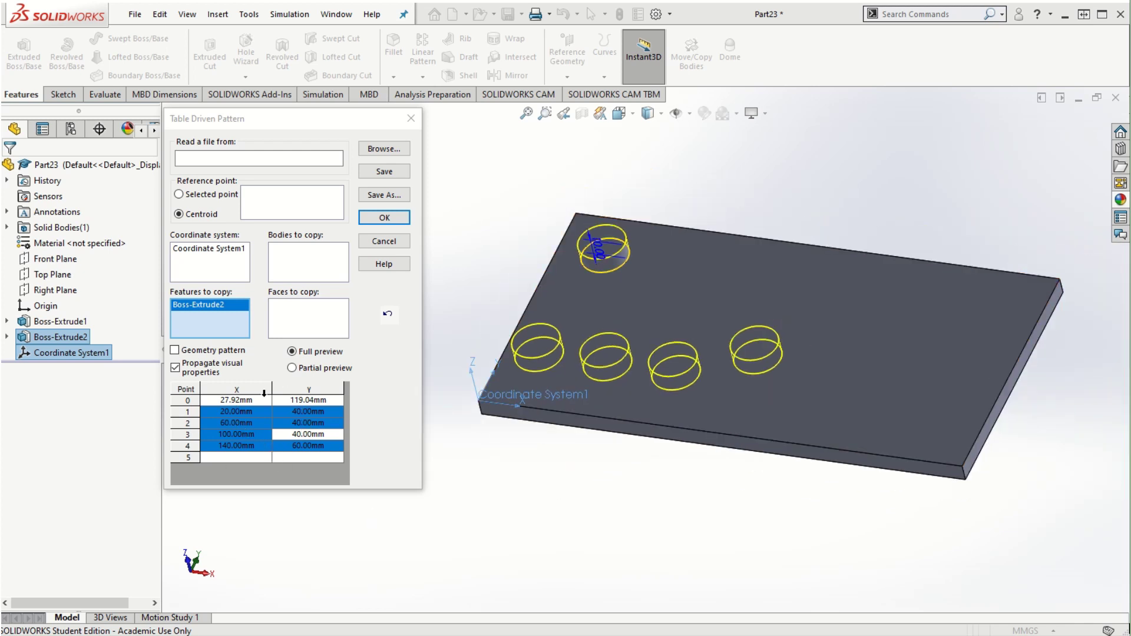
{"action": "left_click", "coordinate": [383, 218]}
Step: Examine the patterned cylinders on the plate from several angles
{"action": "middle_click_drag", "start_coordinate": [662, 508], "coordinate": [690, 450]}
{"action": "scroll", "coordinate": [745, 365], "scroll_direction": "down", "scroll_amount": 5}
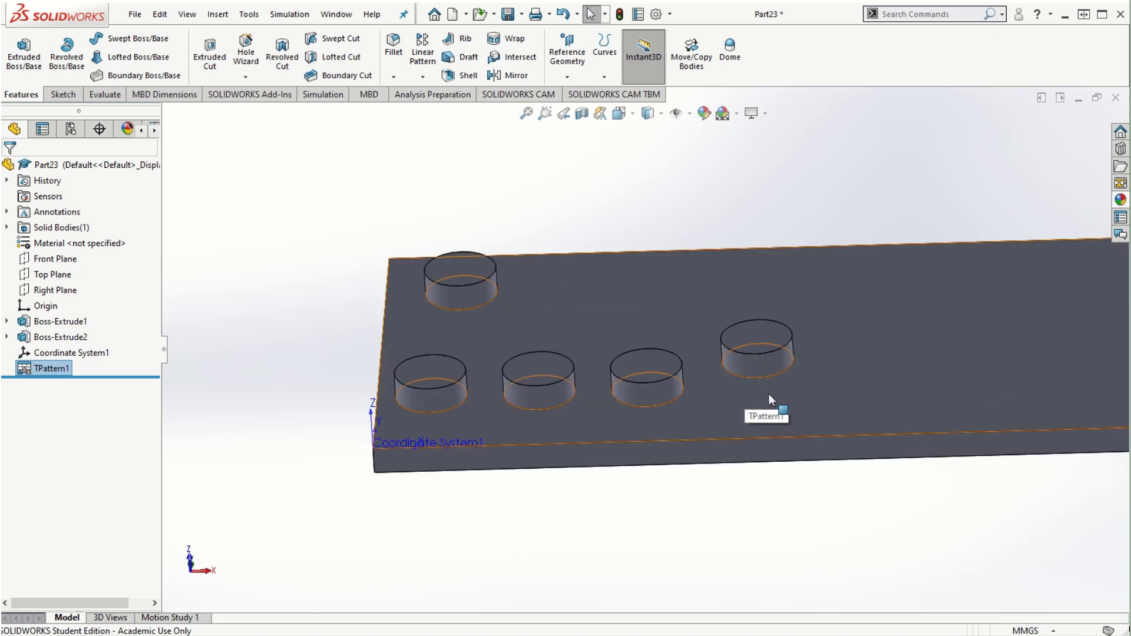
{"action": "middle_click_drag", "start_coordinate": [768, 394], "coordinate": [688, 487]}
{"action": "scroll", "coordinate": [646, 386], "scroll_direction": "down", "scroll_amount": 2}
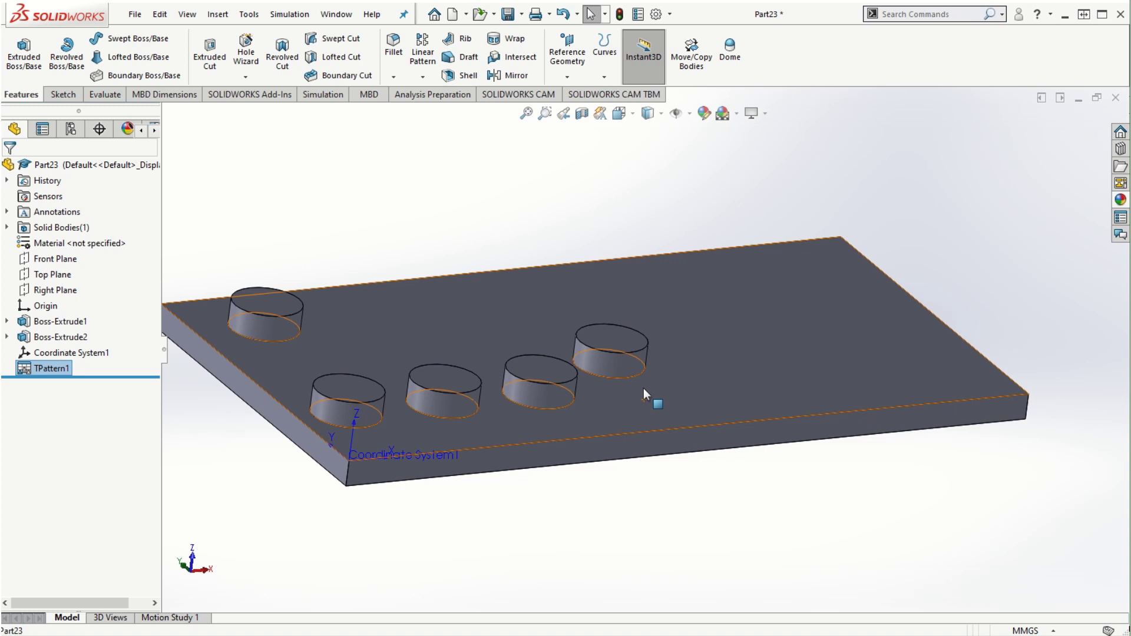
{"action": "middle_click_drag", "start_coordinate": [631, 505], "coordinate": [697, 429]}
{"action": "scroll", "coordinate": [626, 435], "scroll_direction": "up", "scroll_amount": 3}
{"action": "scroll", "coordinate": [627, 369], "scroll_direction": "down", "scroll_amount": 2}
{"action": "scroll", "coordinate": [646, 369], "scroll_direction": "down", "scroll_amount": 2}
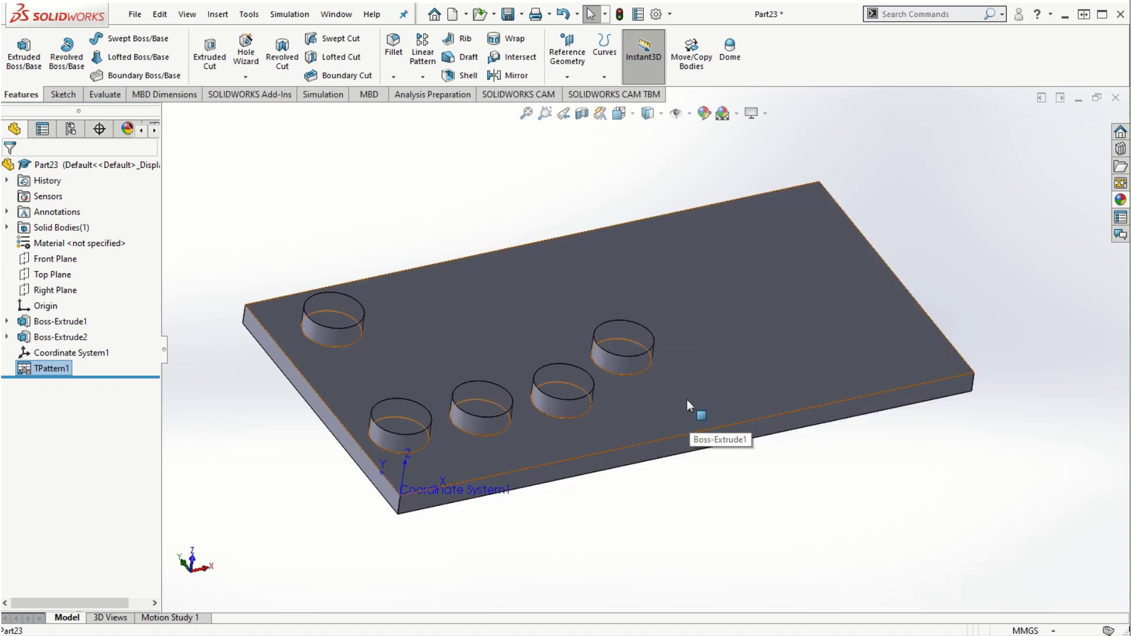
Step: Start a sketch on the plate face carrying the cylinders and place seven points around its empty area
{"action": "left_click", "coordinate": [703, 253]}
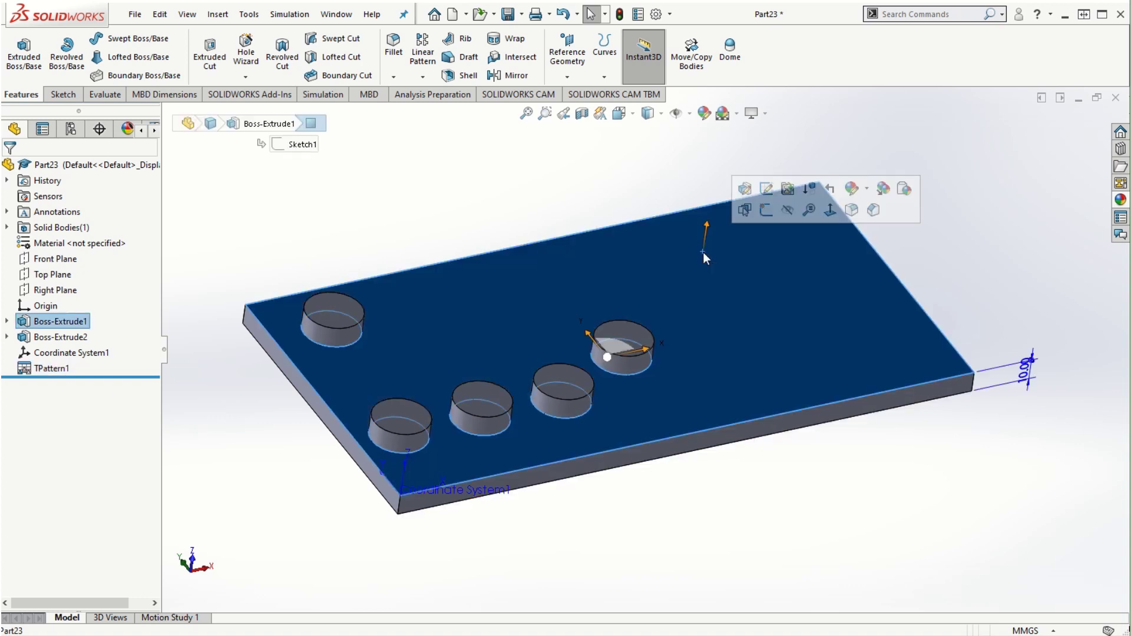
{"action": "left_click", "coordinate": [766, 211]}
{"action": "left_click", "coordinate": [176, 75]}
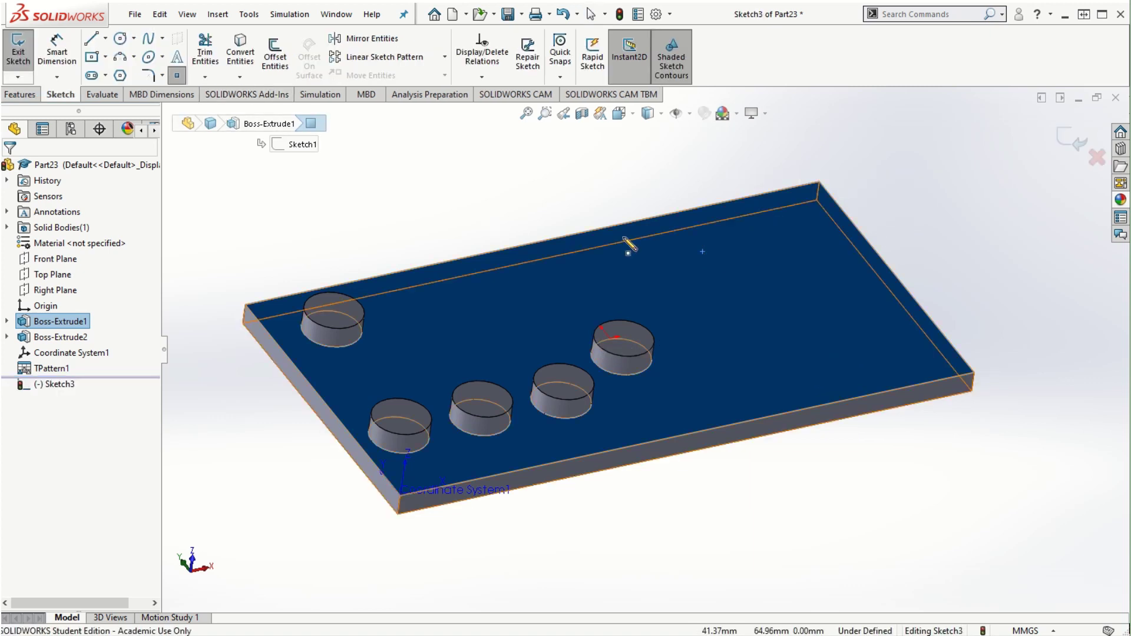
{"action": "left_click", "coordinate": [496, 294]}
{"action": "left_click", "coordinate": [639, 266]}
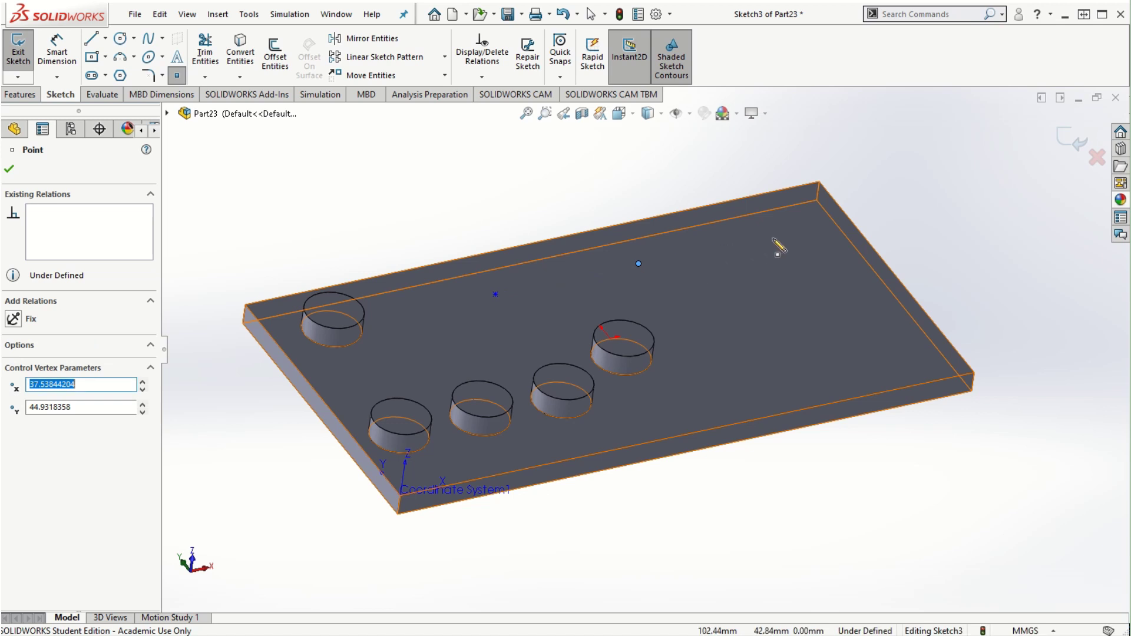
{"action": "left_click", "coordinate": [769, 236]}
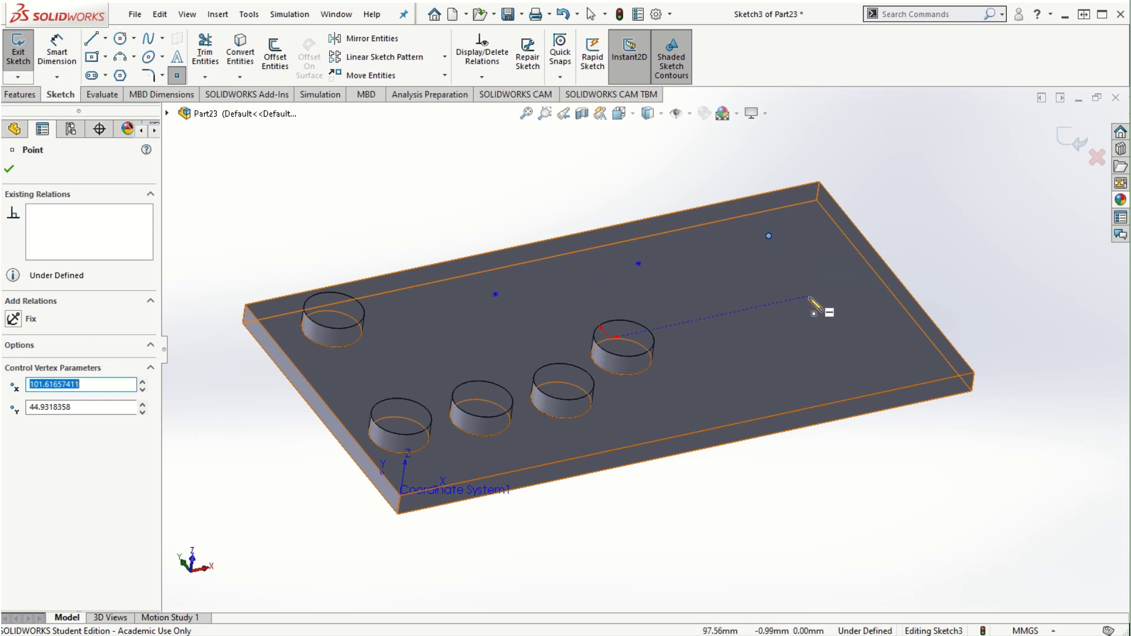
{"action": "left_click", "coordinate": [808, 297]}
{"action": "left_click", "coordinate": [855, 365]}
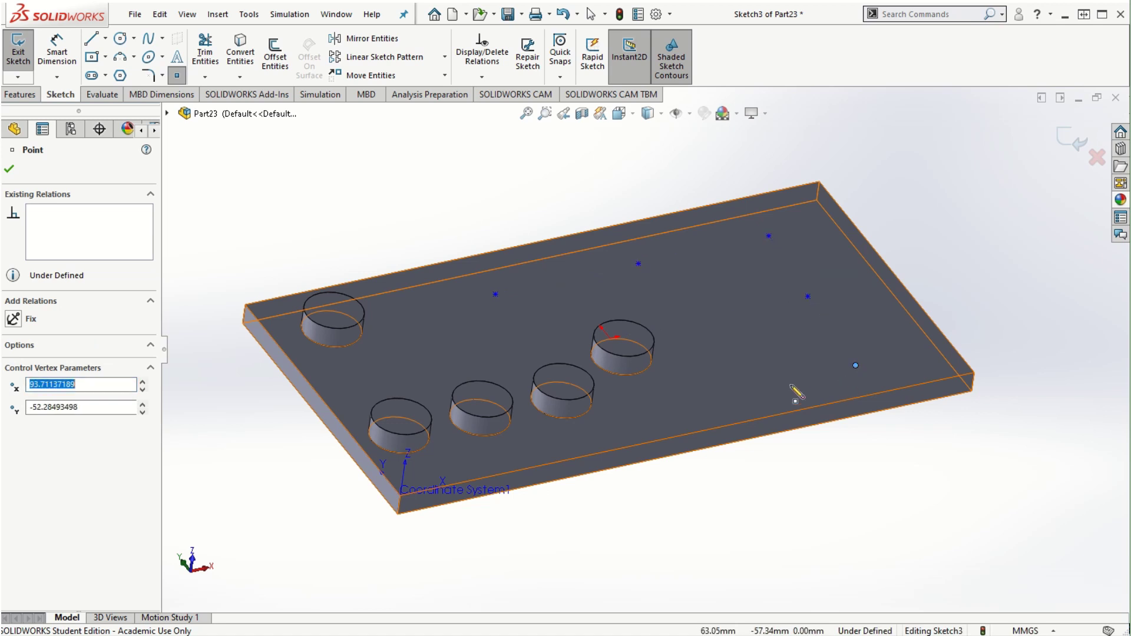
{"action": "left_click", "coordinate": [760, 391]}
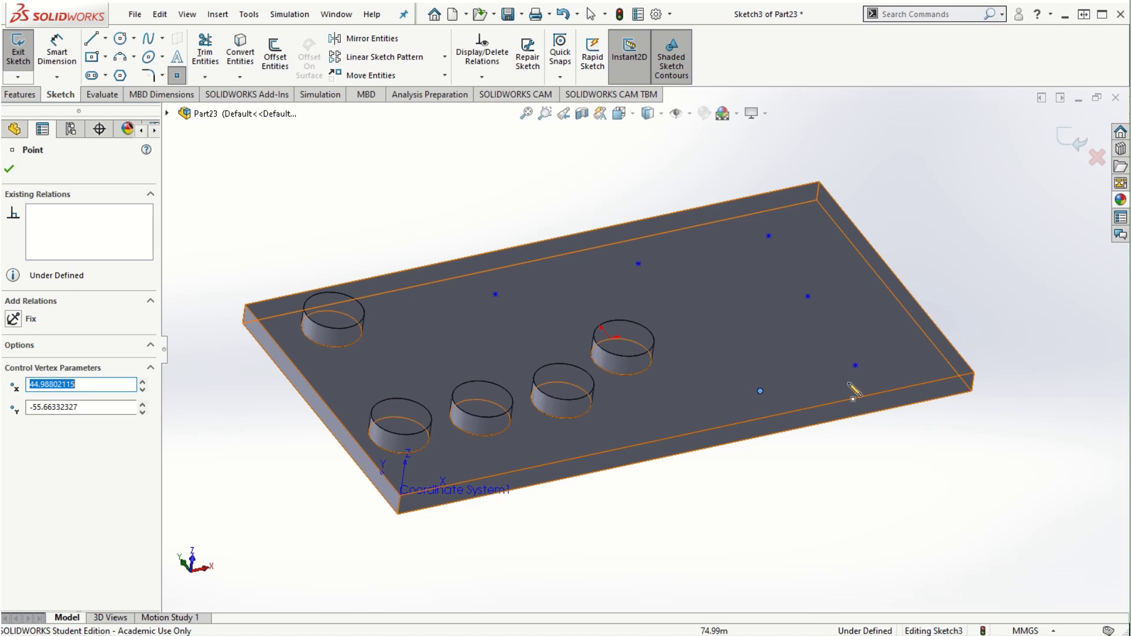
{"action": "left_click", "coordinate": [634, 419]}
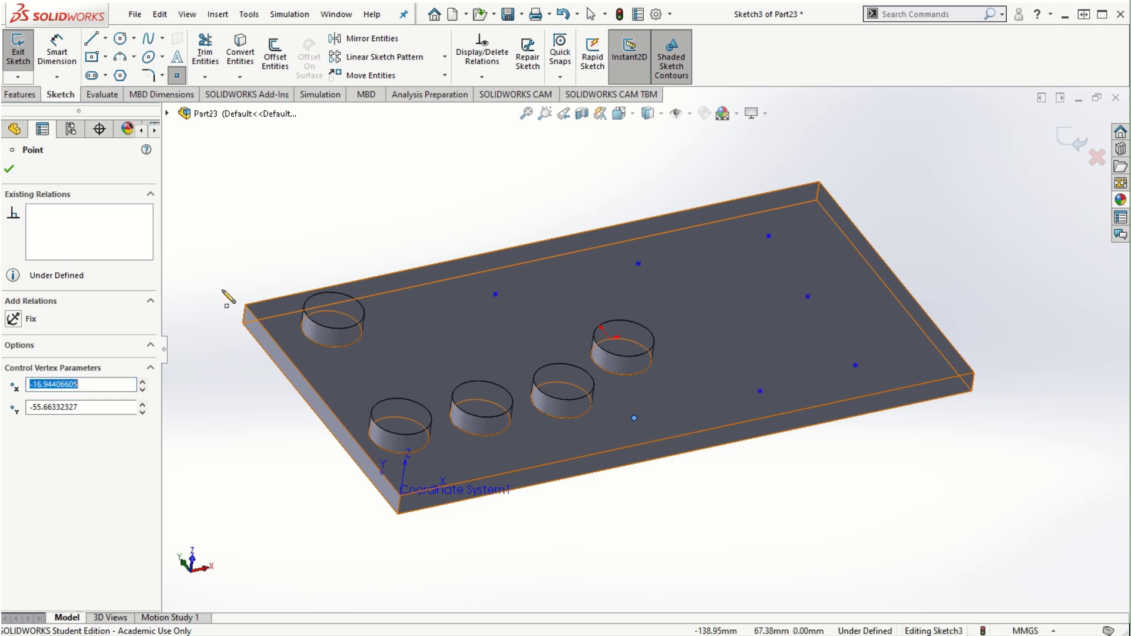
Step: Finish the point sketch and create a sketch driven pattern of the original cylindrical boss, Boss-Extrude2, at the points of Sketch3
{"action": "left_click", "coordinate": [9, 170]}
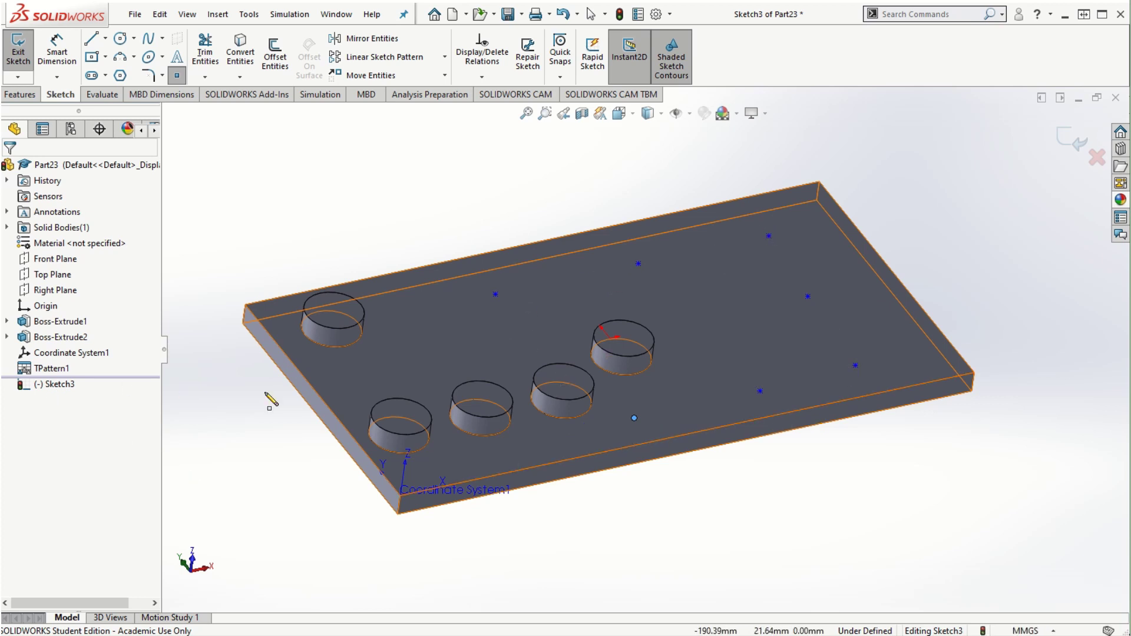
{"action": "left_click", "coordinate": [1072, 140]}
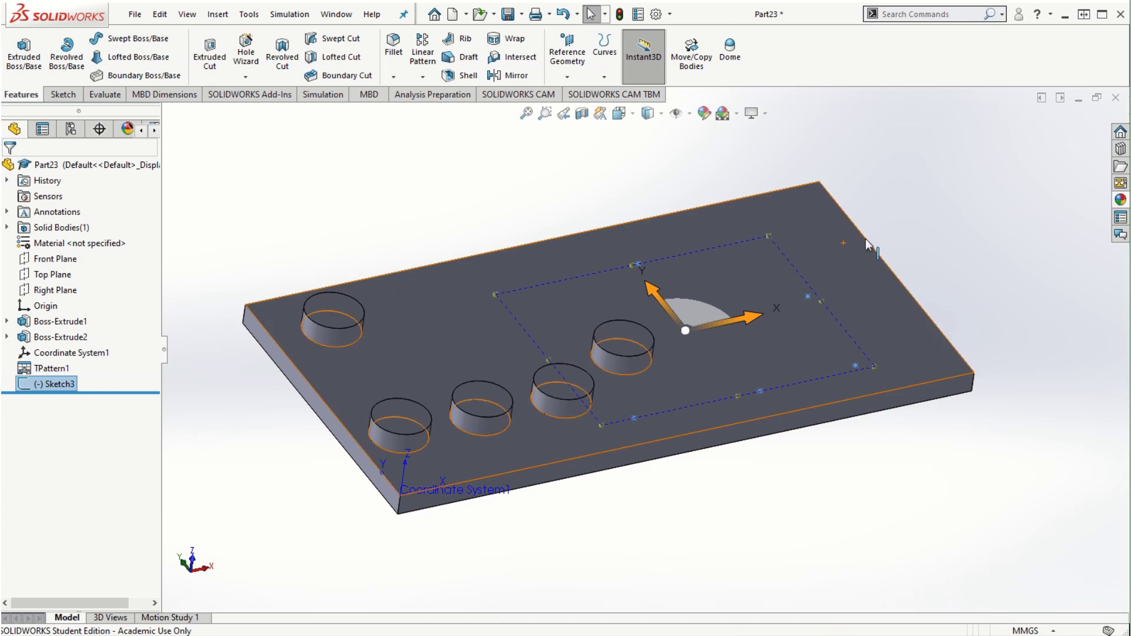
{"action": "left_click", "coordinate": [422, 78]}
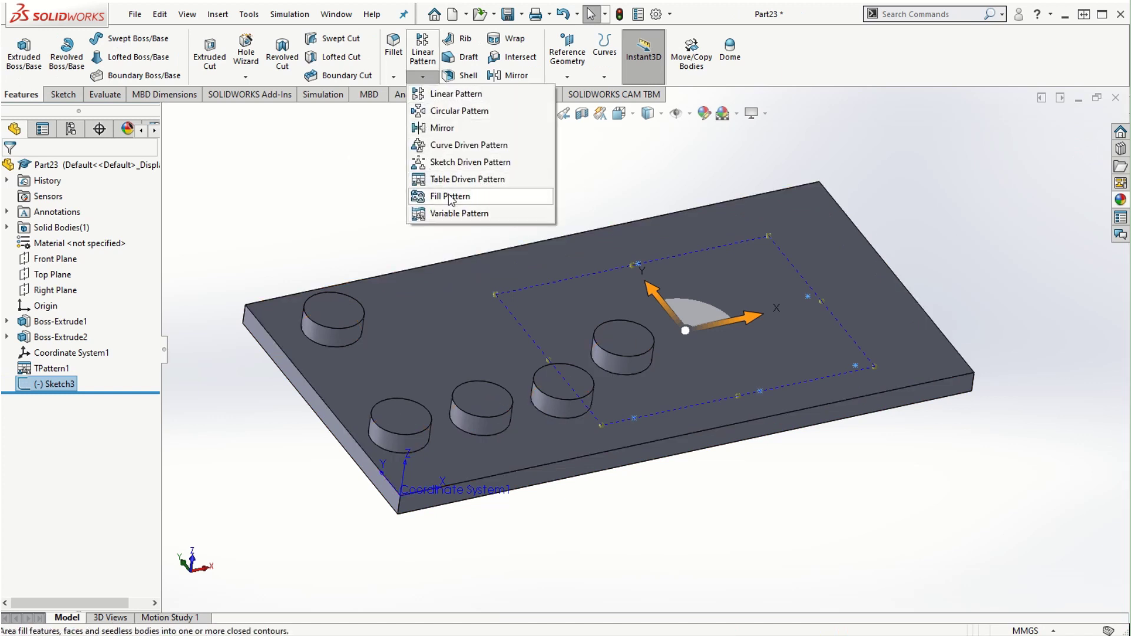
{"action": "left_click", "coordinate": [452, 161]}
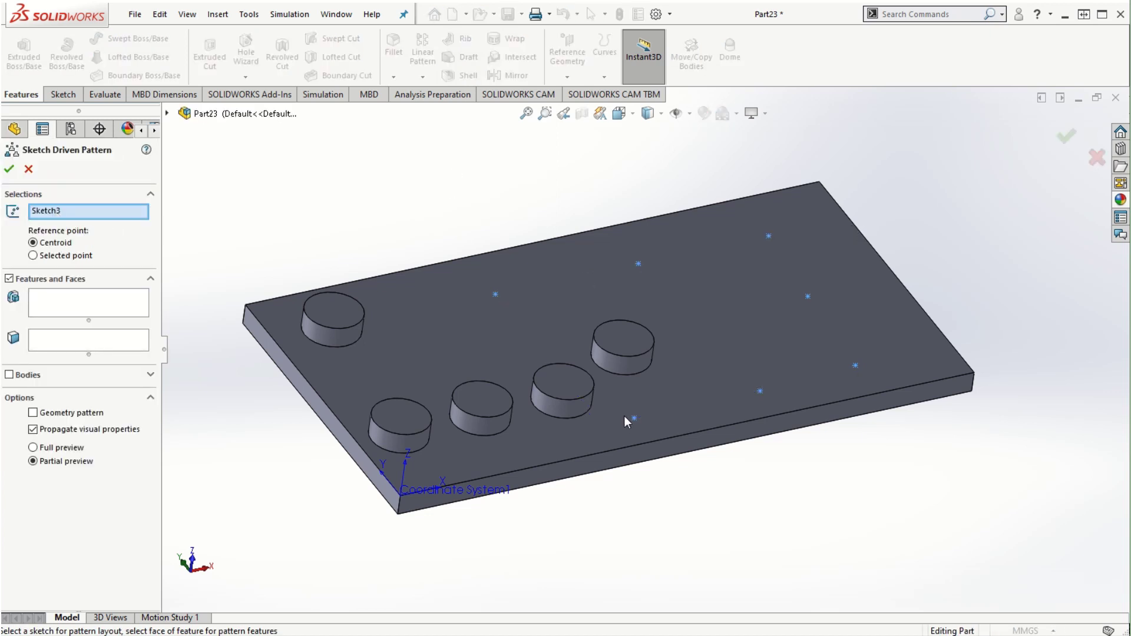
{"action": "left_click", "coordinate": [101, 311]}
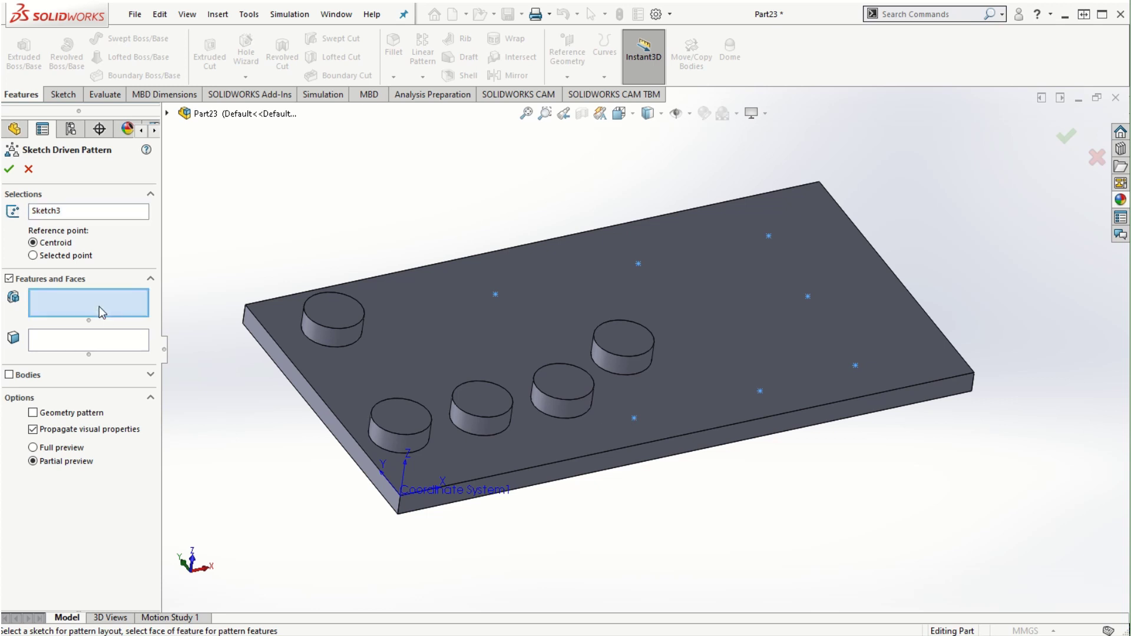
{"action": "left_click", "coordinate": [330, 313]}
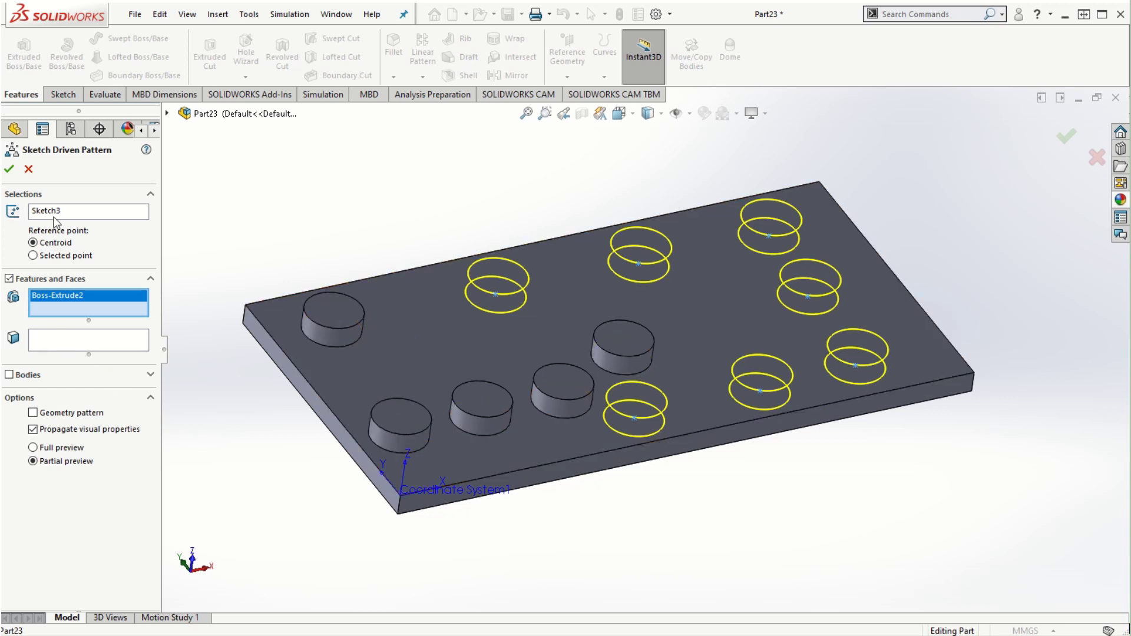
{"action": "left_click", "coordinate": [9, 169]}
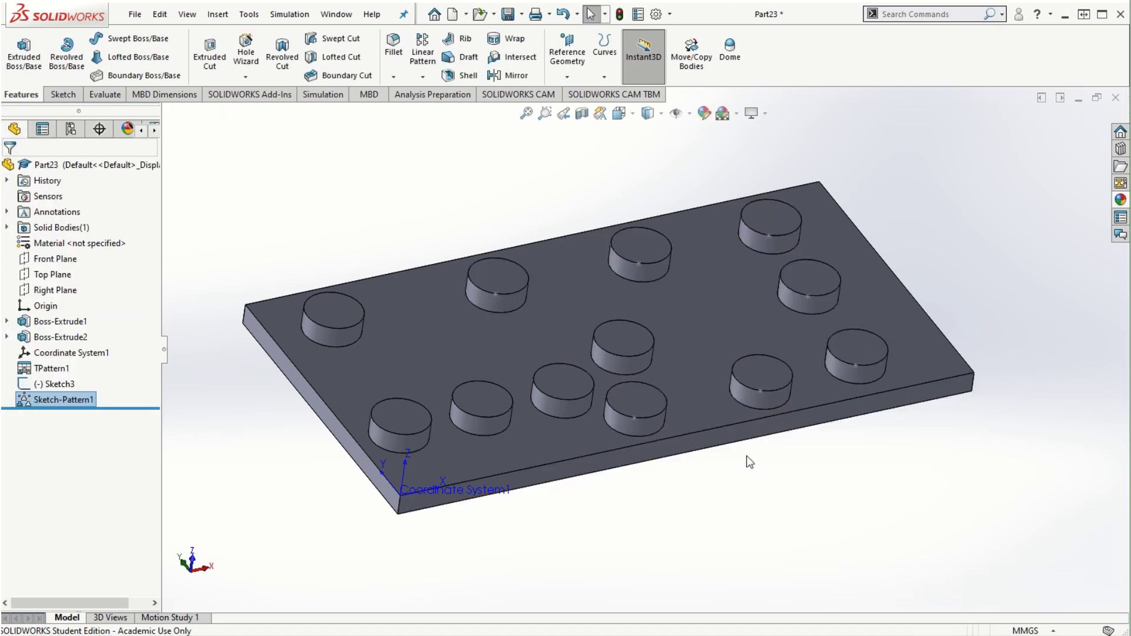